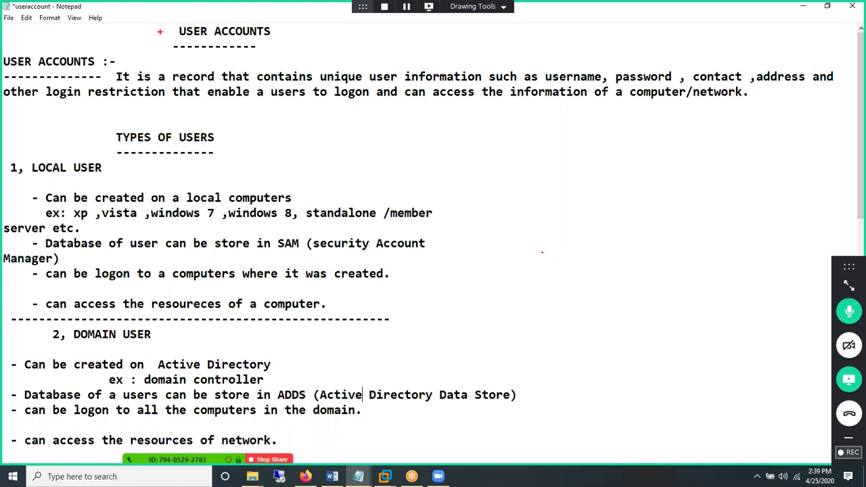
- Draw a red tick beside the USER ACCOUNTS heading with the Zoom pen
{"action": "left_click_drag", "start_coordinate": [159, 31], "coordinate": [176, 25]}
- Write red labels windows, builtin accounts, administrator and guest down the right side
{"action": "type", "text": "windows"}
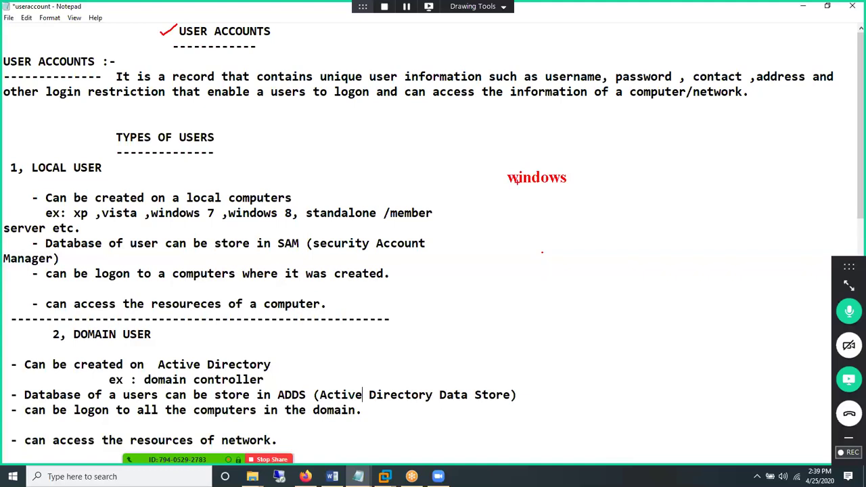
{"action": "left_click", "coordinate": [515, 207]}
{"action": "type", "text": "builtin accounts"}
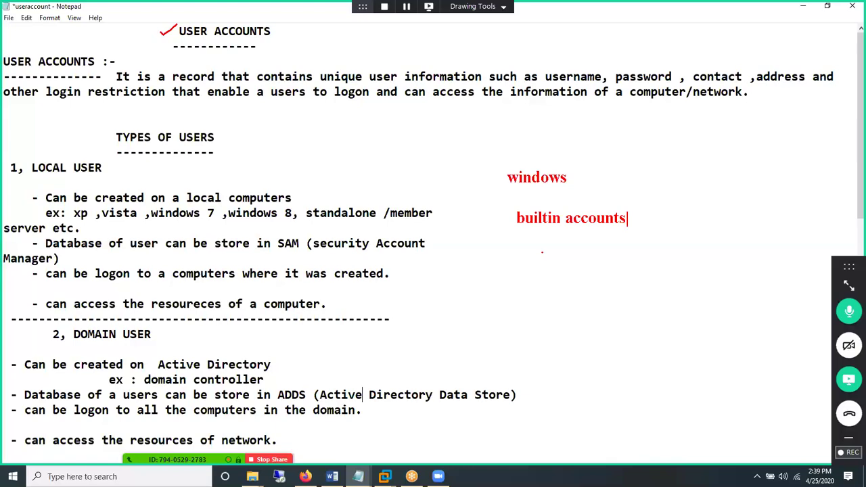
{"action": "left_click", "coordinate": [518, 258]}
{"action": "type", "text": "administr"}
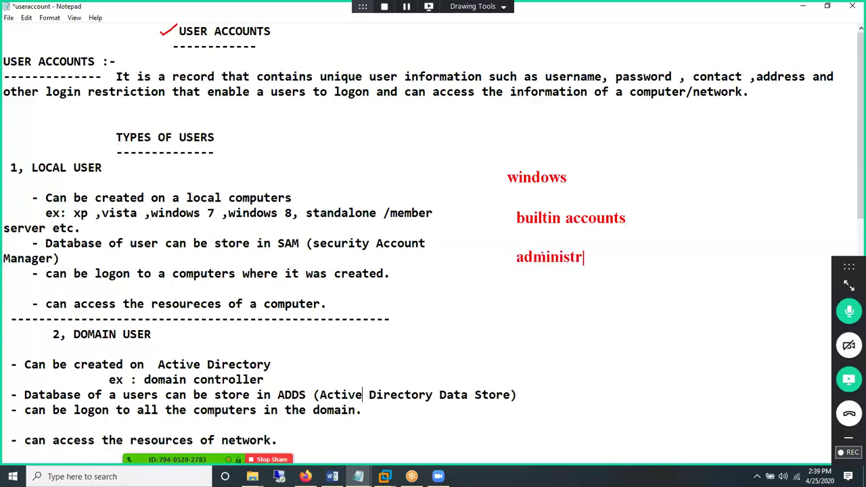
{"action": "type", "text": "ato"}
{"action": "type", "text": "r"}
{"action": "key", "text": "Return"}
{"action": "type", "text": "a"}
{"action": "key", "text": "BackSpace"}
{"action": "type", "text": "gues"}
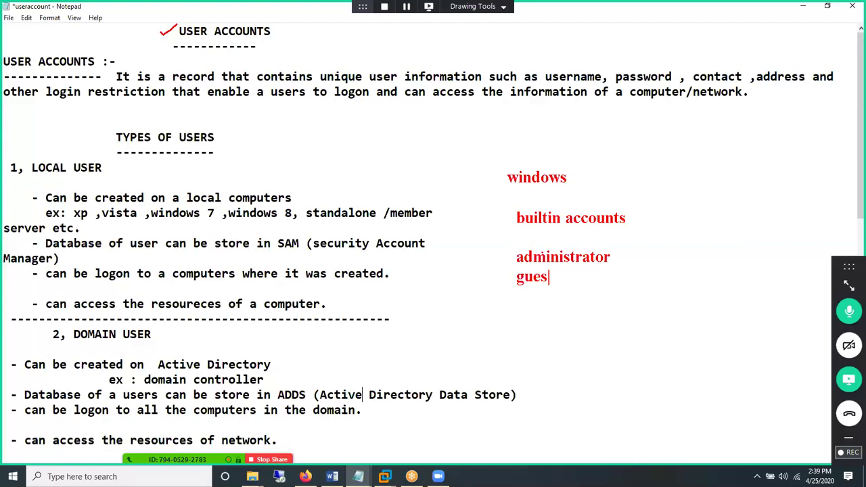
{"action": "type", "text": "t"}
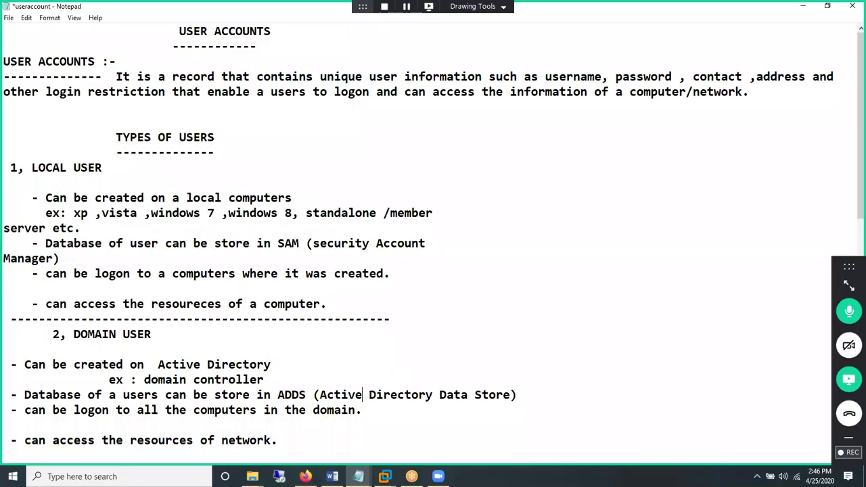
- Write red labels 'administrator' and 'guest' with '(owner)' beside the LOCAL USER section
{"action": "left_click", "coordinate": [506, 211]}
{"action": "type", "text": "a"}
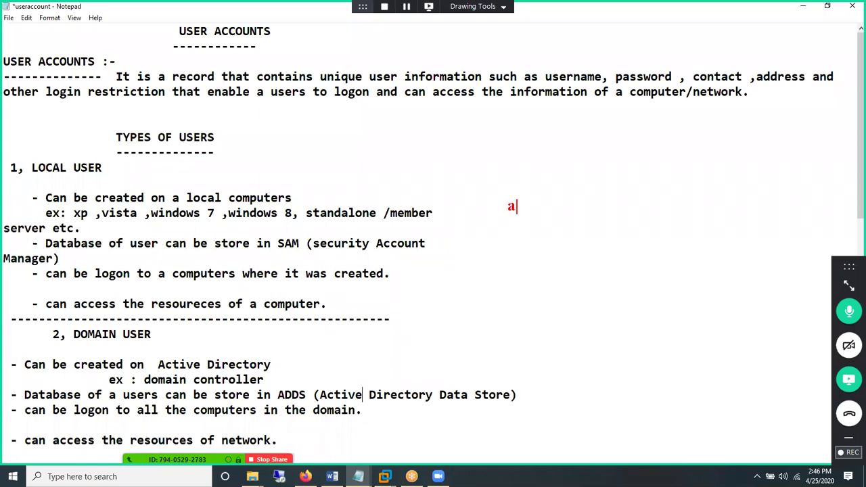
{"action": "type", "text": "dministrator"}
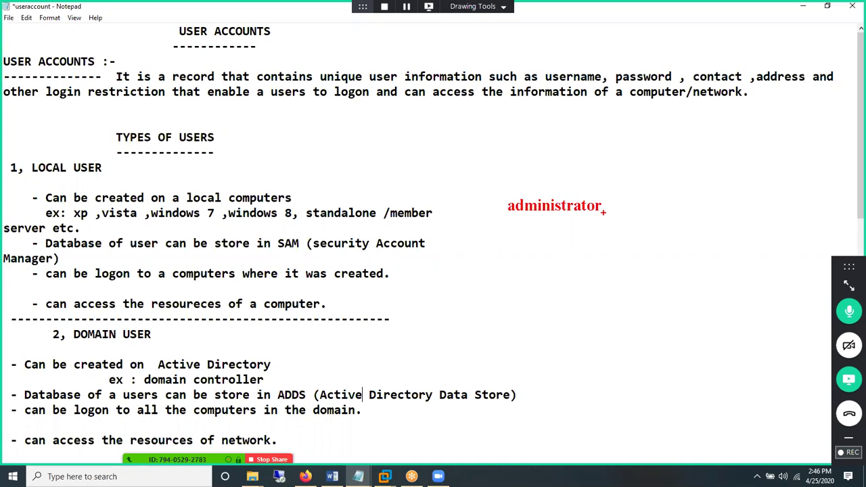
{"action": "left_click", "coordinate": [534, 256]}
{"action": "type", "text": "gu"}
{"action": "type", "text": "est"}
{"action": "type", "text": "t"}
{"action": "type", "text": "("}
{"action": "type", "text": "own"}
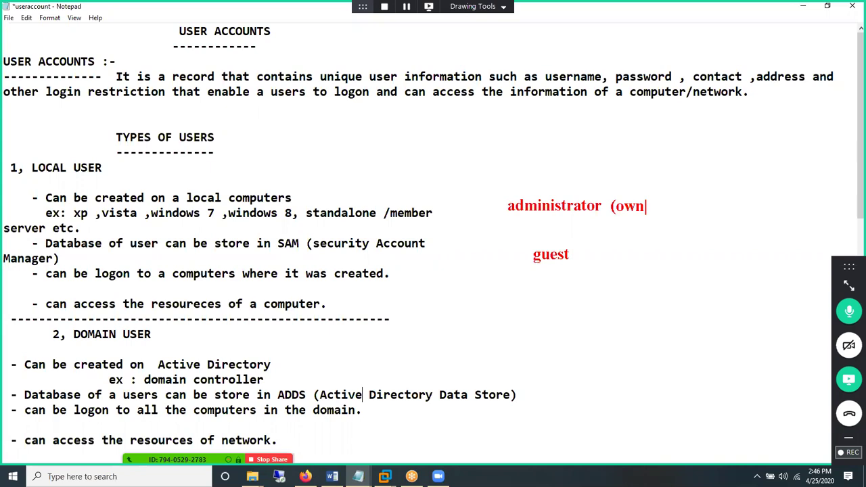
{"action": "type", "text": "er)"}
- Sketch a red monitor with stand, inner screen, small window and a downward arrow
{"action": "left_click_drag", "start_coordinate": [580, 329], "coordinate": [716, 431]}
{"action": "left_click_drag", "start_coordinate": [617, 434], "coordinate": [684, 433]}
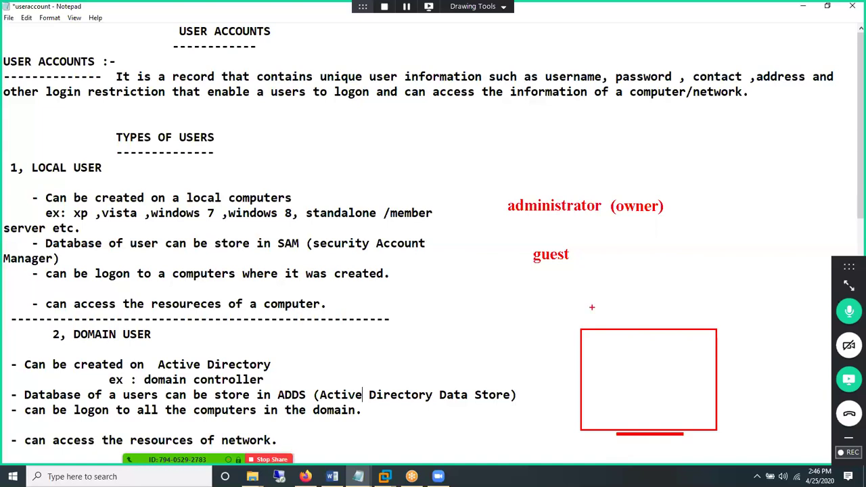
{"action": "left_click_drag", "start_coordinate": [602, 344], "coordinate": [701, 413]}
{"action": "mouse_move", "coordinate": [668, 317]}
{"action": "left_mouse_down"}
{"action": "mouse_move", "coordinate": [685, 302]}
{"action": "mouse_move", "coordinate": [677, 330]}
{"action": "left_mouse_up"}
{"action": "left_click_drag", "start_coordinate": [621, 360], "coordinate": [649, 372]}
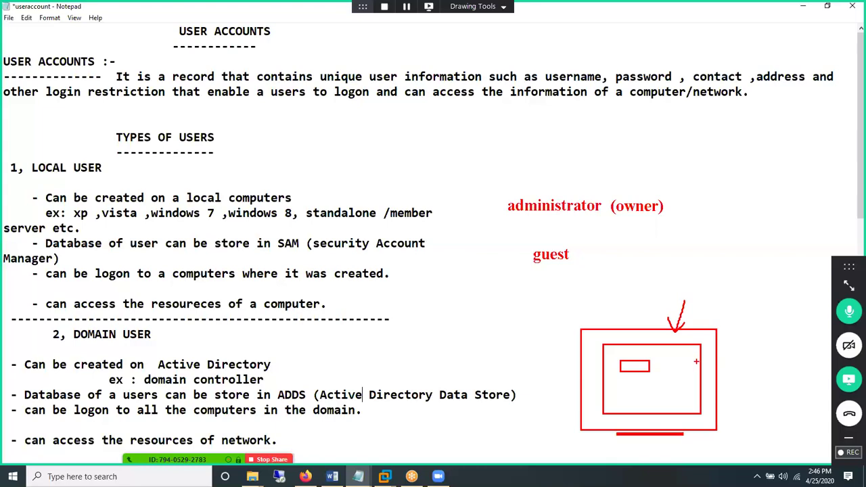
- Draw a second monitor with stand at top right, tick guest, and box administrator with guest
{"action": "left_click_drag", "start_coordinate": [712, 156], "coordinate": [813, 245]}
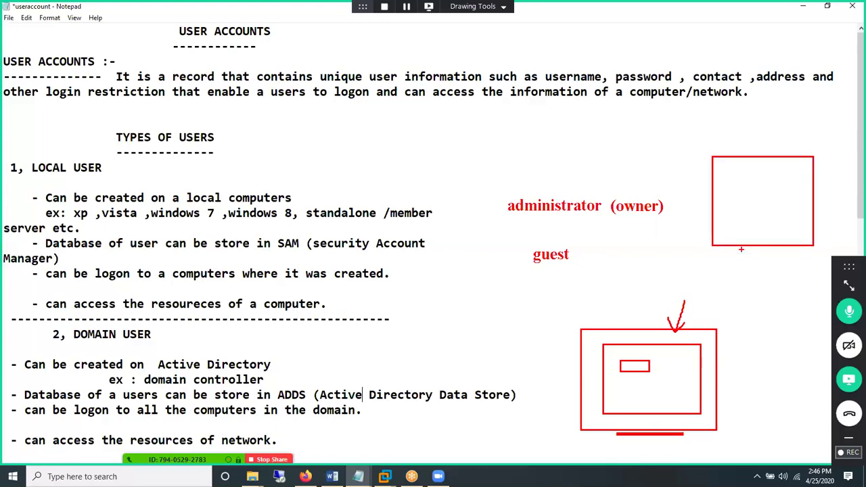
{"action": "left_click_drag", "start_coordinate": [741, 249], "coordinate": [789, 253]}
{"action": "left_click_drag", "start_coordinate": [546, 240], "coordinate": [561, 232]}
{"action": "left_click_drag", "start_coordinate": [495, 186], "coordinate": [608, 277]}
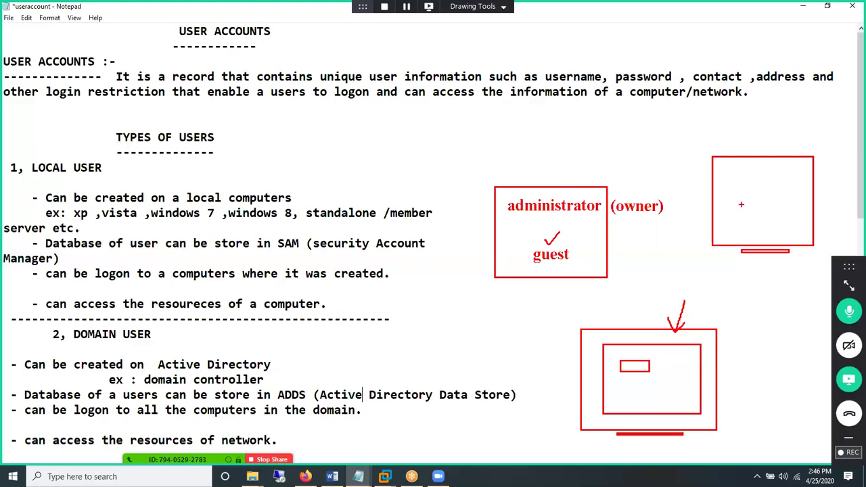
- Write 'name' below the box, tick and circle it, and link it to administrator
{"action": "left_click", "coordinate": [531, 298]}
{"action": "type", "text": "name"}
{"action": "left_click_drag", "start_coordinate": [573, 295], "coordinate": [599, 287]}
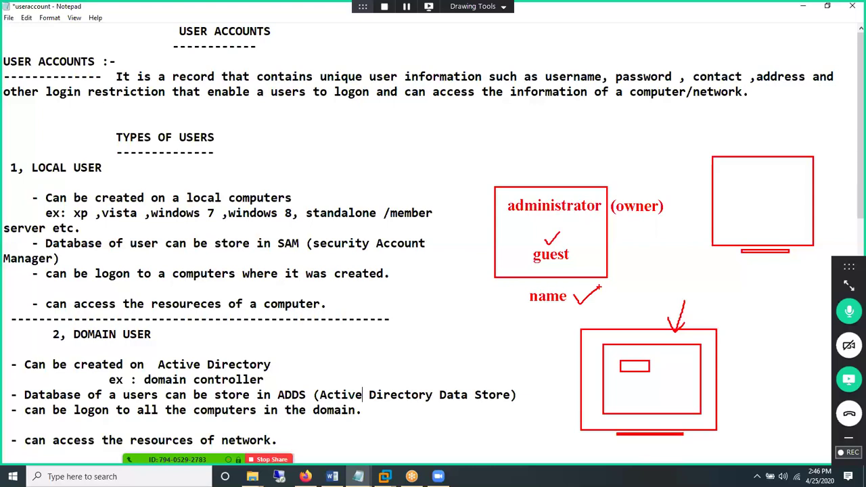
{"action": "mouse_move", "coordinate": [526, 289]}
{"action": "left_mouse_down"}
{"action": "mouse_move", "coordinate": [579, 298]}
{"action": "mouse_move", "coordinate": [528, 288]}
{"action": "left_mouse_up"}
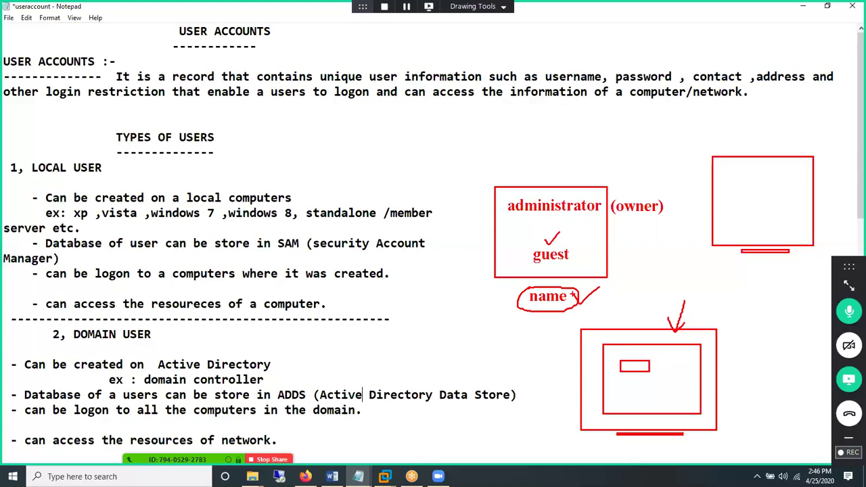
{"action": "left_click_drag", "start_coordinate": [573, 295], "coordinate": [593, 220]}
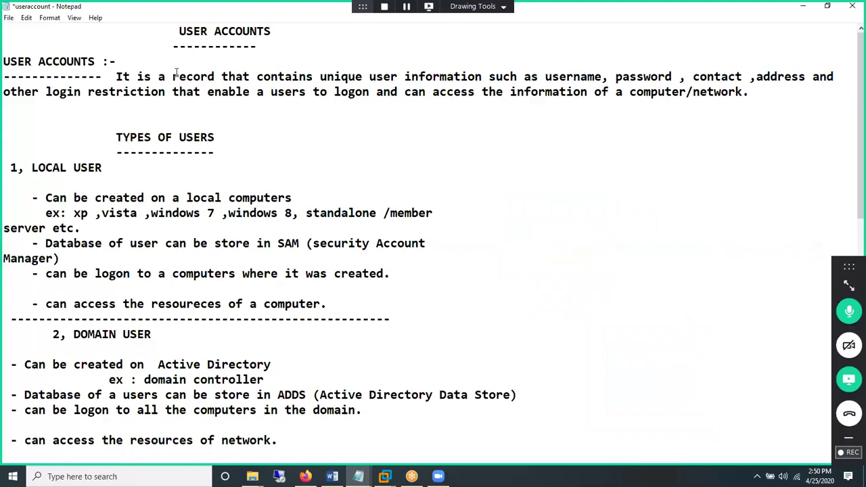
- Highlight 'record' in the definition and draw a red monitor with stand beside LOCAL USER
{"action": "left_click_drag", "start_coordinate": [173, 78], "coordinate": [265, 83]}
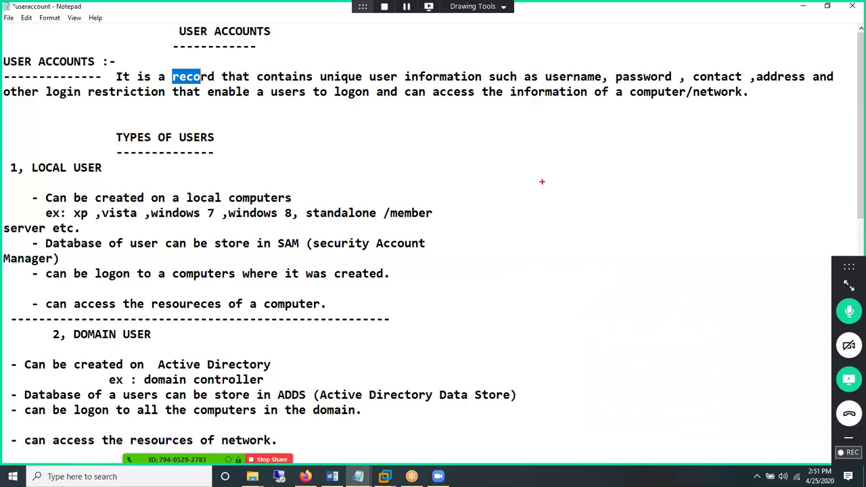
{"action": "left_click_drag", "start_coordinate": [542, 182], "coordinate": [690, 271]}
{"action": "left_click_drag", "start_coordinate": [588, 276], "coordinate": [639, 275]}
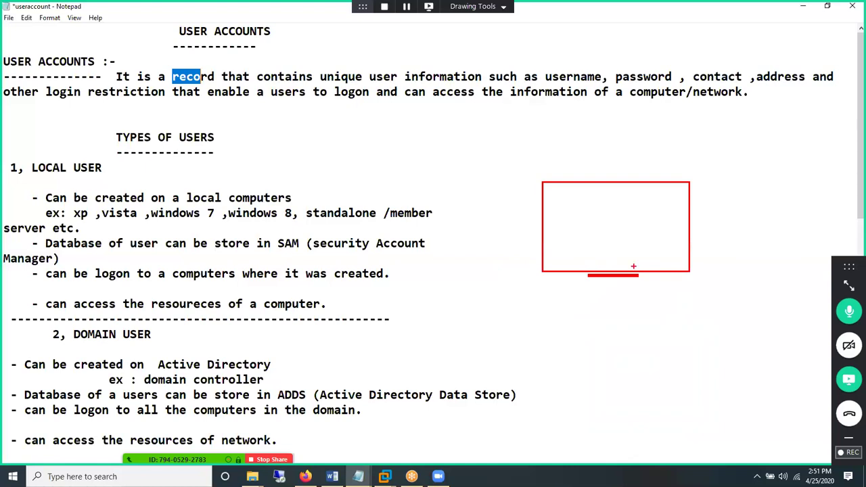
{"action": "mouse_move", "coordinate": [569, 170]}
{"action": "left_mouse_down"}
{"action": "mouse_move", "coordinate": [612, 158]}
{"action": "mouse_move", "coordinate": [667, 392]}
{"action": "mouse_move", "coordinate": [612, 161]}
{"action": "mouse_move", "coordinate": [625, 261]}
{"action": "left_mouse_up"}
- Fill the circle diagram with a tall block, several small blocks and a flat bottom block
{"action": "left_click_drag", "start_coordinate": [531, 323], "coordinate": [582, 355]}
{"action": "mouse_move", "coordinate": [592, 355]}
{"action": "left_mouse_down"}
{"action": "mouse_move", "coordinate": [618, 323]}
{"action": "mouse_move", "coordinate": [664, 342]}
{"action": "left_mouse_up"}
{"action": "left_click_drag", "start_coordinate": [676, 314], "coordinate": [696, 329]}
{"action": "left_click_drag", "start_coordinate": [709, 308], "coordinate": [729, 331]}
{"action": "mouse_move", "coordinate": [579, 393]}
{"action": "left_mouse_down"}
{"action": "mouse_move", "coordinate": [619, 378]}
{"action": "mouse_move", "coordinate": [652, 389]}
{"action": "left_mouse_up"}
{"action": "left_click_drag", "start_coordinate": [664, 365], "coordinate": [685, 381]}
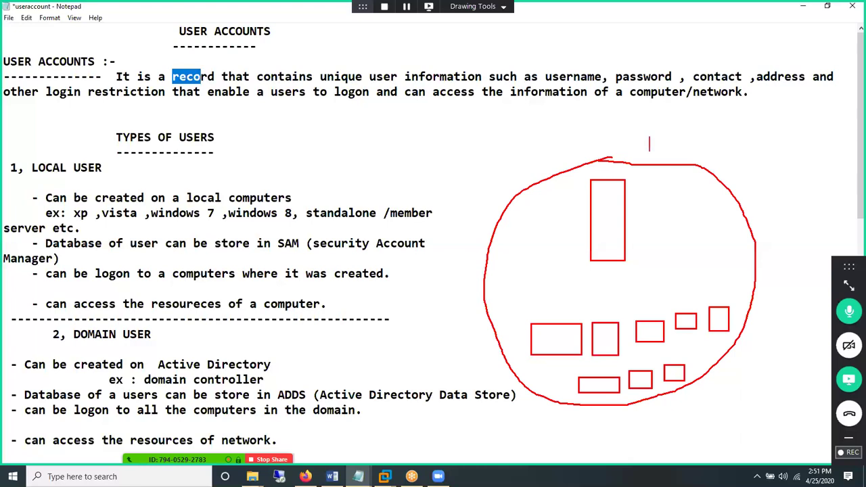
- Add '300' with a check mark above the circle and a line to the lower-left box
{"action": "type", "text": "300"}
{"action": "left_click_drag", "start_coordinate": [660, 121], "coordinate": [683, 115]}
{"action": "left_click_drag", "start_coordinate": [530, 380], "coordinate": [556, 324]}
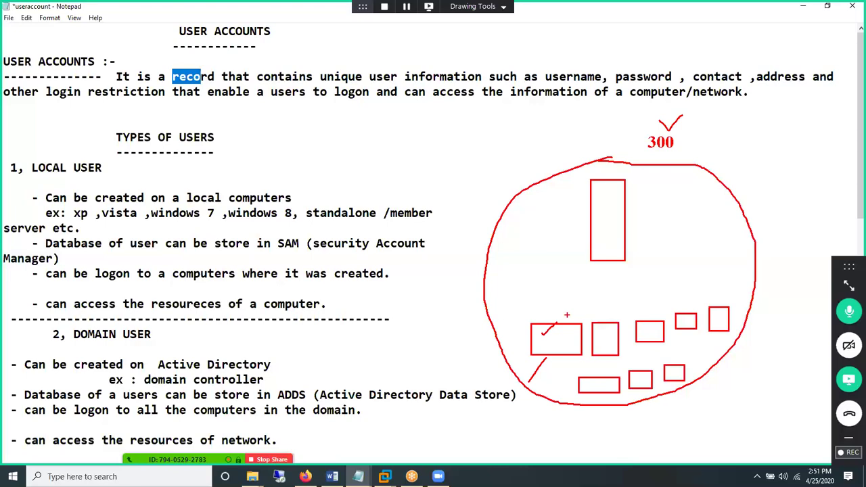
- Tick username, underline logon and computer, and mark the diagram's lower-left box
{"action": "left_click_drag", "start_coordinate": [563, 62], "coordinate": [582, 46]}
{"action": "left_click_drag", "start_coordinate": [323, 111], "coordinate": [363, 109]}
{"action": "left_click_drag", "start_coordinate": [643, 100], "coordinate": [716, 101]}
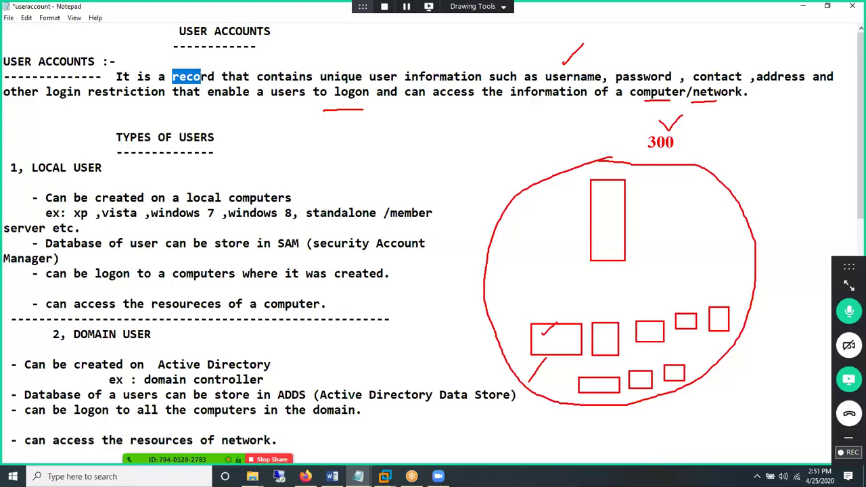
{"action": "left_click_drag", "start_coordinate": [525, 310], "coordinate": [546, 322]}
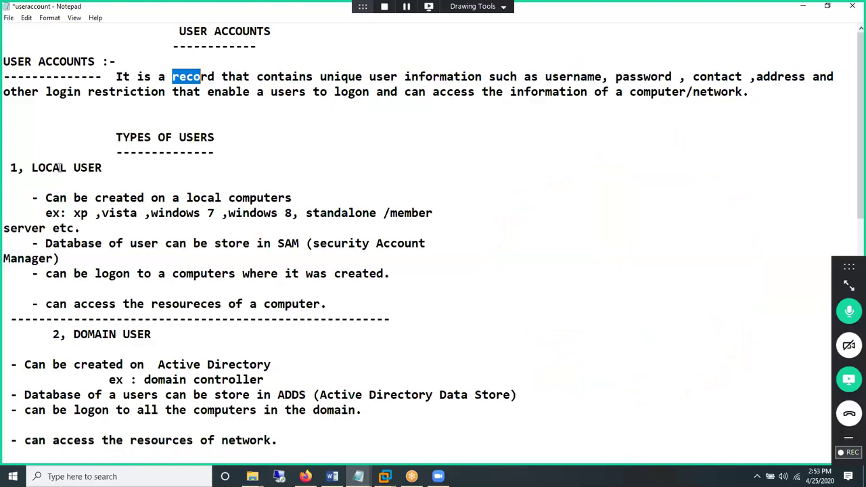
- Highlight DOMAIN USER, tick it in red, and draw a line at 'local computers'
{"action": "left_click_drag", "start_coordinate": [81, 172], "coordinate": [32, 169]}
{"action": "left_click_drag", "start_coordinate": [101, 171], "coordinate": [102, 172]}
{"action": "left_click_drag", "start_coordinate": [73, 333], "coordinate": [148, 328]}
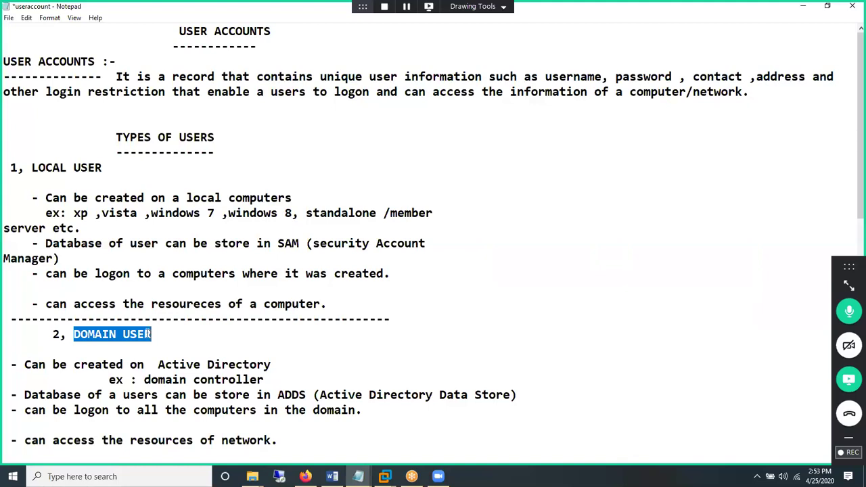
{"action": "left_click_drag", "start_coordinate": [158, 331], "coordinate": [190, 330]}
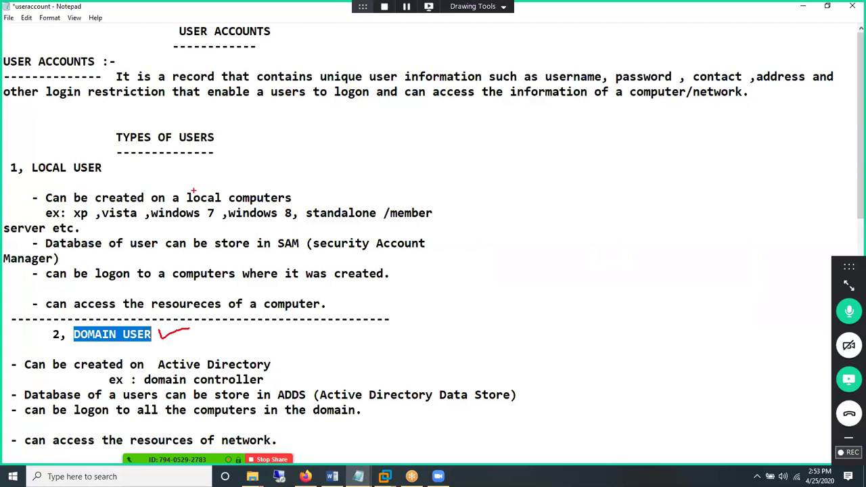
{"action": "left_click_drag", "start_coordinate": [191, 191], "coordinate": [268, 190]}
- Sketch a red monitor box with stand in the empty right area
{"action": "left_click_drag", "start_coordinate": [509, 180], "coordinate": [636, 261]}
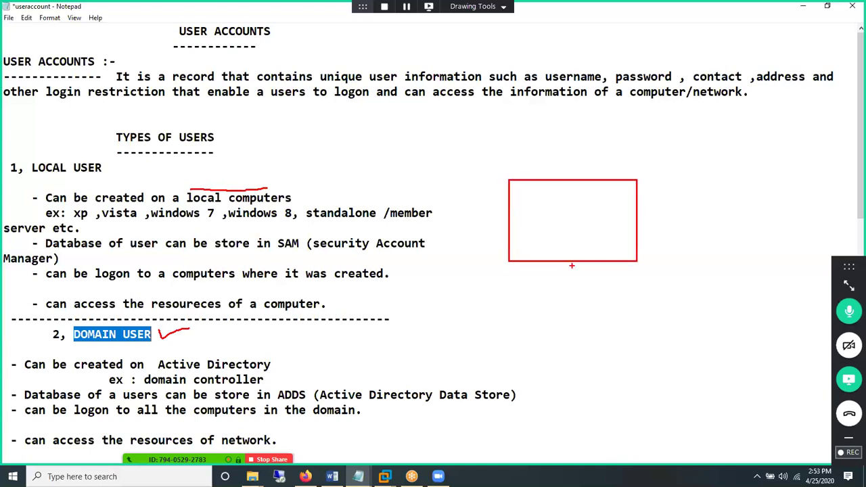
{"action": "left_click_drag", "start_coordinate": [542, 267], "coordinate": [590, 267]}
{"action": "left_click_drag", "start_coordinate": [532, 217], "coordinate": [532, 234]}
- Tick DOMAIN USER, underline domain, and circle Active Directory in the domain notes
{"action": "left_click_drag", "start_coordinate": [197, 349], "coordinate": [219, 343]}
{"action": "left_click_drag", "start_coordinate": [145, 387], "coordinate": [202, 385]}
{"action": "mouse_move", "coordinate": [215, 342]}
{"action": "left_mouse_down"}
{"action": "mouse_move", "coordinate": [156, 364]}
{"action": "mouse_move", "coordinate": [236, 380]}
{"action": "mouse_move", "coordinate": [223, 339]}
{"action": "left_mouse_up"}
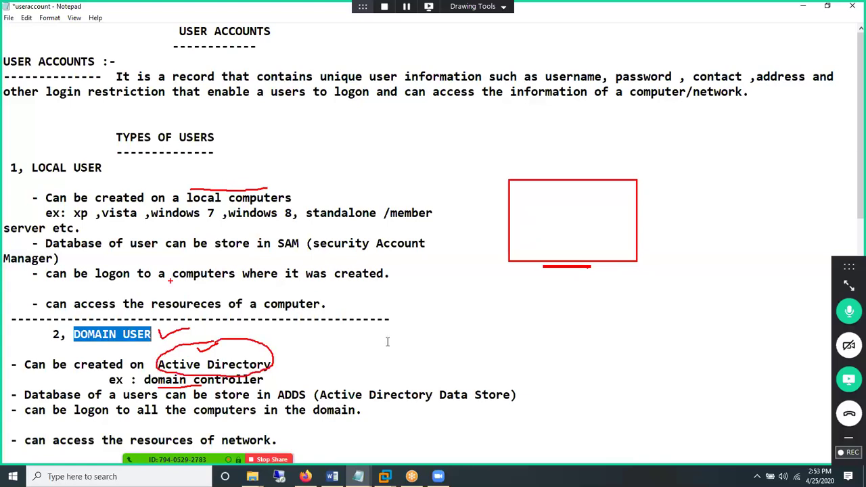
- Clear all annotations with Ctrl+2 and draw a large red circle representing the domain
{"action": "key", "text": "ctrl+2"}
{"action": "left_click_drag", "start_coordinate": [547, 189], "coordinate": [613, 155]}
{"action": "mouse_move", "coordinate": [547, 189]}
{"action": "left_mouse_down"}
{"action": "mouse_move", "coordinate": [647, 408]}
{"action": "mouse_move", "coordinate": [663, 177]}
{"action": "mouse_move", "coordinate": [595, 155]}
{"action": "left_mouse_up"}
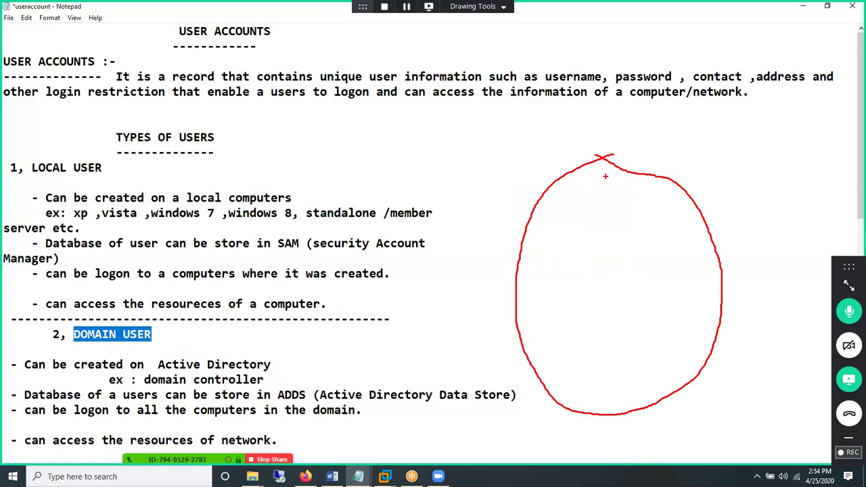
- Label the circle 200 and draw a tall server box with a row of small computer boxes inside it
{"action": "left_click", "coordinate": [688, 162]}
{"action": "type", "text": "200"}
{"action": "left_click_drag", "start_coordinate": [590, 191], "coordinate": [623, 260]}
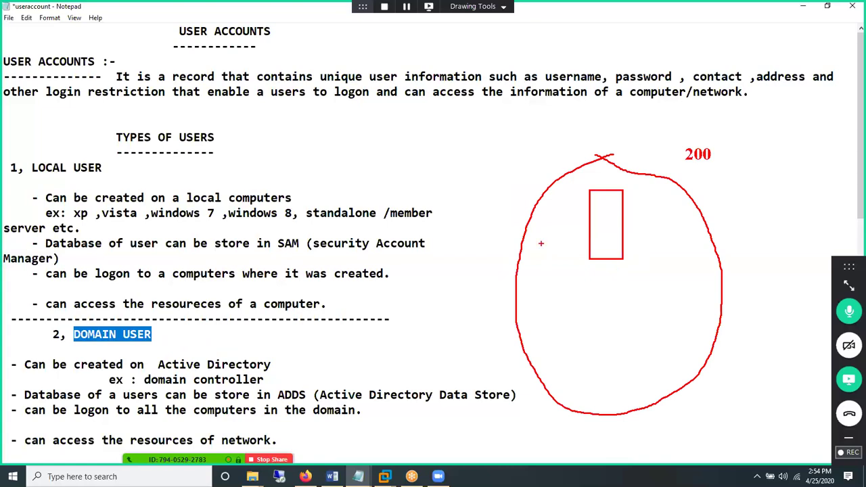
{"action": "left_click_drag", "start_coordinate": [537, 248], "coordinate": [549, 303]}
{"action": "mouse_move", "coordinate": [563, 258]}
{"action": "left_mouse_down"}
{"action": "mouse_move", "coordinate": [575, 296]}
{"action": "mouse_move", "coordinate": [598, 308]}
{"action": "left_mouse_up"}
{"action": "left_click_drag", "start_coordinate": [612, 279], "coordinate": [624, 312]}
{"action": "left_click_drag", "start_coordinate": [632, 281], "coordinate": [645, 310]}
{"action": "left_click_drag", "start_coordinate": [653, 275], "coordinate": [669, 310]}
{"action": "left_click_drag", "start_coordinate": [677, 264], "coordinate": [696, 305]}
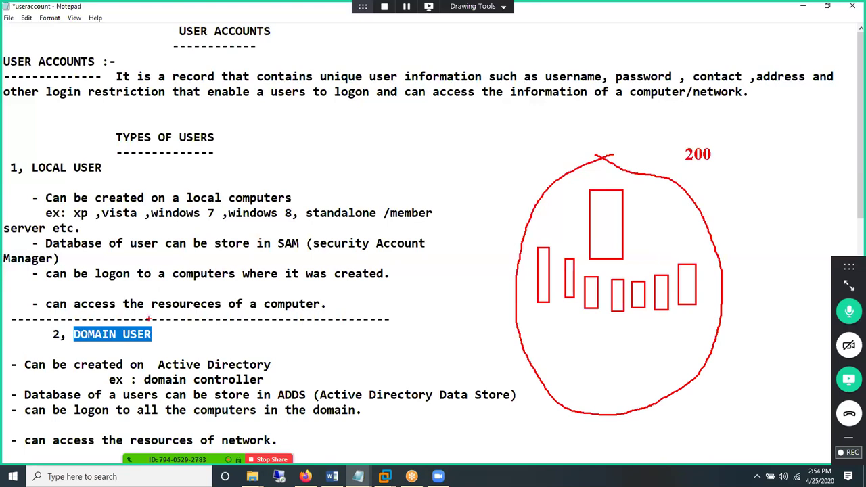
- Underline Active Directory and domain controller in the notes and tick the server box
{"action": "left_click_drag", "start_coordinate": [162, 352], "coordinate": [225, 355]}
{"action": "left_click_drag", "start_coordinate": [163, 385], "coordinate": [213, 383]}
{"action": "left_click_drag", "start_coordinate": [596, 208], "coordinate": [615, 197]}
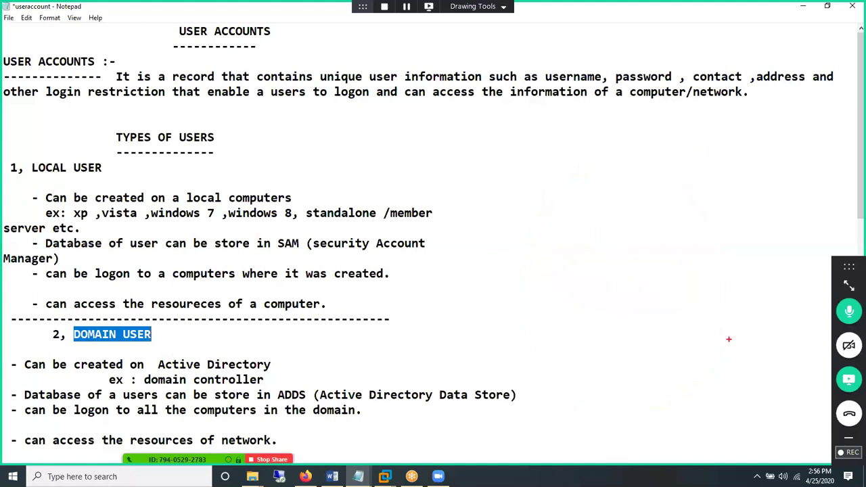
- Draw a monitor box with a stand and label it windows10
{"action": "left_click_drag", "start_coordinate": [543, 198], "coordinate": [710, 299]}
{"action": "left_click_drag", "start_coordinate": [595, 308], "coordinate": [651, 308]}
{"action": "left_click", "coordinate": [615, 256]}
{"action": "type", "text": "windows10"}
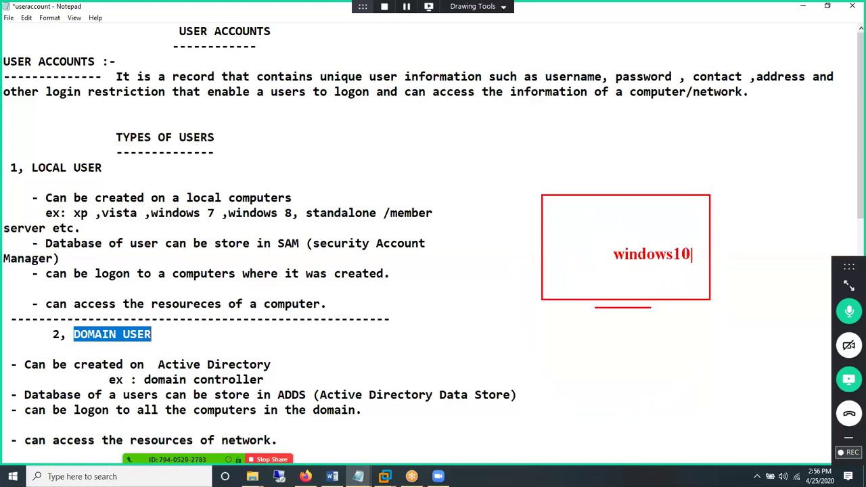
- Write a user's full name as a label to the right of the monitor
{"action": "left_click", "coordinate": [726, 217]}
{"action": "type", "text": "-"}
{"action": "key", "text": "Return"}
{"action": "type", "text": "-"}
{"action": "key", "text": "Return"}
{"action": "type", "text": "sal"}
{"action": "key", "text": "BackSpace"}
{"action": "key", "text": "BackSpace"}
{"action": "key", "text": "BackSpace"}
{"action": "key", "text": "Return"}
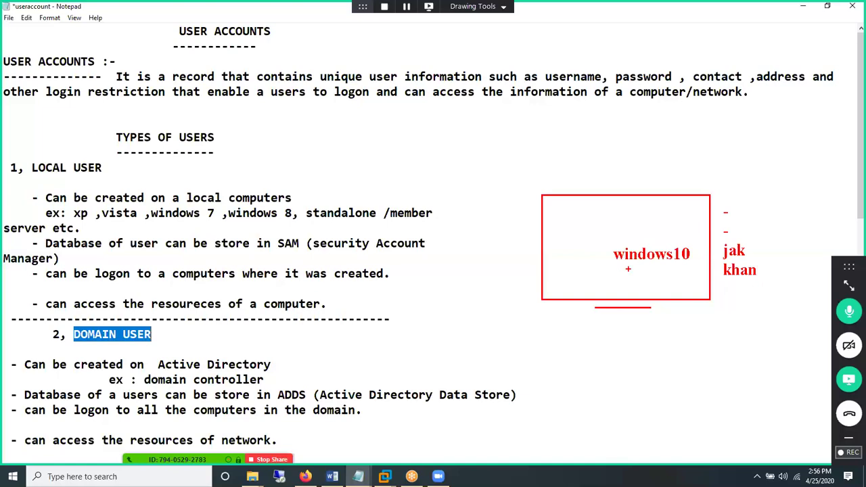
- Add an account username below the monitor with a masked password underneath
{"action": "left_click", "coordinate": [615, 343]}
{"action": "type", "text": "sales1"}
{"action": "key", "text": "Return"}
{"action": "type", "text": "888"}
{"action": "key", "text": "BackSpace"}
{"action": "key", "text": "BackSpace"}
{"action": "key", "text": "BackSpace"}
{"action": "type", "text": "******"}
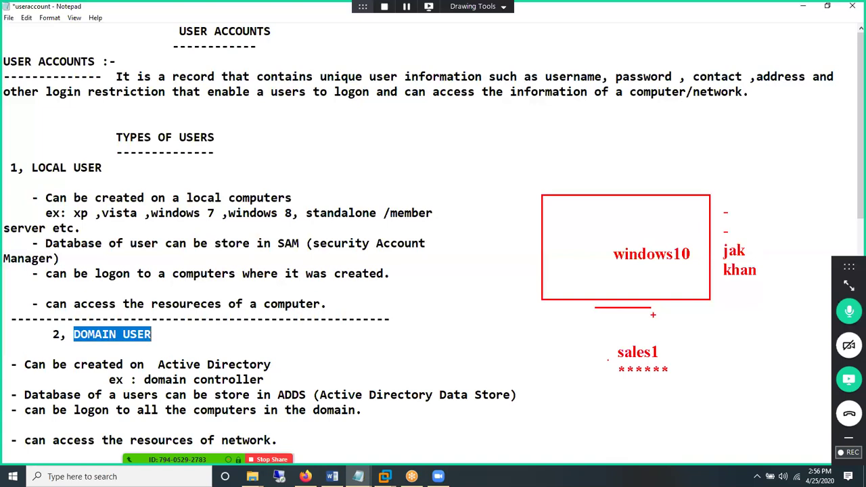
- Tick the windows10 monitor box and circle marks drawn beside the user name
{"action": "left_click_drag", "start_coordinate": [720, 232], "coordinate": [727, 276]}
{"action": "left_click_drag", "start_coordinate": [594, 214], "coordinate": [630, 197]}
{"action": "left_click_drag", "start_coordinate": [754, 237], "coordinate": [774, 227]}
{"action": "left_click_drag", "start_coordinate": [763, 249], "coordinate": [779, 238]}
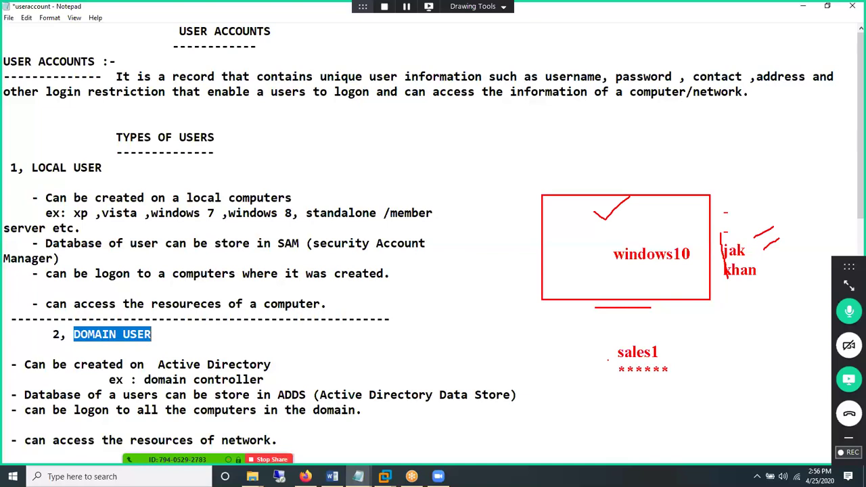
{"action": "mouse_move", "coordinate": [764, 217]}
{"action": "left_mouse_down"}
{"action": "mouse_move", "coordinate": [680, 205]}
{"action": "mouse_move", "coordinate": [660, 219]}
{"action": "mouse_move", "coordinate": [685, 219]}
{"action": "left_mouse_up"}
{"action": "left_click_drag", "start_coordinate": [593, 160], "coordinate": [594, 176]}
- Label the monitor c:windows, draw arrows linking the labels to the box, and underline security
{"action": "type", "text": "c:"}
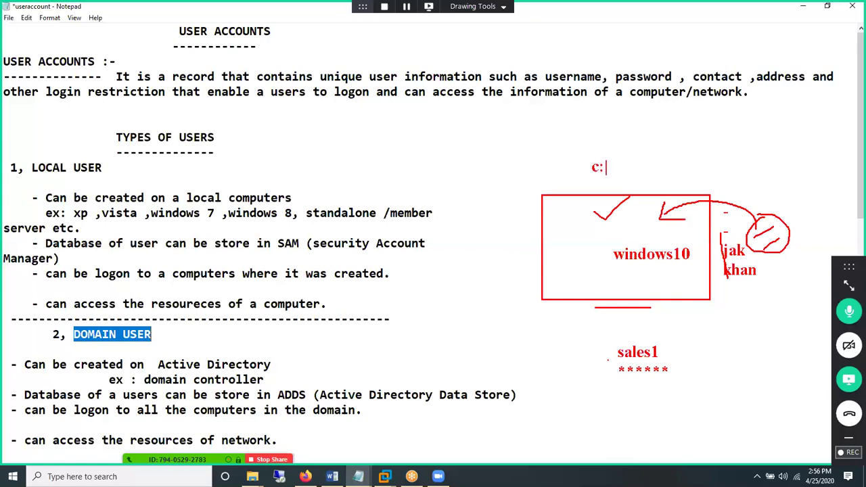
{"action": "type", "text": "windows"}
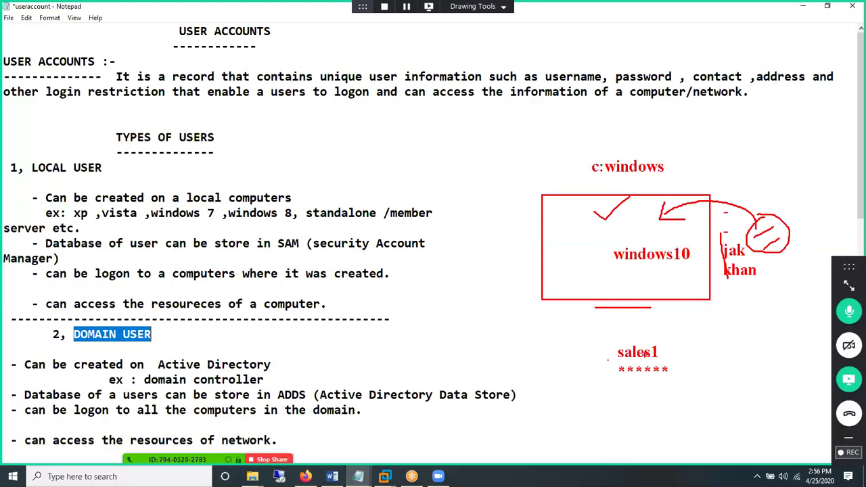
{"action": "mouse_move", "coordinate": [608, 336]}
{"action": "left_mouse_down"}
{"action": "mouse_move", "coordinate": [554, 290]}
{"action": "mouse_move", "coordinate": [557, 261]}
{"action": "mouse_move", "coordinate": [570, 270]}
{"action": "left_mouse_up"}
{"action": "mouse_move", "coordinate": [563, 135]}
{"action": "left_mouse_down"}
{"action": "mouse_move", "coordinate": [599, 157]}
{"action": "mouse_move", "coordinate": [582, 162]}
{"action": "left_mouse_up"}
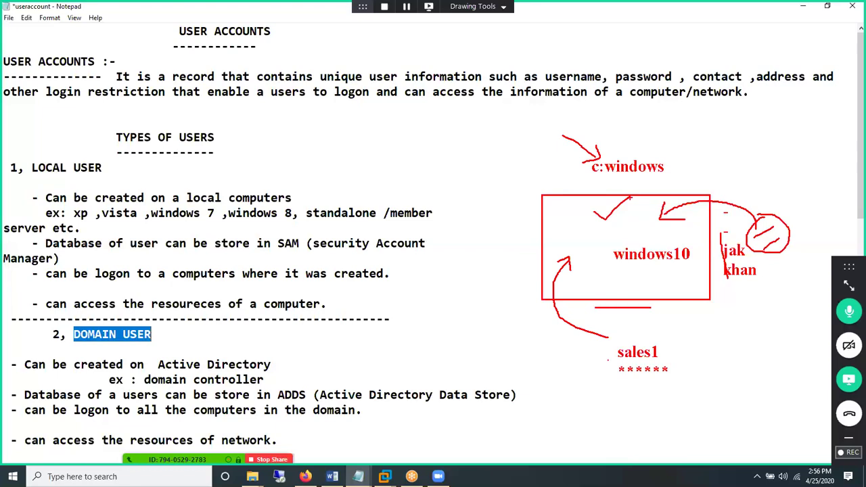
{"action": "mouse_move", "coordinate": [586, 230]}
{"action": "left_mouse_down"}
{"action": "mouse_move", "coordinate": [596, 237]}
{"action": "mouse_move", "coordinate": [588, 238]}
{"action": "left_mouse_up"}
{"action": "left_click_drag", "start_coordinate": [324, 253], "coordinate": [405, 253]}
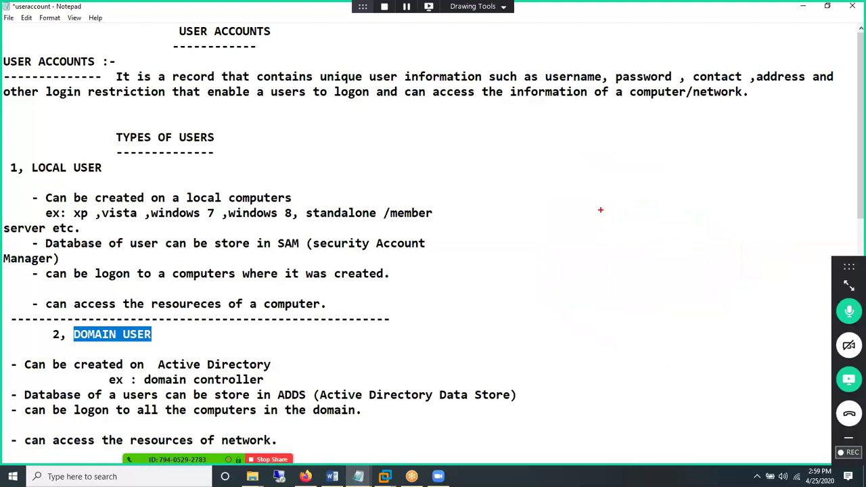
- Sketch a tall server box with two ticks and two small monitor boxes below it
{"action": "mouse_move", "coordinate": [580, 152]}
{"action": "left_mouse_down"}
{"action": "mouse_move", "coordinate": [645, 295]}
{"action": "mouse_move", "coordinate": [644, 276]}
{"action": "left_mouse_up"}
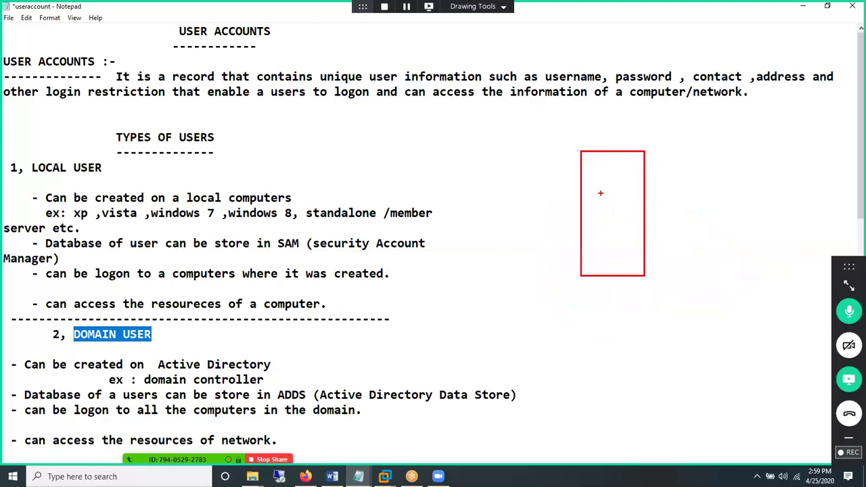
{"action": "left_click_drag", "start_coordinate": [598, 175], "coordinate": [614, 165]}
{"action": "mouse_move", "coordinate": [528, 358]}
{"action": "left_mouse_down"}
{"action": "mouse_move", "coordinate": [580, 397]}
{"action": "mouse_move", "coordinate": [569, 405]}
{"action": "left_mouse_up"}
{"action": "left_click_drag", "start_coordinate": [617, 353], "coordinate": [660, 388]}
{"action": "left_click_drag", "start_coordinate": [542, 378], "coordinate": [567, 379]}
{"action": "left_click_drag", "start_coordinate": [594, 218], "coordinate": [610, 215]}
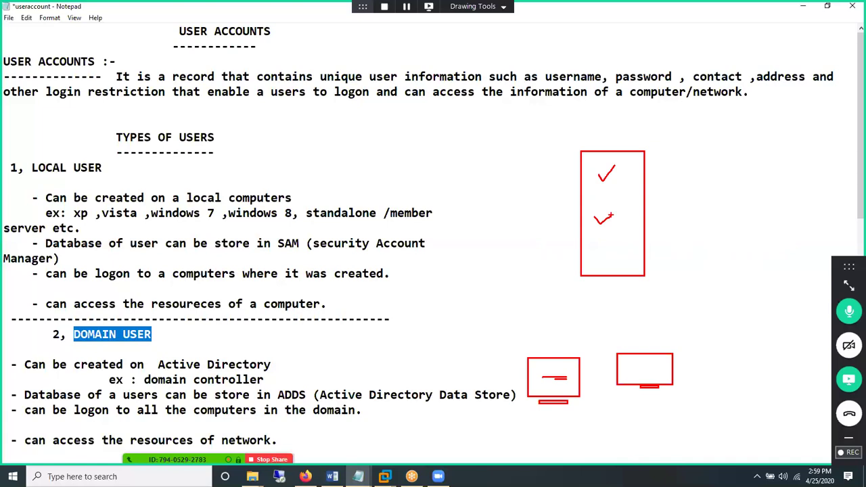
- Extend the second check mark into the box and underline "where it was created"
{"action": "left_click_drag", "start_coordinate": [611, 214], "coordinate": [629, 267]}
{"action": "left_click_drag", "start_coordinate": [256, 285], "coordinate": [362, 282]}
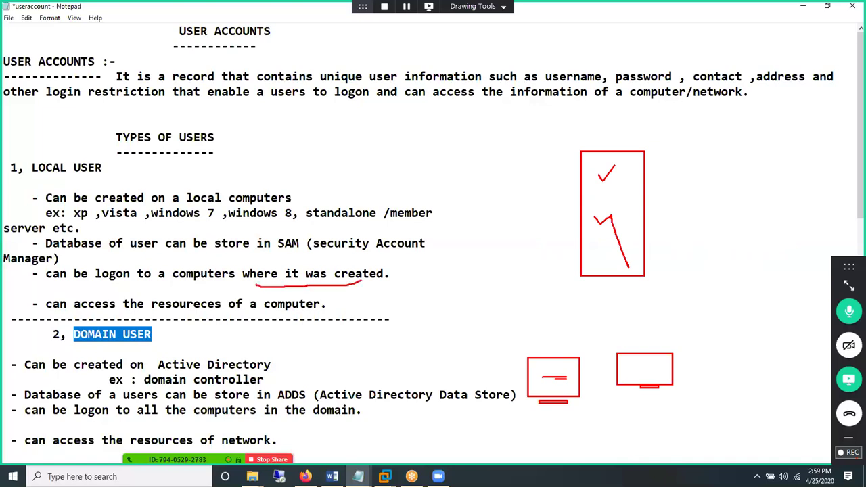
{"action": "right_click", "coordinate": [389, 337]}
- Sketch a monitor with a stand, check mark and arrow pointing at it, then clear it
{"action": "left_click_drag", "start_coordinate": [487, 223], "coordinate": [622, 318]}
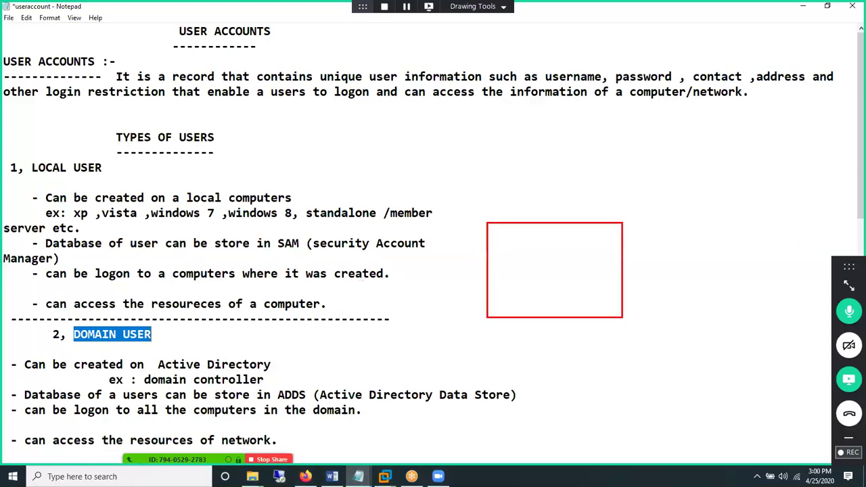
{"action": "left_click_drag", "start_coordinate": [522, 322], "coordinate": [574, 327]}
{"action": "mouse_move", "coordinate": [526, 257]}
{"action": "left_mouse_down"}
{"action": "mouse_move", "coordinate": [544, 269]}
{"action": "mouse_move", "coordinate": [569, 244]}
{"action": "left_mouse_up"}
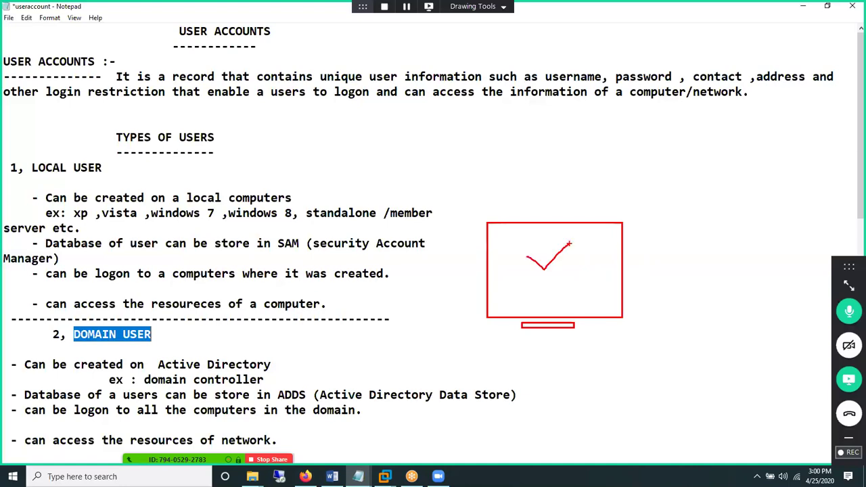
{"action": "left_click_drag", "start_coordinate": [589, 201], "coordinate": [618, 171]}
{"action": "mouse_move", "coordinate": [589, 201]}
{"action": "left_mouse_down"}
{"action": "mouse_move", "coordinate": [582, 221]}
{"action": "mouse_move", "coordinate": [592, 215]}
{"action": "left_mouse_up"}
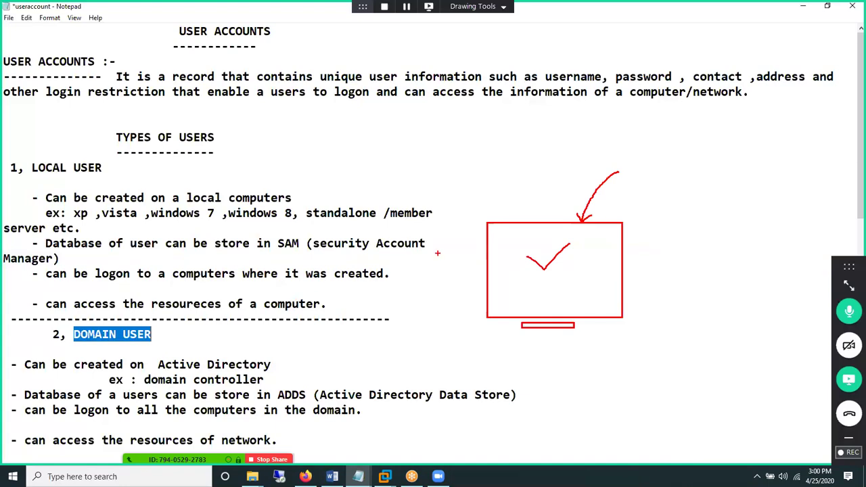
{"action": "key", "text": "Escape"}
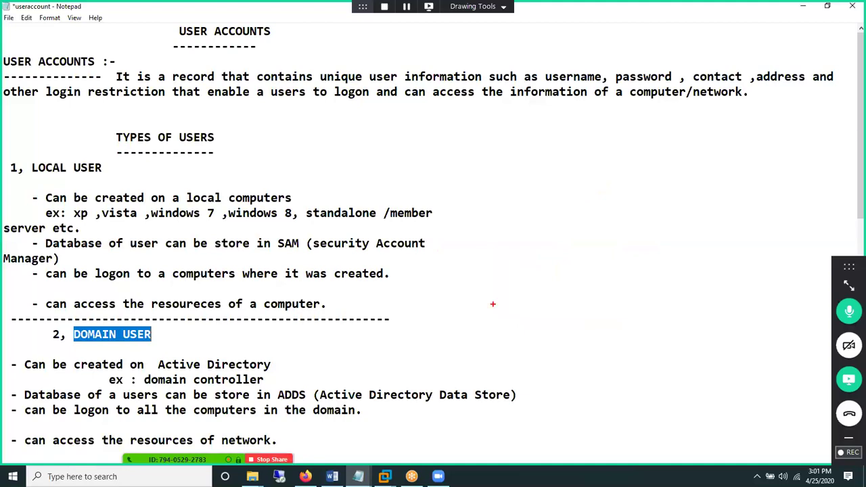
- Write the red label "gmail" beside the TYPES OF USERS heading
{"action": "type", "text": "gmail"}
- Draw a tall box labelled AD and three client computers with stands, one with a user label
{"action": "left_click_drag", "start_coordinate": [592, 160], "coordinate": [646, 287]}
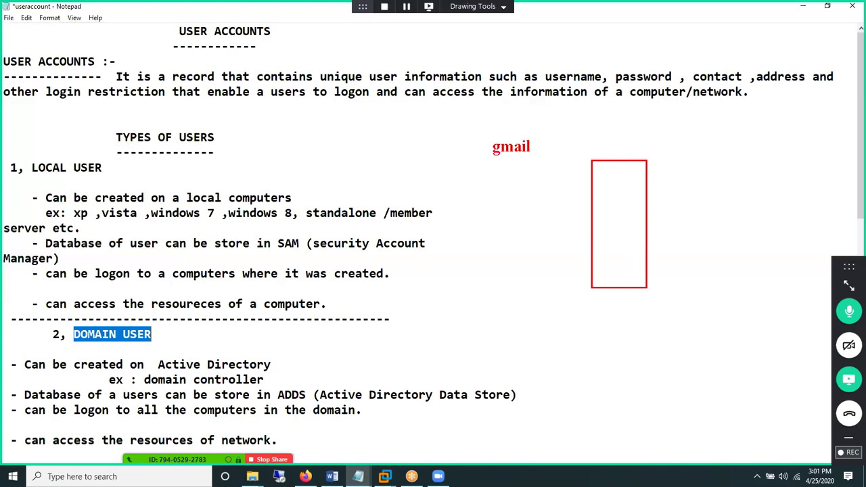
{"action": "left_click", "coordinate": [610, 226]}
{"action": "type", "text": "AD"}
{"action": "mouse_move", "coordinate": [534, 389]}
{"action": "left_mouse_down"}
{"action": "mouse_move", "coordinate": [585, 429]}
{"action": "mouse_move", "coordinate": [563, 433]}
{"action": "left_mouse_up"}
{"action": "left_click_drag", "start_coordinate": [607, 390], "coordinate": [657, 427]}
{"action": "left_click_drag", "start_coordinate": [616, 432], "coordinate": [637, 431]}
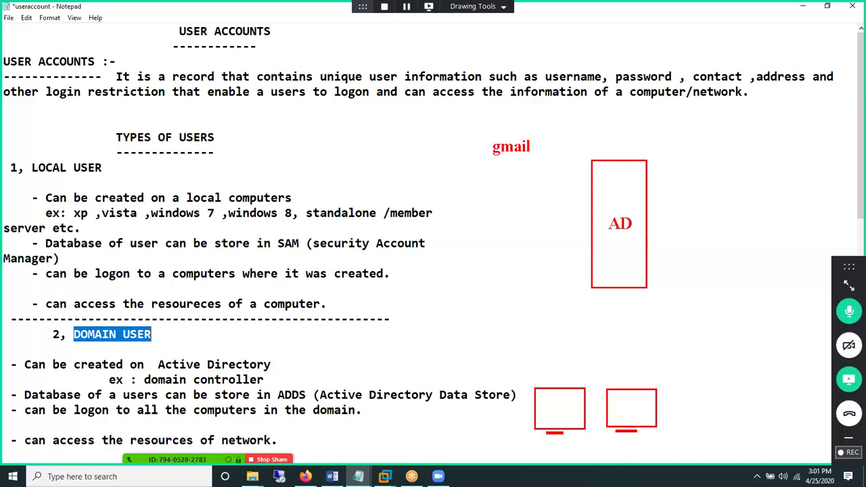
{"action": "mouse_move", "coordinate": [676, 390]}
{"action": "left_mouse_down"}
{"action": "mouse_move", "coordinate": [721, 422]}
{"action": "mouse_move", "coordinate": [706, 427]}
{"action": "left_mouse_up"}
{"action": "left_click_drag", "start_coordinate": [745, 399], "coordinate": [745, 414]}
{"action": "type", "text": "khan"}
{"action": "left_click_drag", "start_coordinate": [754, 418], "coordinate": [774, 414]}
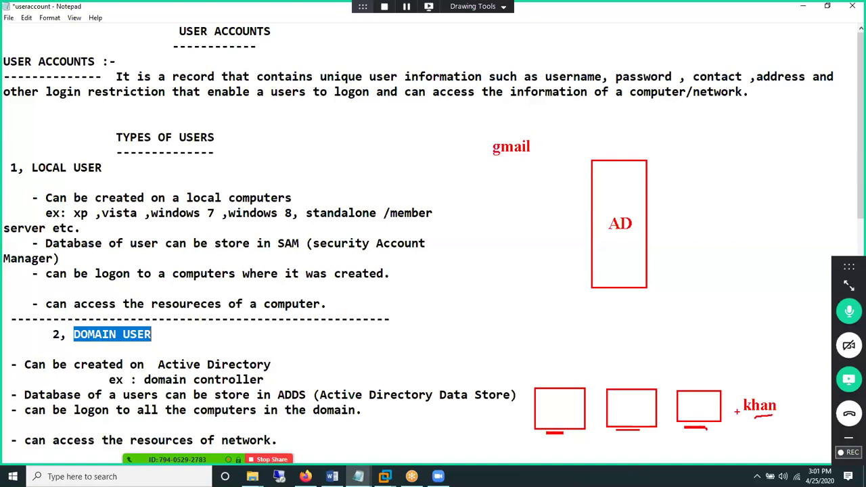
- Connect the third computer to the AD box and underline network and computer in the notes
{"action": "left_click_drag", "start_coordinate": [721, 384], "coordinate": [655, 234]}
{"action": "mouse_move", "coordinate": [653, 226]}
{"action": "left_mouse_down"}
{"action": "mouse_move", "coordinate": [663, 223]}
{"action": "mouse_move", "coordinate": [655, 238]}
{"action": "left_mouse_up"}
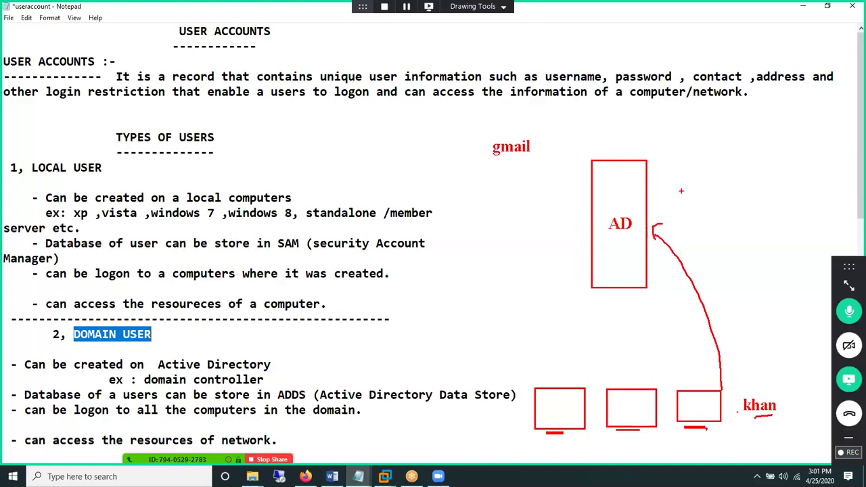
{"action": "left_click_drag", "start_coordinate": [670, 198], "coordinate": [708, 205]}
{"action": "left_click_drag", "start_coordinate": [698, 434], "coordinate": [699, 457]}
{"action": "left_click_drag", "start_coordinate": [566, 414], "coordinate": [632, 400]}
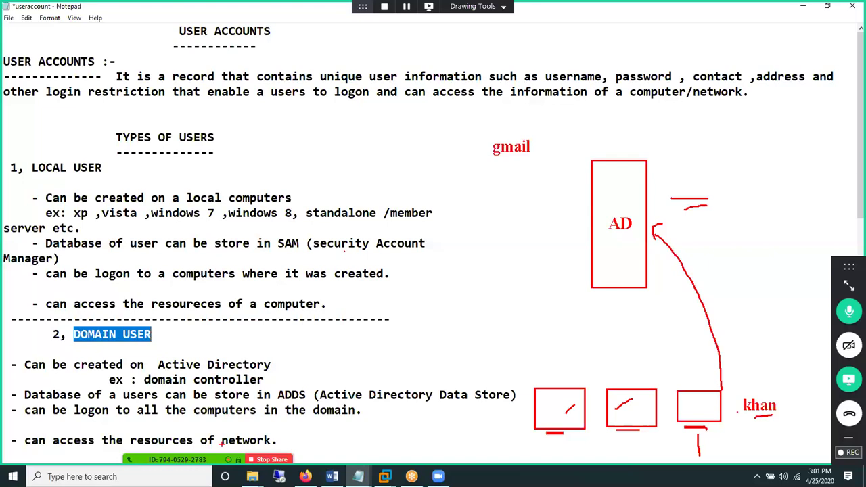
{"action": "left_click_drag", "start_coordinate": [224, 449], "coordinate": [252, 447]}
{"action": "mouse_move", "coordinate": [286, 294]}
{"action": "left_mouse_down"}
{"action": "mouse_move", "coordinate": [302, 293]}
{"action": "mouse_move", "coordinate": [283, 320]}
{"action": "mouse_move", "coordinate": [308, 294]}
{"action": "left_mouse_up"}
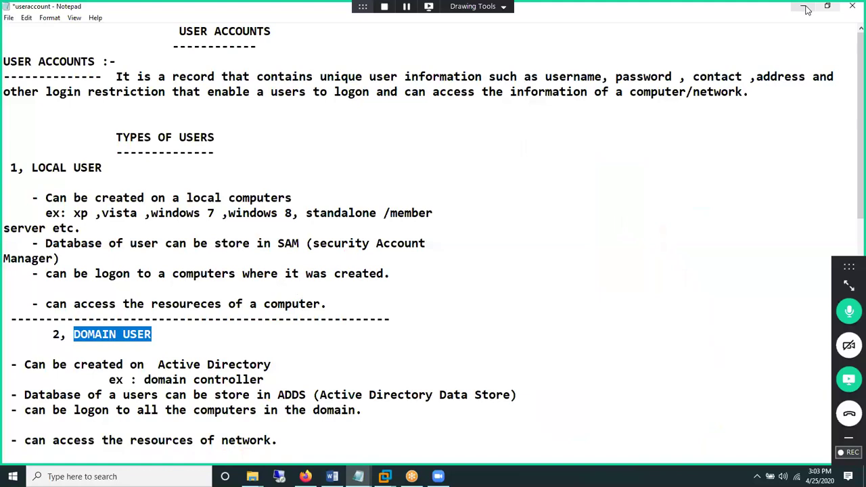
- Minimize Notepad to reveal the notes folder in File Explorer
{"action": "left_click", "coordinate": [805, 8]}
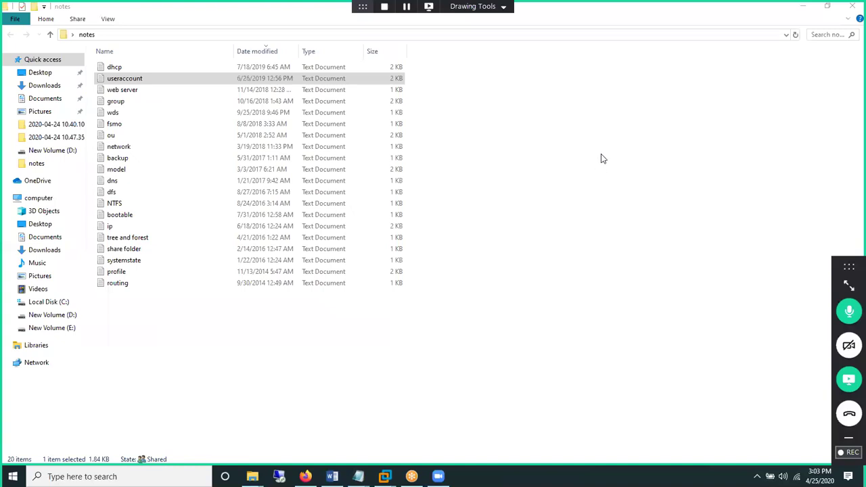
{"action": "mouse_move", "coordinate": [498, 217]}
{"action": "left_mouse_down"}
{"action": "mouse_move", "coordinate": [626, 314]}
{"action": "mouse_move", "coordinate": [536, 314]}
{"action": "left_mouse_up"}
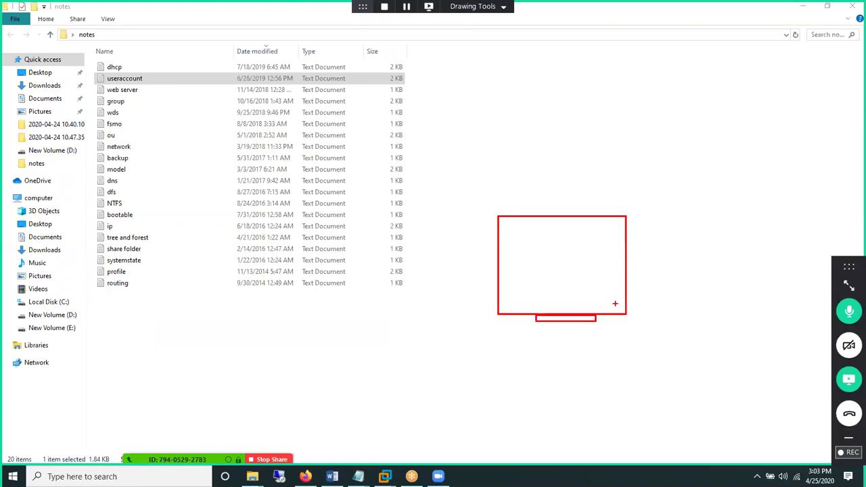
{"action": "left_click_drag", "start_coordinate": [251, 335], "coordinate": [358, 417]}
{"action": "left_click_drag", "start_coordinate": [268, 420], "coordinate": [317, 424]}
{"action": "left_click_drag", "start_coordinate": [358, 362], "coordinate": [498, 277]}
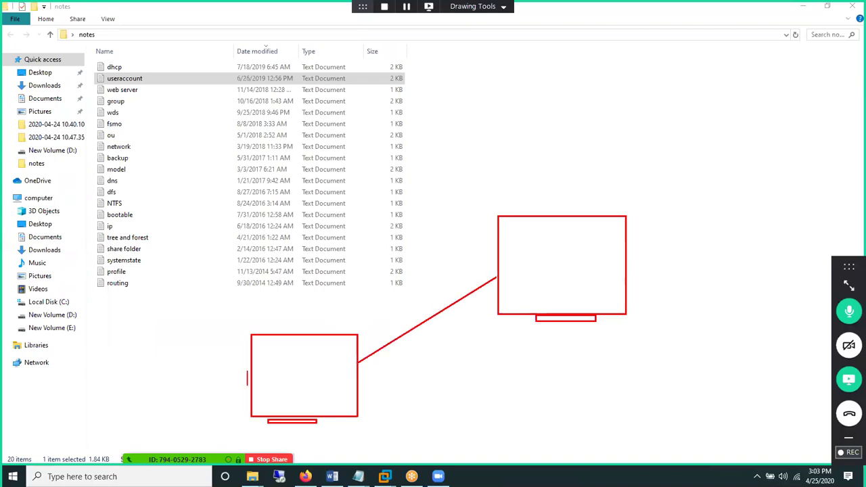
{"action": "type", "text": "pc5"}
{"action": "left_click", "coordinate": [543, 281]}
{"action": "type", "text": "pc10"}
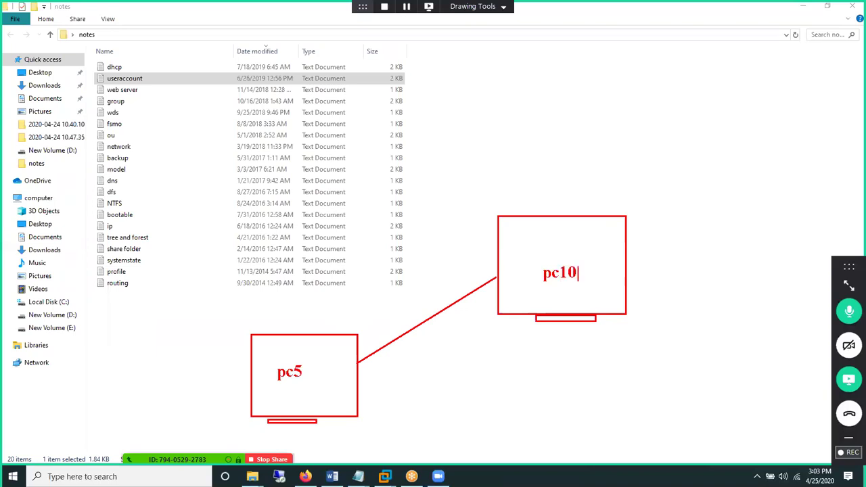
{"action": "left_click_drag", "start_coordinate": [663, 230], "coordinate": [738, 301]}
{"action": "left_click_drag", "start_coordinate": [645, 224], "coordinate": [741, 299]}
{"action": "left_click_drag", "start_coordinate": [667, 197], "coordinate": [738, 278]}
{"action": "left_click_drag", "start_coordinate": [626, 273], "coordinate": [656, 268]}
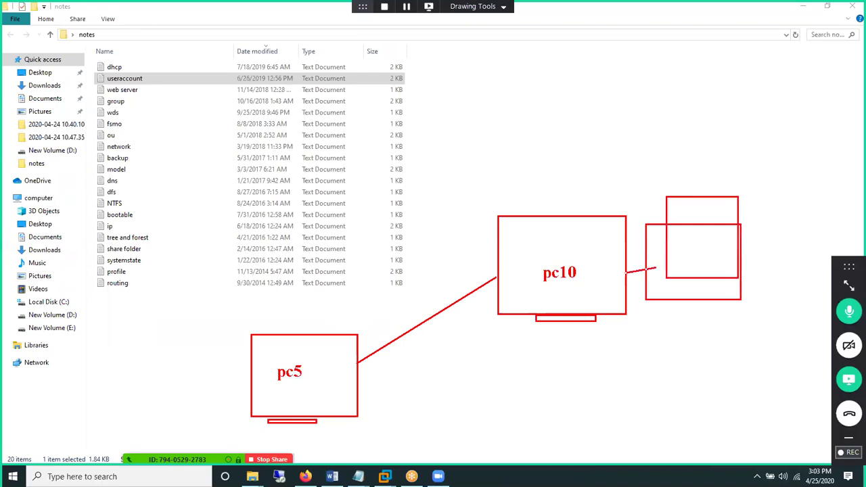
{"action": "left_click_drag", "start_coordinate": [272, 332], "coordinate": [325, 318]}
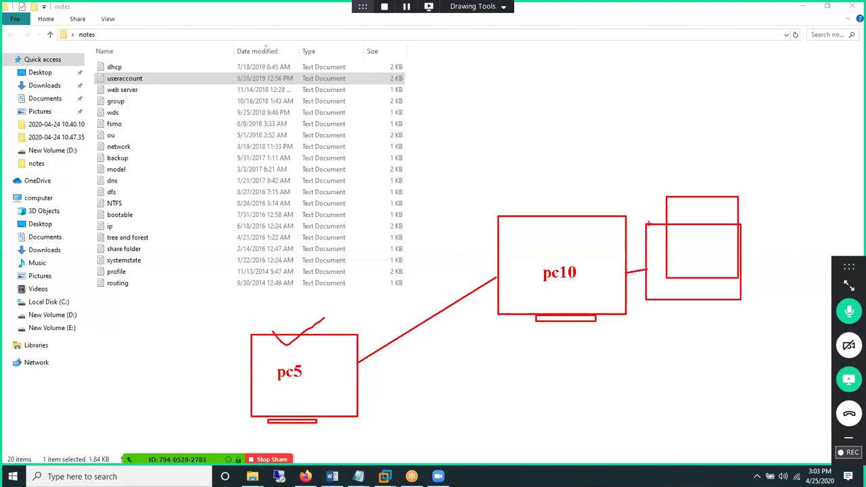
{"action": "left_click_drag", "start_coordinate": [521, 198], "coordinate": [558, 183]}
{"action": "mouse_move", "coordinate": [267, 360]}
{"action": "left_mouse_down"}
{"action": "mouse_move", "coordinate": [261, 374]}
{"action": "mouse_move", "coordinate": [289, 345]}
{"action": "left_mouse_up"}
{"action": "left_click_drag", "start_coordinate": [234, 374], "coordinate": [322, 448]}
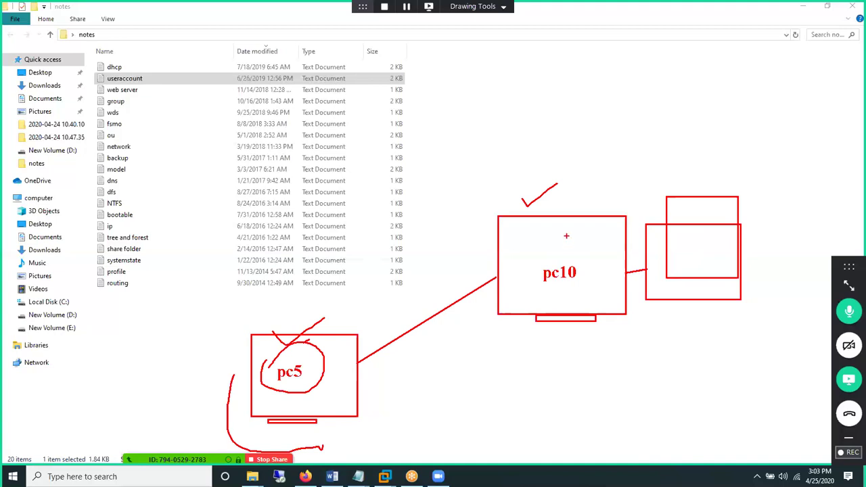
{"action": "key", "text": "Escape"}
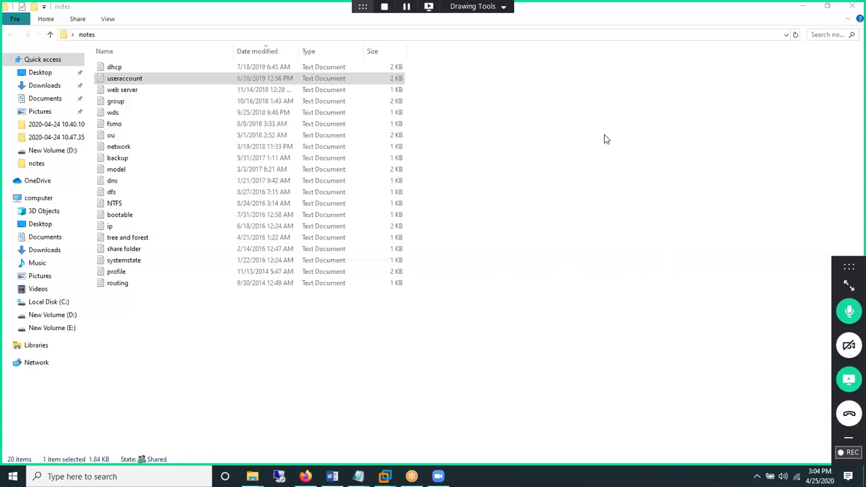
- Close the notes folder, browse the desktop icons for Control Panel, and open the Start menu
{"action": "left_click", "coordinate": [851, 8]}
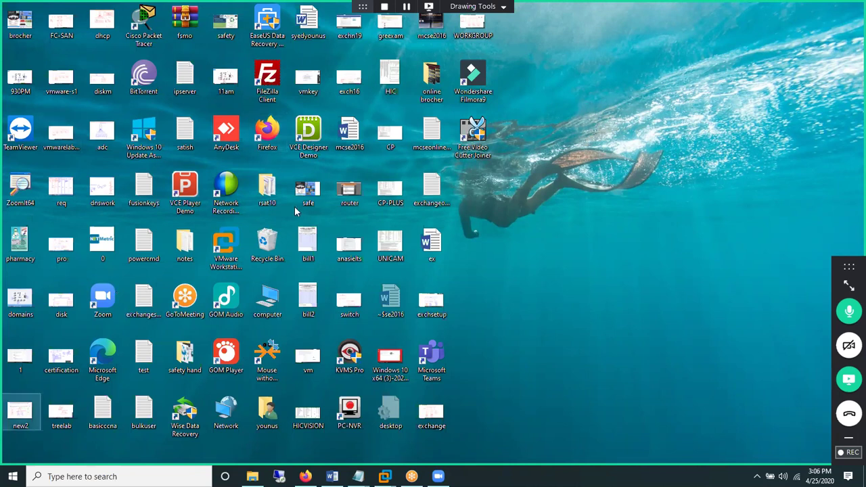
{"action": "key", "text": "n"}
{"action": "key", "text": "c"}
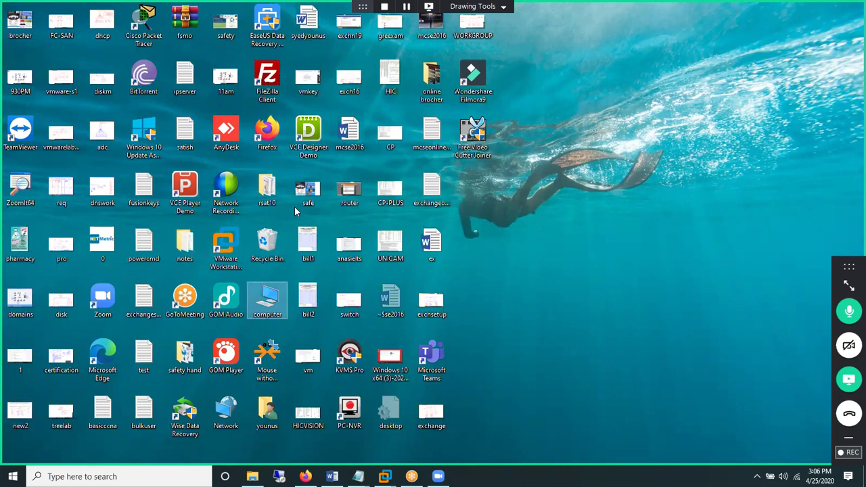
{"action": "key", "text": "c"}
{"action": "key", "text": "c"}
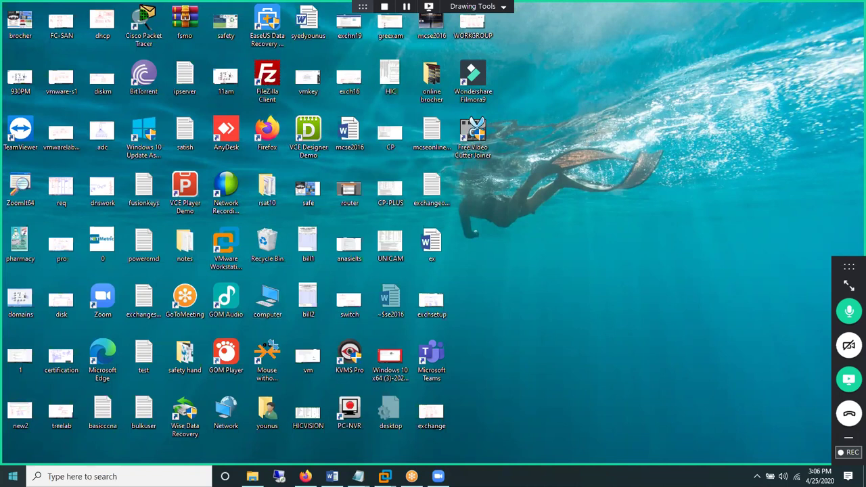
{"action": "left_click", "coordinate": [12, 476]}
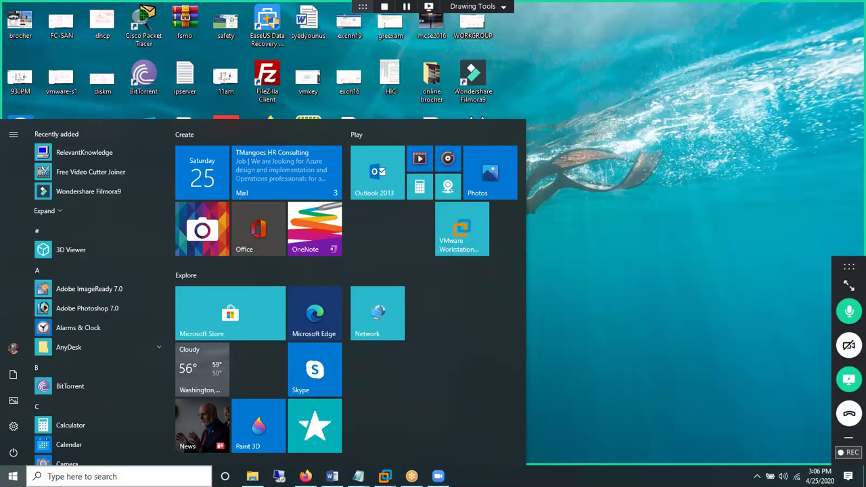
- Open Control Panel by searching 'con' from the Start menu
{"action": "key", "text": "Escape"}
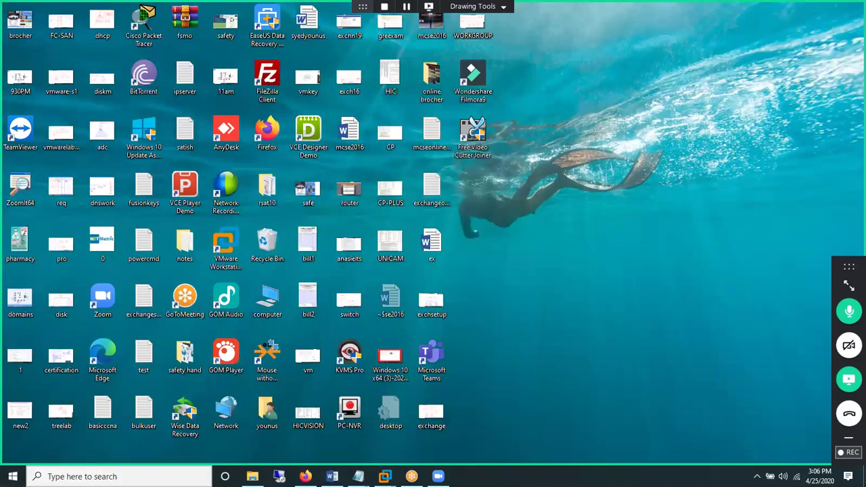
{"action": "key", "text": "super"}
{"action": "type", "text": "con"}
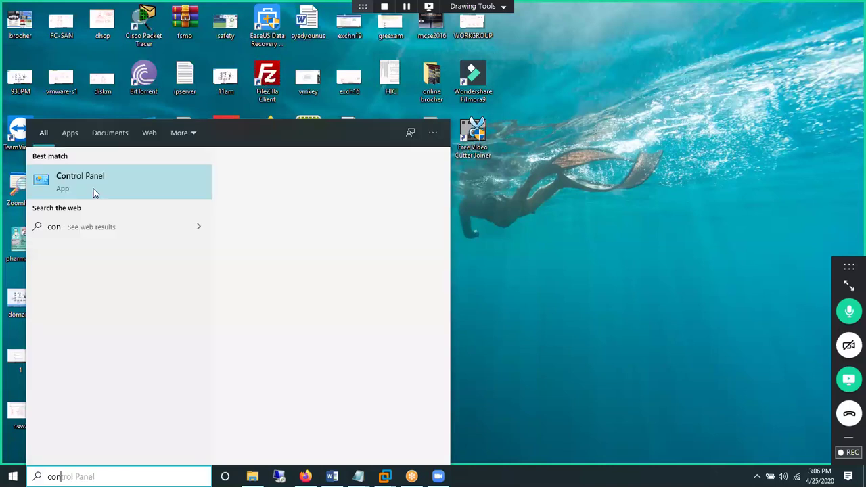
{"action": "left_click", "coordinate": [93, 189]}
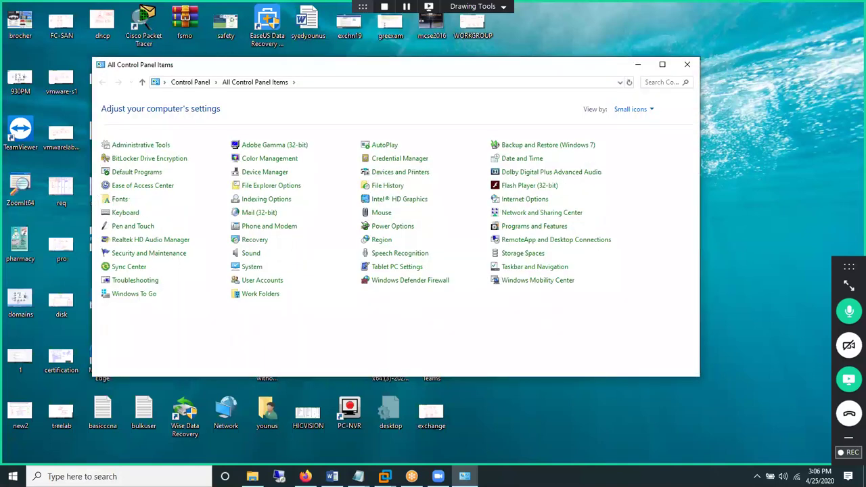
- Outline User Accounts with ZoomIt, then open the User Accounts page
{"action": "key", "text": "ctrl+1"}
{"action": "left_click", "coordinate": [187, 188]}
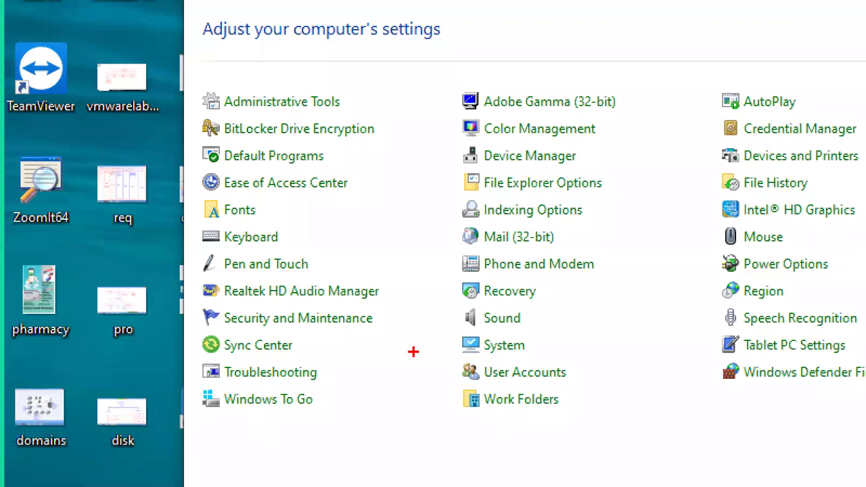
{"action": "left_click_drag", "start_coordinate": [443, 349], "coordinate": [586, 396]}
{"action": "key", "text": "Escape"}
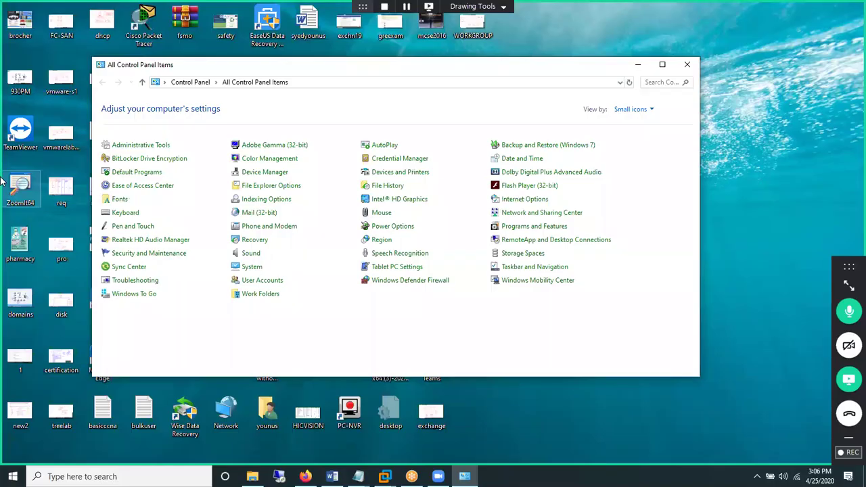
{"action": "left_click", "coordinate": [245, 281]}
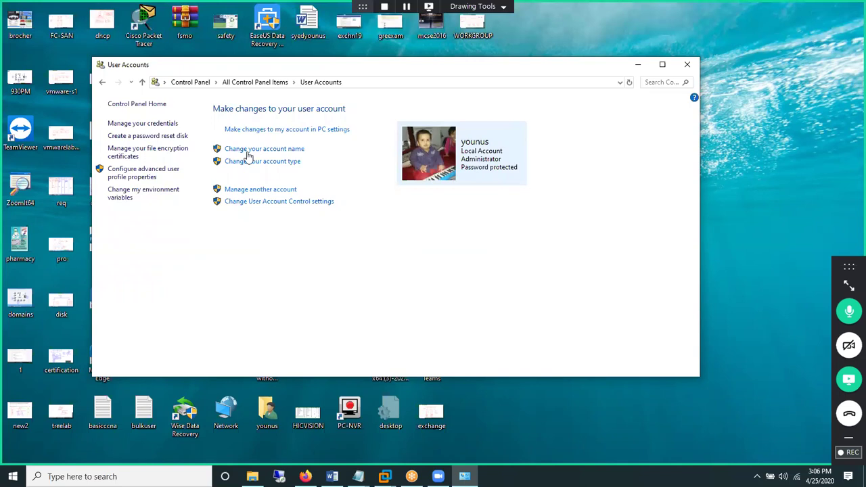
- List the accounts to manage, mark the administrator and standard accounts, then return to the standard account's options
{"action": "left_click", "coordinate": [251, 190]}
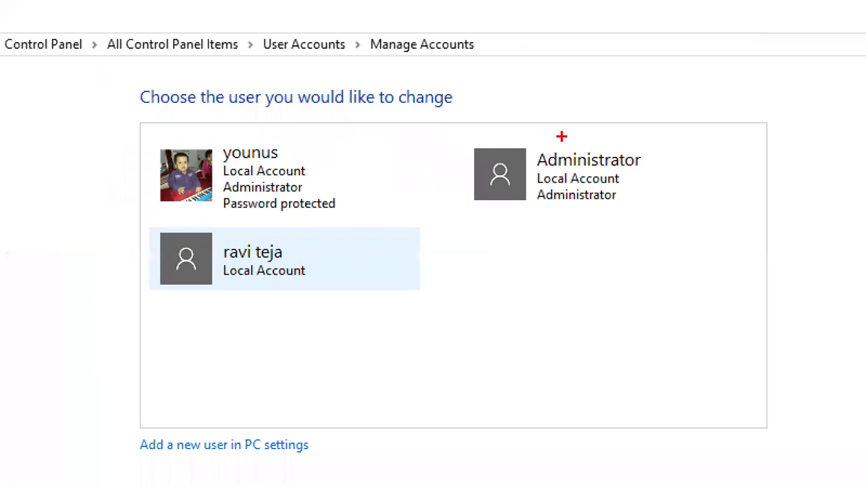
{"action": "left_click_drag", "start_coordinate": [561, 138], "coordinate": [605, 123]}
{"action": "left_click_drag", "start_coordinate": [192, 135], "coordinate": [262, 117]}
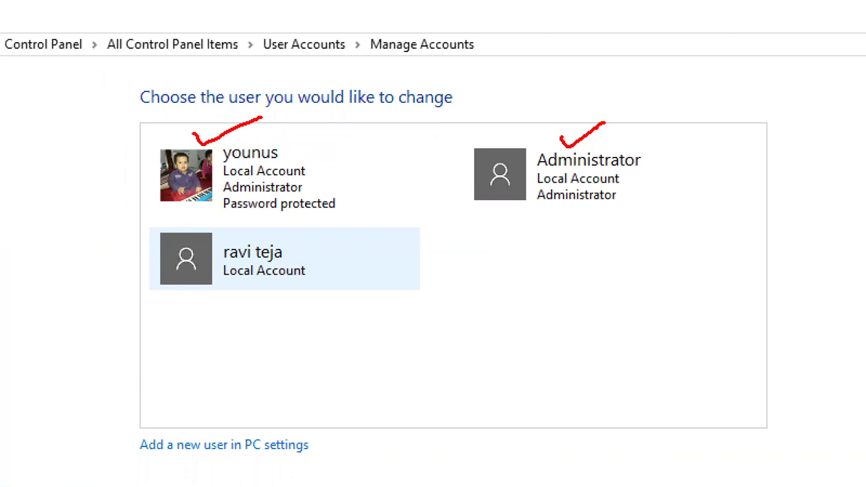
{"action": "mouse_move", "coordinate": [188, 232]}
{"action": "left_mouse_down"}
{"action": "mouse_move", "coordinate": [310, 272]}
{"action": "mouse_move", "coordinate": [188, 230]}
{"action": "left_mouse_up"}
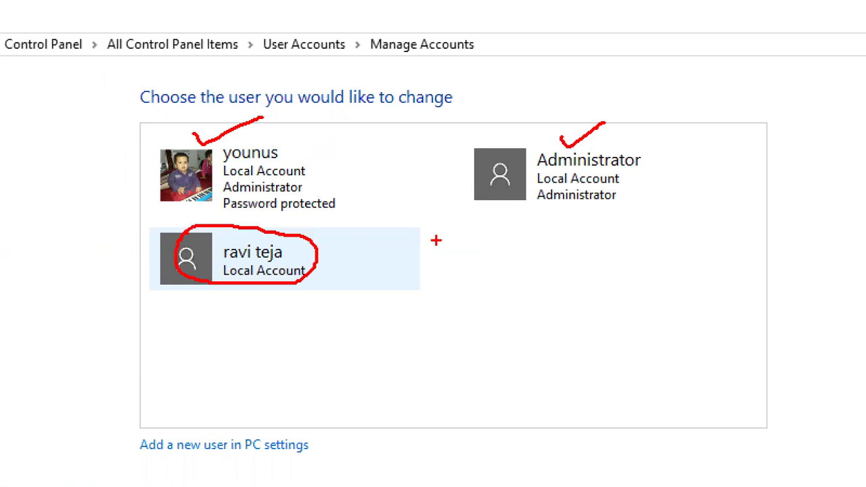
{"action": "left_click_drag", "start_coordinate": [506, 237], "coordinate": [610, 276]}
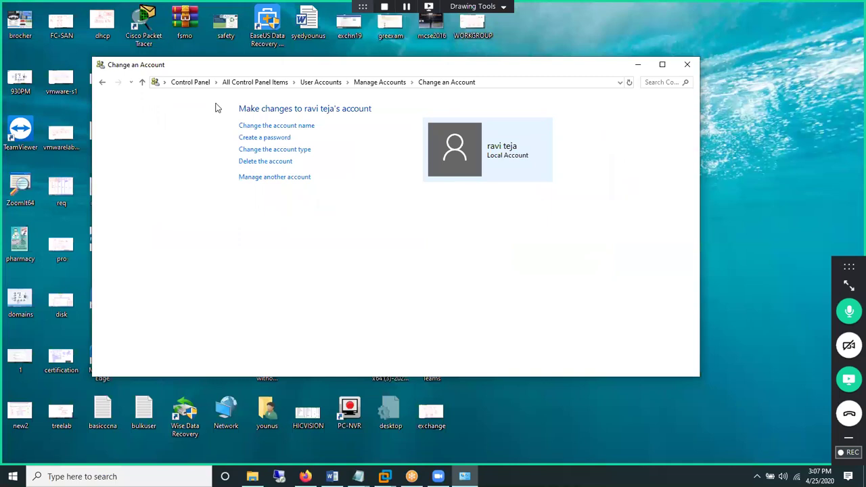
{"action": "left_click", "coordinate": [103, 85]}
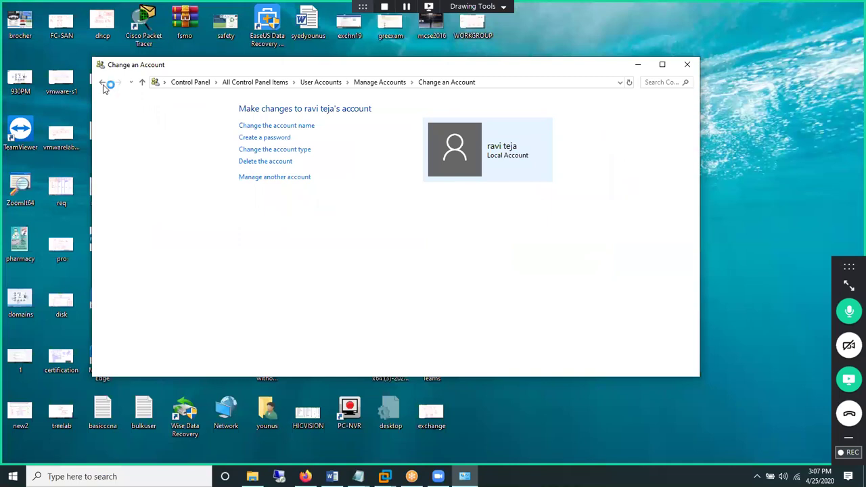
- Close Control Panel and open Computer Management from the computer icon's Manage option
{"action": "left_click", "coordinate": [686, 64]}
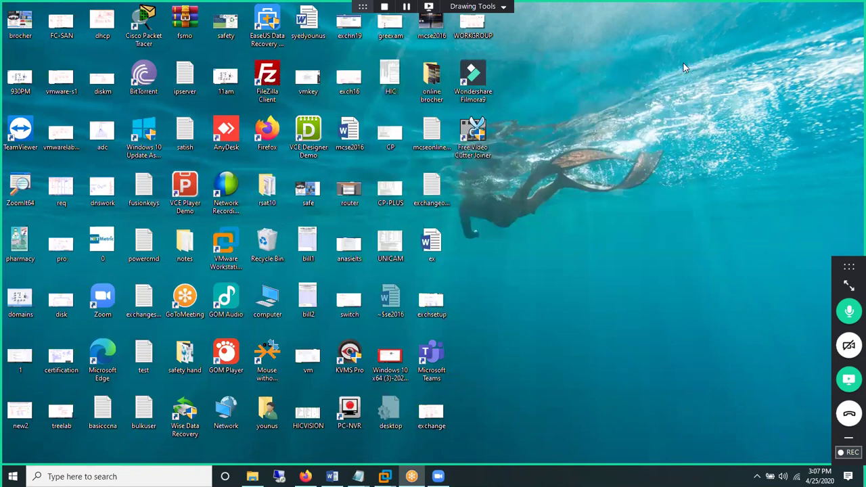
{"action": "right_click", "coordinate": [276, 307]}
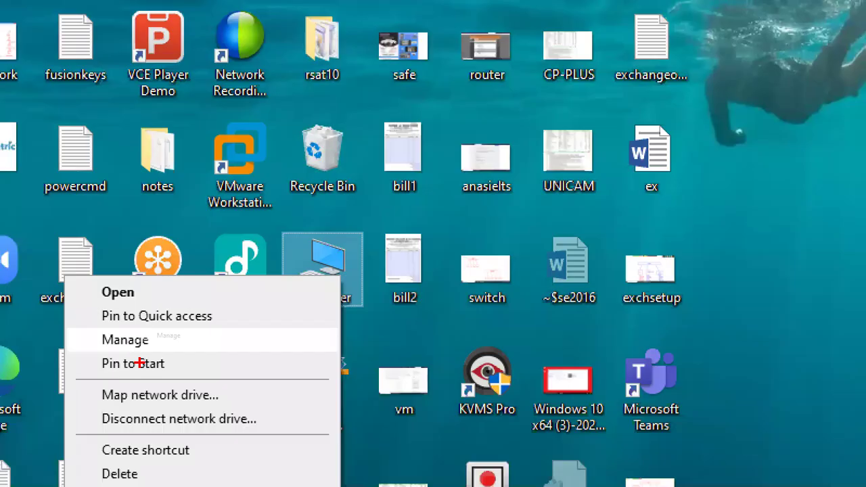
{"action": "left_click_drag", "start_coordinate": [102, 324], "coordinate": [161, 331]}
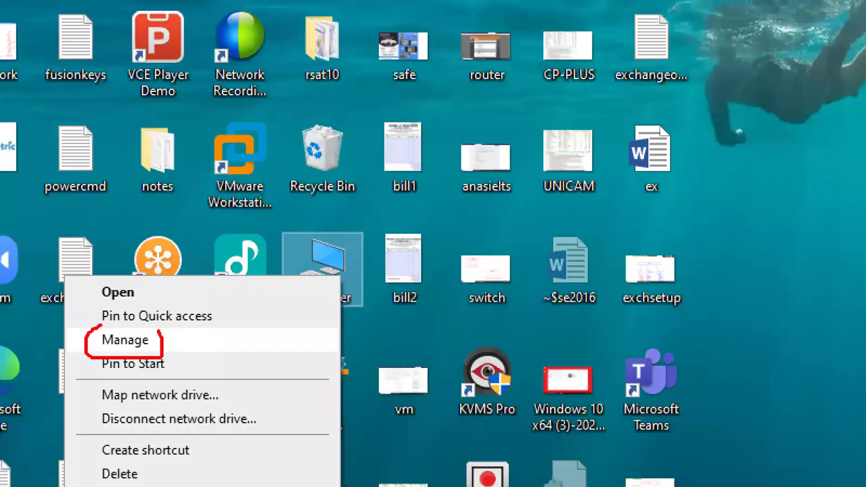
{"action": "left_click", "coordinate": [206, 333]}
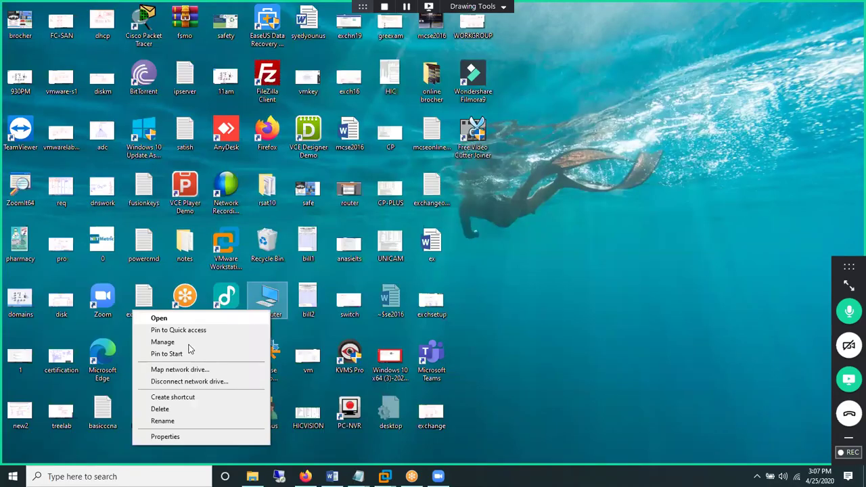
{"action": "left_click", "coordinate": [188, 344]}
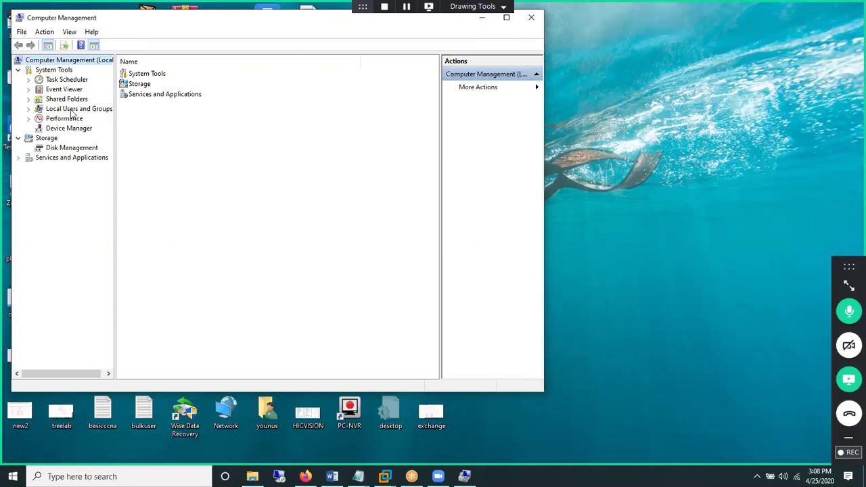
- Show Users under Local Users and Groups and maximize the Computer Management window
{"action": "left_click", "coordinate": [72, 111]}
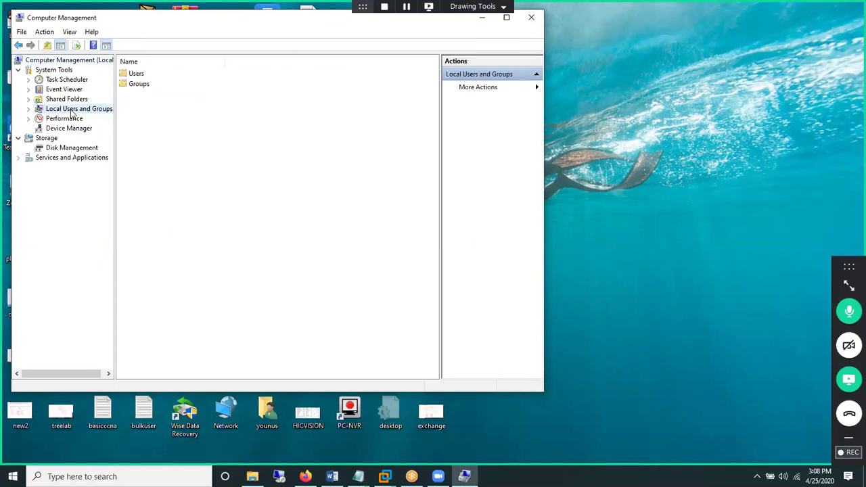
{"action": "double_click", "coordinate": [135, 75]}
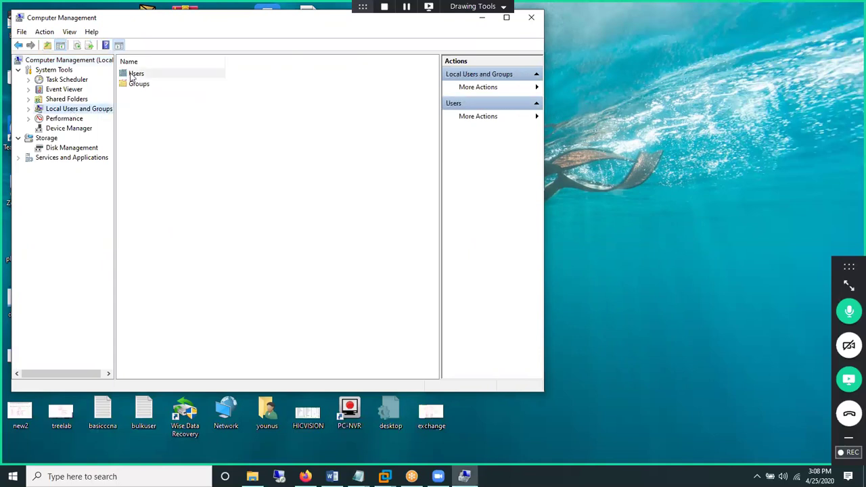
{"action": "double_click", "coordinate": [279, 24]}
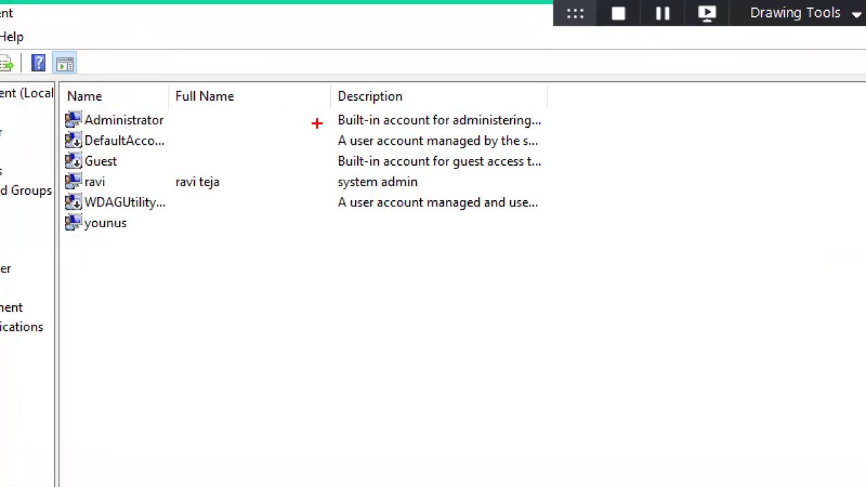
- Annotate the user list: underline Administrator and Guest, tick DefaultAccount, cross out WDAGUtilityAccount
{"action": "left_click_drag", "start_coordinate": [381, 134], "coordinate": [466, 132]}
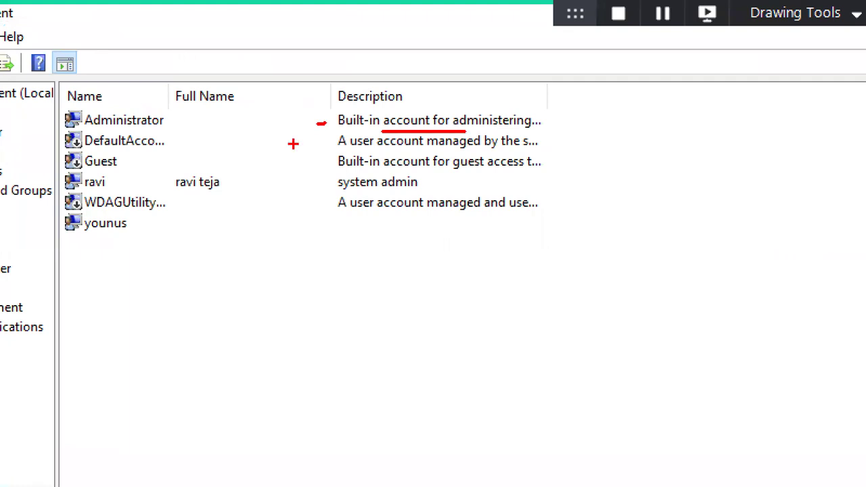
{"action": "left_click_drag", "start_coordinate": [335, 174], "coordinate": [411, 174]}
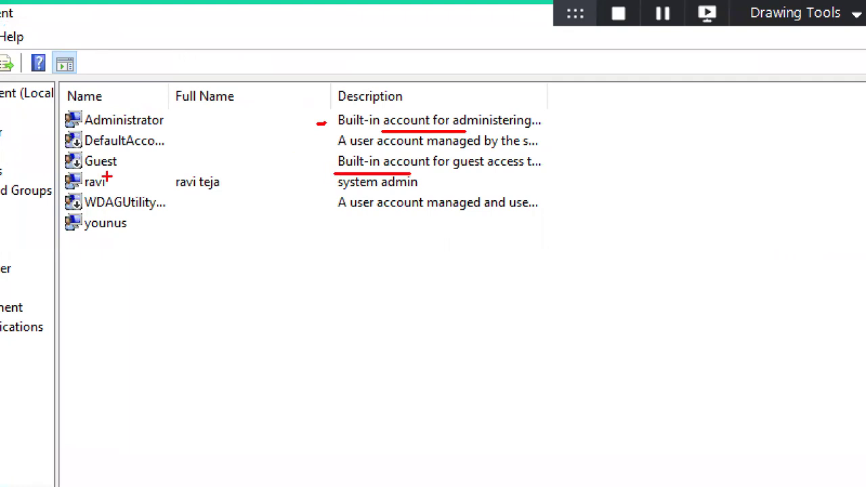
{"action": "left_click_drag", "start_coordinate": [94, 173], "coordinate": [126, 168]}
{"action": "left_click_drag", "start_coordinate": [136, 149], "coordinate": [161, 148]}
{"action": "mouse_move", "coordinate": [137, 216]}
{"action": "left_mouse_down"}
{"action": "mouse_move", "coordinate": [167, 215]}
{"action": "mouse_move", "coordinate": [151, 215]}
{"action": "left_mouse_up"}
{"action": "mouse_move", "coordinate": [158, 138]}
{"action": "left_mouse_down"}
{"action": "mouse_move", "coordinate": [192, 158]}
{"action": "mouse_move", "coordinate": [190, 136]}
{"action": "left_mouse_up"}
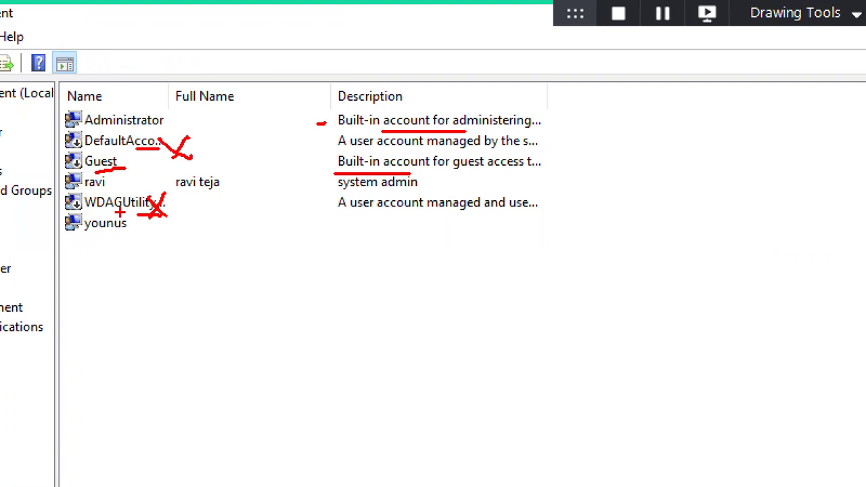
- Clear Computer Management off the screen to the desktop and dismiss the computer icon's menu
{"action": "key", "text": "Escape"}
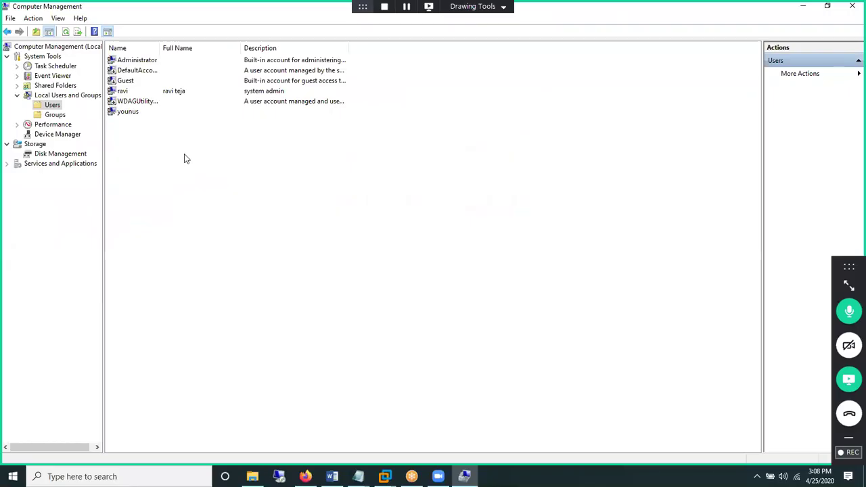
{"action": "key", "text": "super+d"}
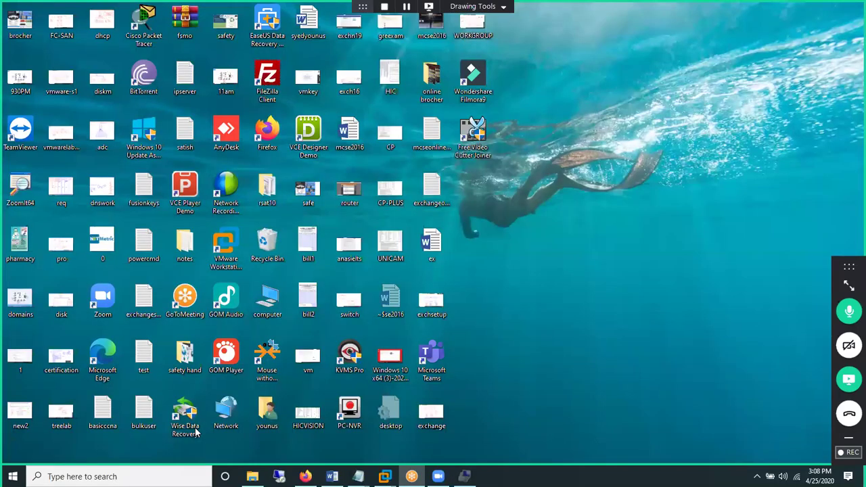
{"action": "right_click", "coordinate": [268, 314]}
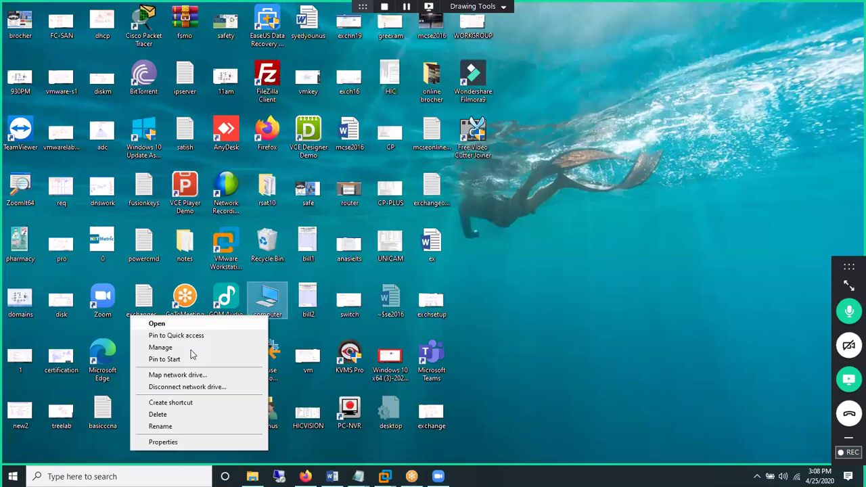
{"action": "left_click", "coordinate": [486, 342]}
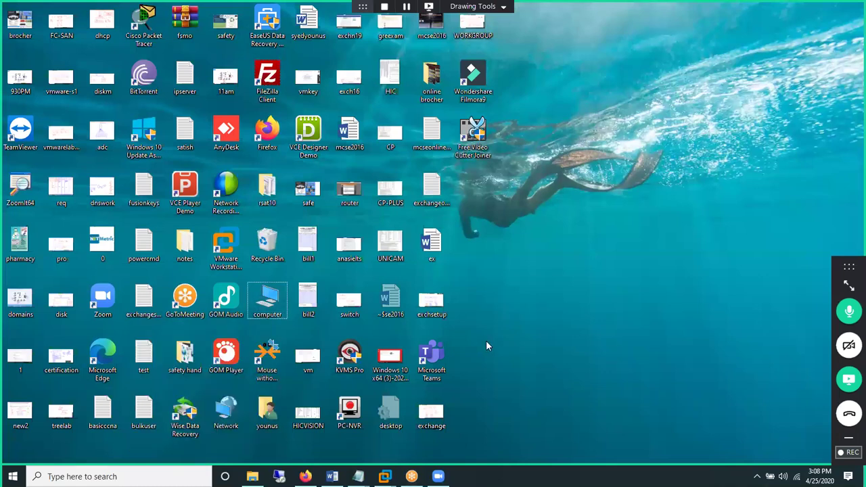
- Enter compmgmt.msc in the Run box from the 'comp' autocomplete
{"action": "key", "text": "super+r"}
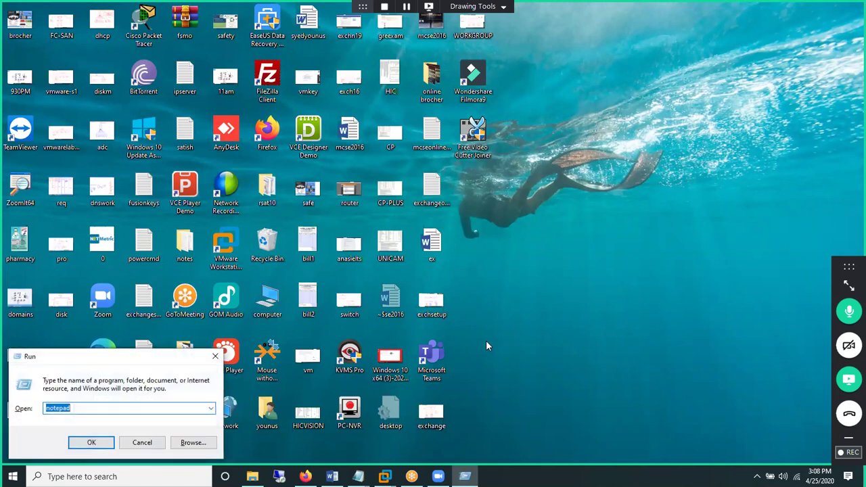
{"action": "type", "text": "comp"}
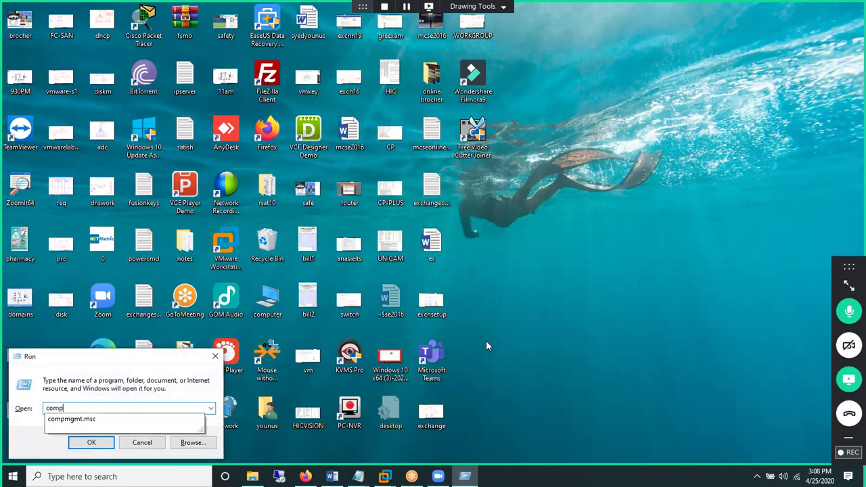
{"action": "key", "text": "Down"}
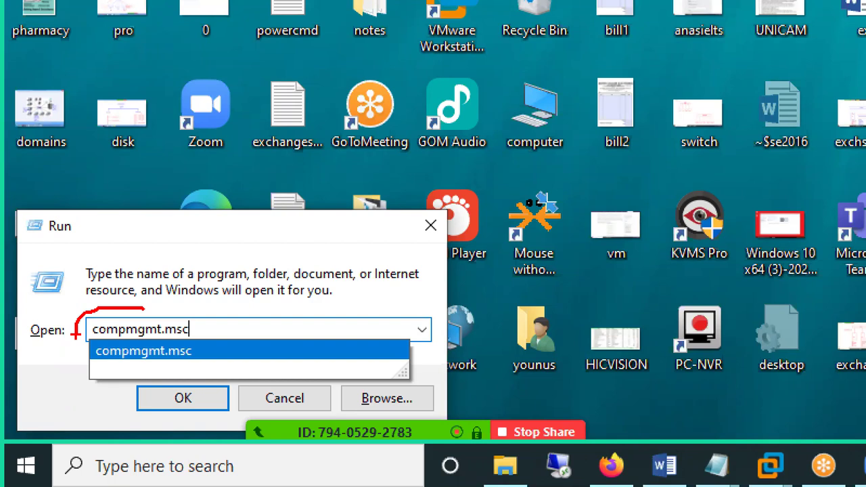
{"action": "key", "text": "Escape"}
- Launch compmgmt.msc from Run, then close the Computer Management window
{"action": "left_click", "coordinate": [77, 440]}
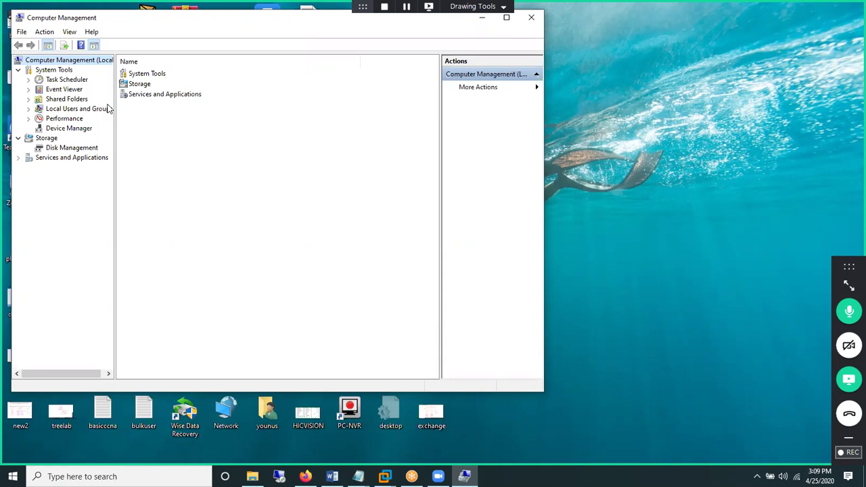
{"action": "left_click", "coordinate": [531, 18]}
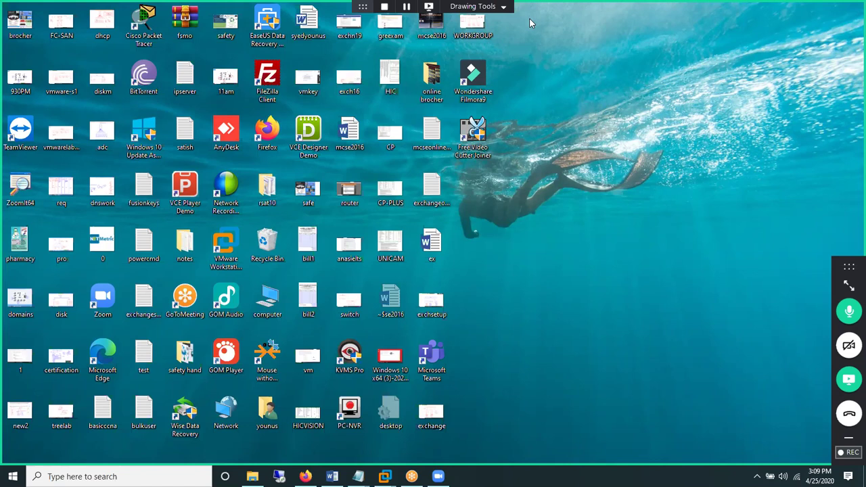
- Run lusrmgr.msc from the Run box using the 'lus' autocomplete
{"action": "key", "text": "super+r"}
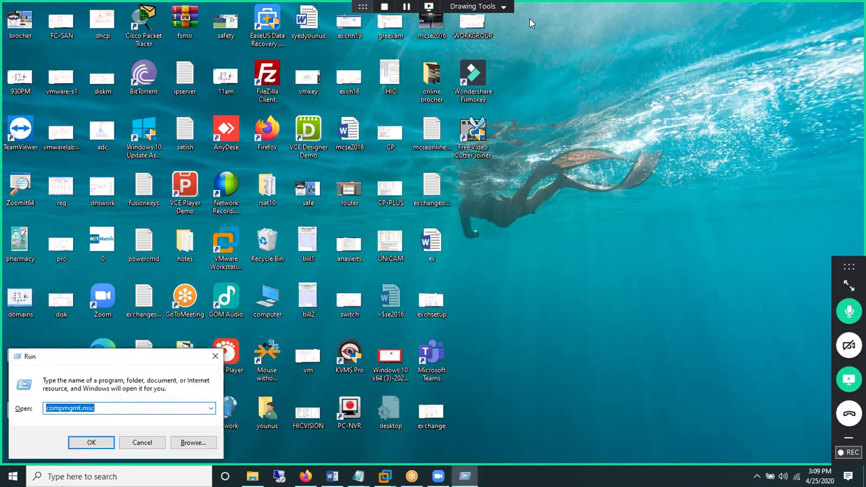
{"action": "type", "text": "l"}
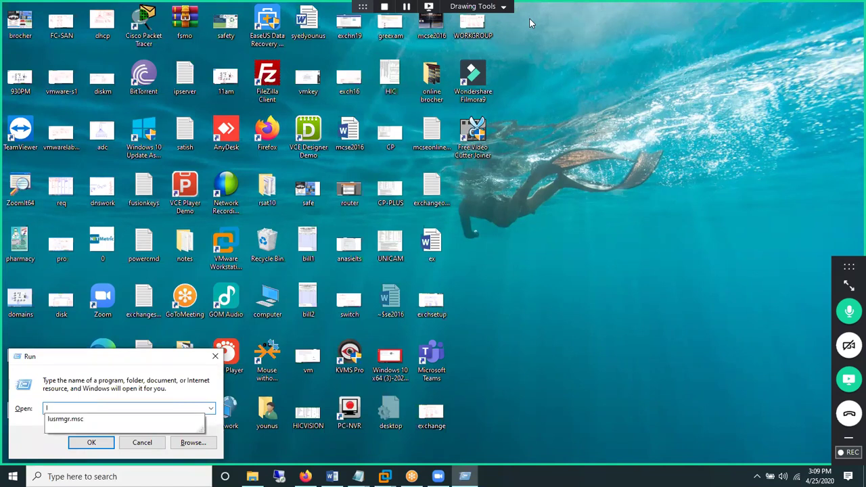
{"action": "type", "text": "us"}
{"action": "key", "text": "Down"}
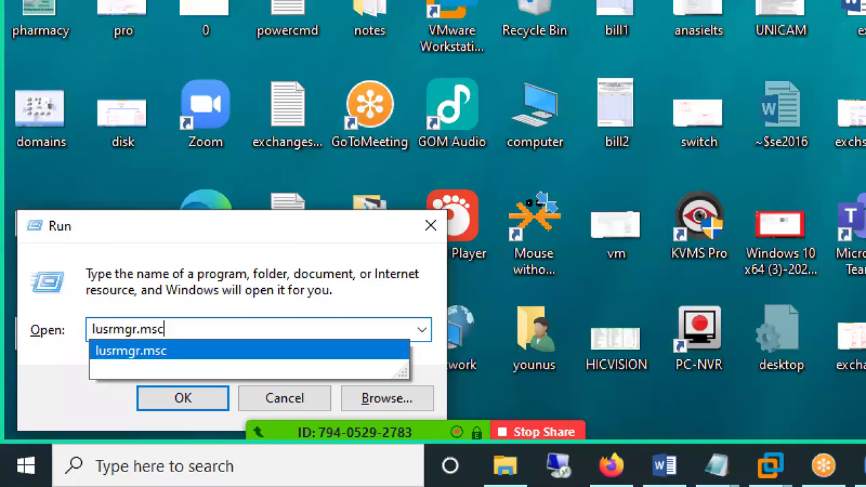
{"action": "key", "text": "Escape"}
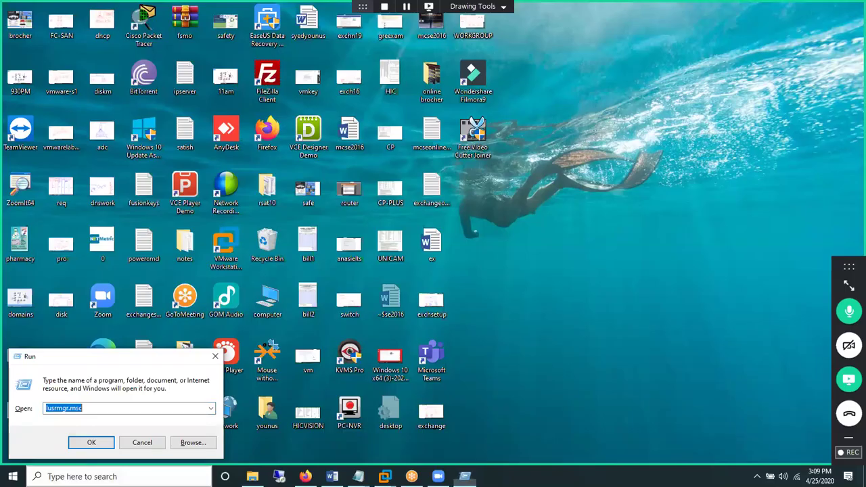
{"action": "left_click", "coordinate": [80, 444]}
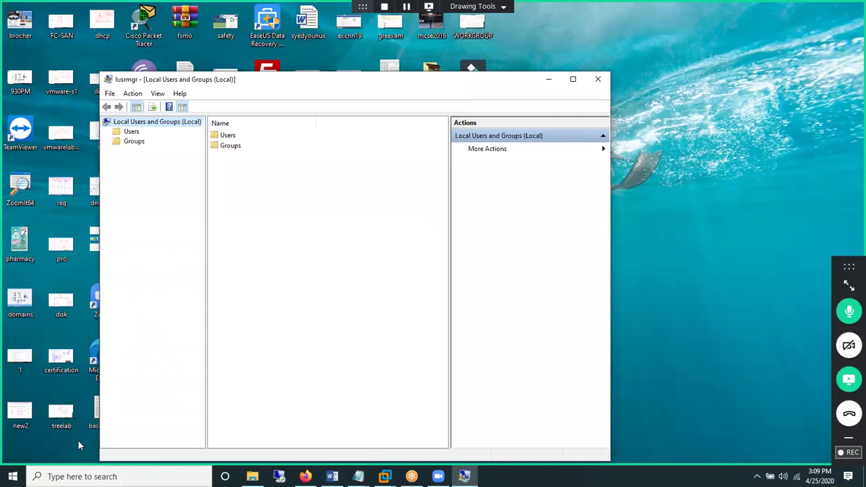
- In the maximized Users list, try deleting Administrator and dismiss the built-in account error
{"action": "left_click", "coordinate": [134, 132]}
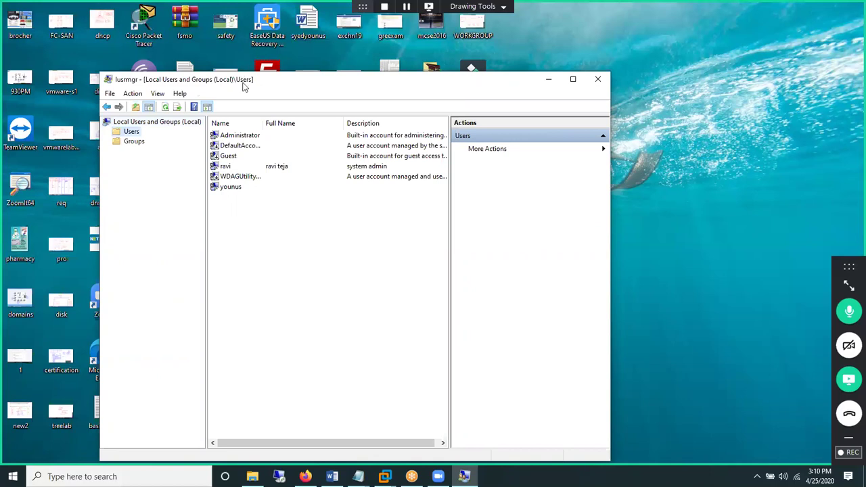
{"action": "double_click", "coordinate": [245, 86]}
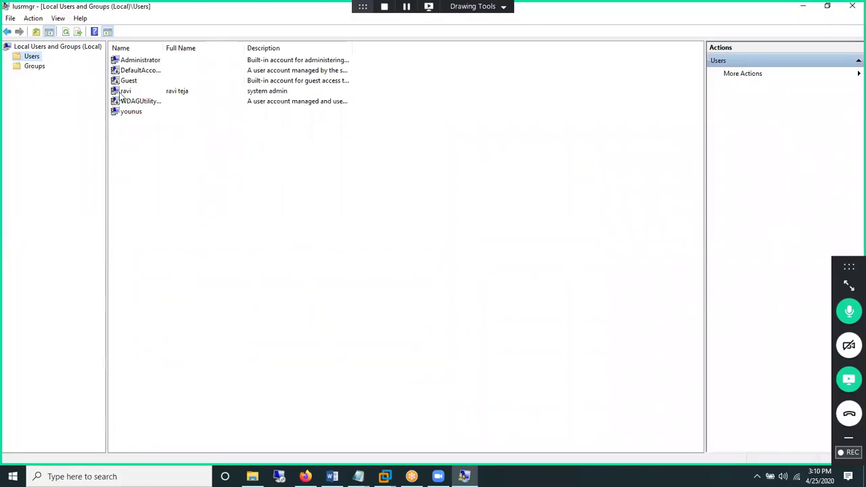
{"action": "left_click", "coordinate": [142, 62]}
{"action": "right_click", "coordinate": [142, 65]}
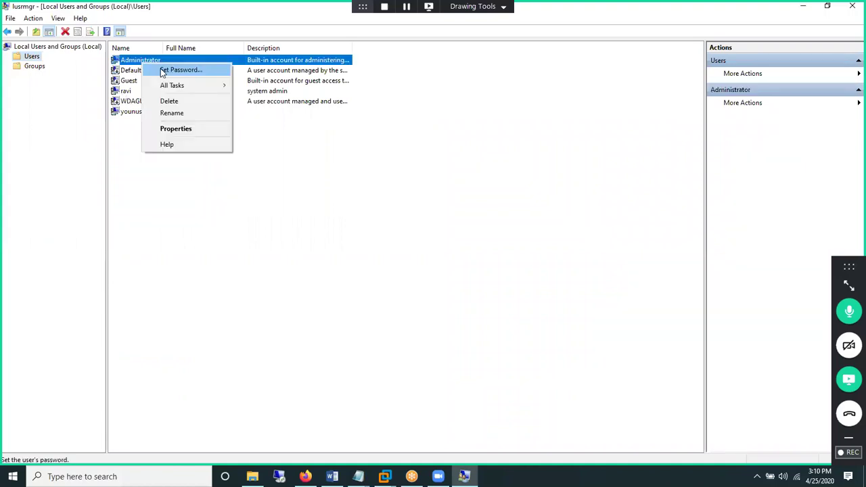
{"action": "left_click", "coordinate": [180, 101]}
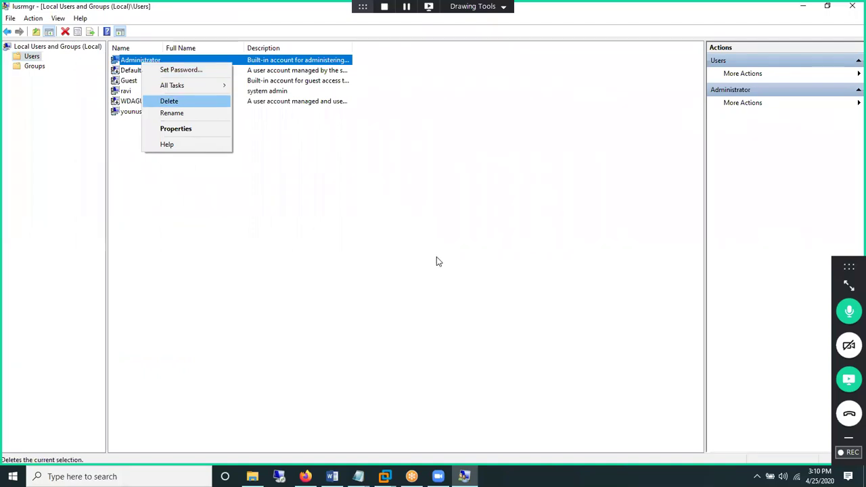
{"action": "left_click", "coordinate": [473, 274]}
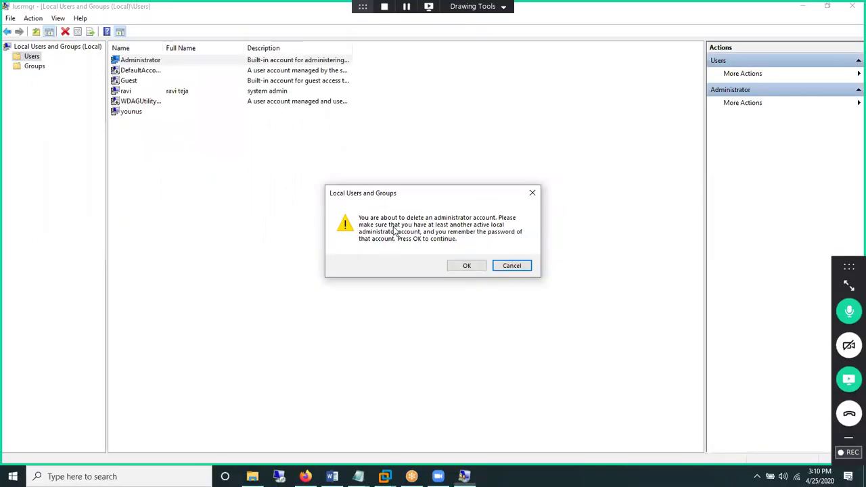
{"action": "left_click", "coordinate": [463, 265]}
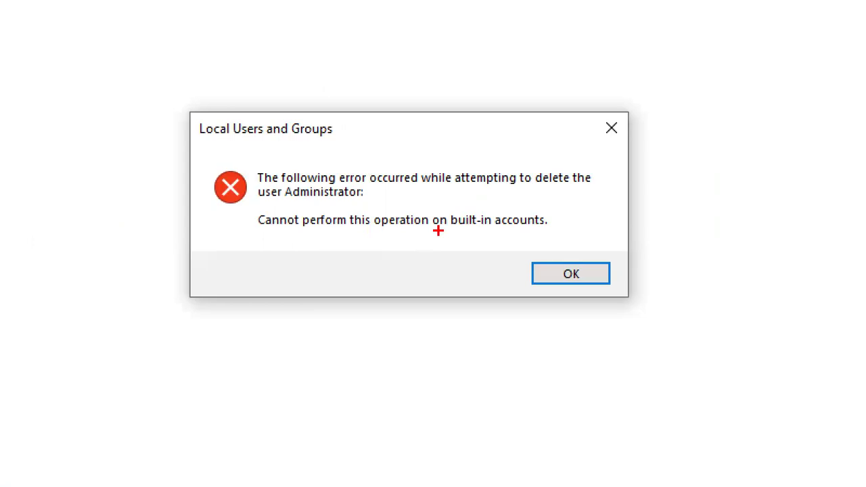
{"action": "left_click_drag", "start_coordinate": [437, 231], "coordinate": [501, 230]}
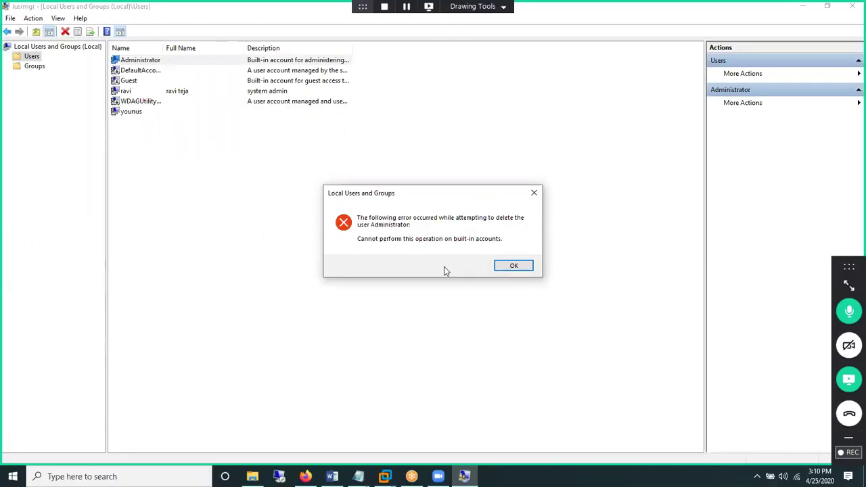
{"action": "key", "text": "Return"}
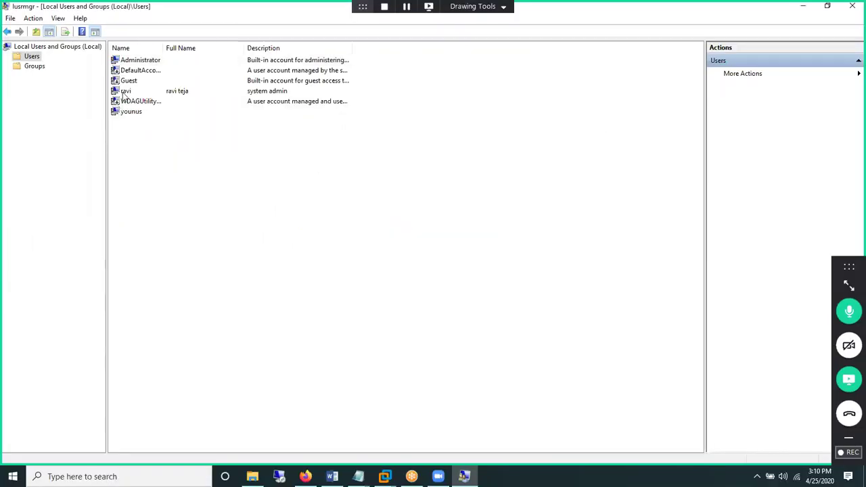
- Delete the standard local user account and confirm
{"action": "right_click", "coordinate": [123, 96]}
{"action": "left_click", "coordinate": [139, 133]}
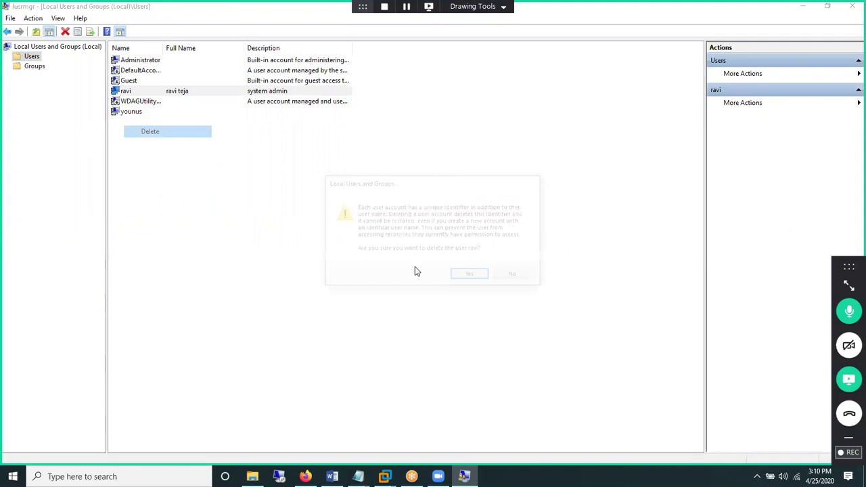
{"action": "left_click", "coordinate": [458, 272]}
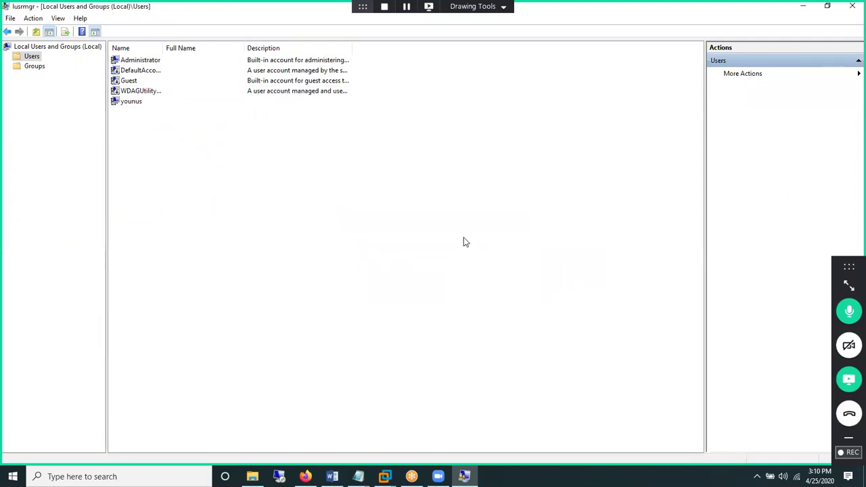
- Open a New User form from the Users folder, typing '1' and '- 20'
{"action": "right_click", "coordinate": [34, 60]}
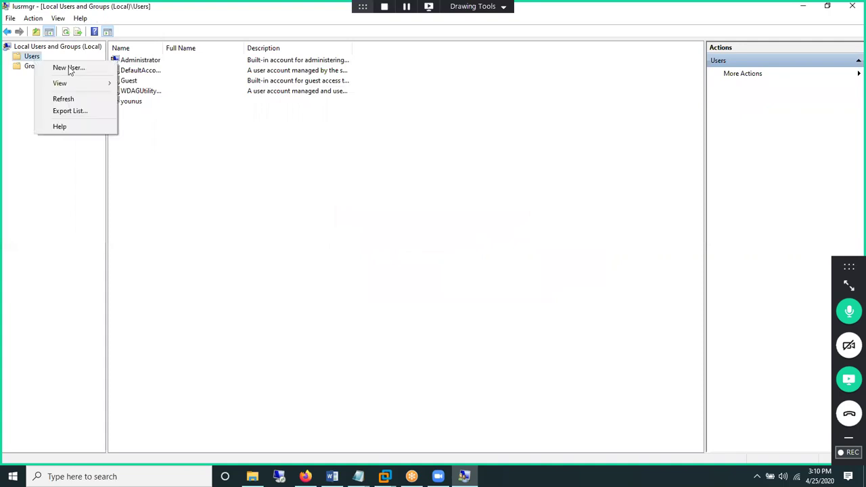
{"action": "left_click", "coordinate": [69, 68]}
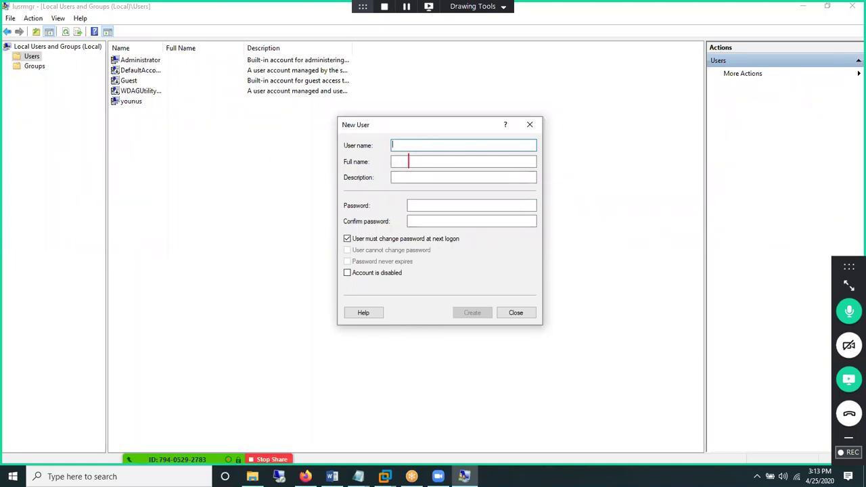
{"action": "type", "text": "1"}
{"action": "type", "text": "- 20"}
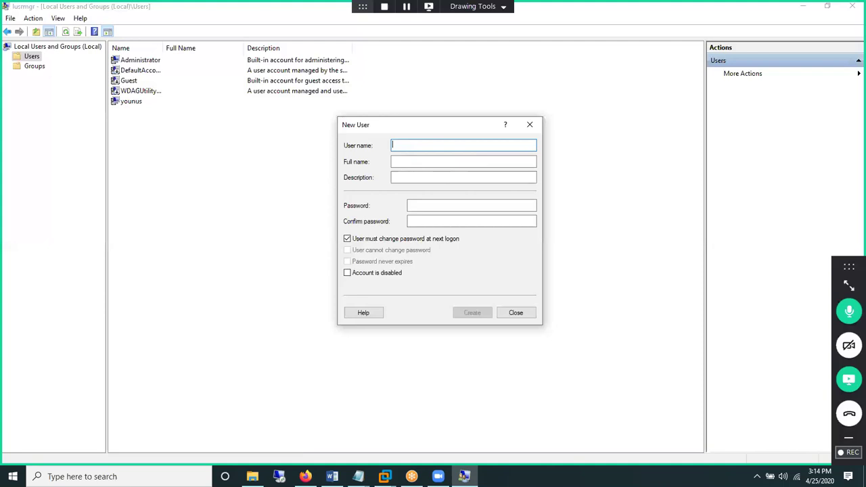
{"action": "type", "text": "123"}
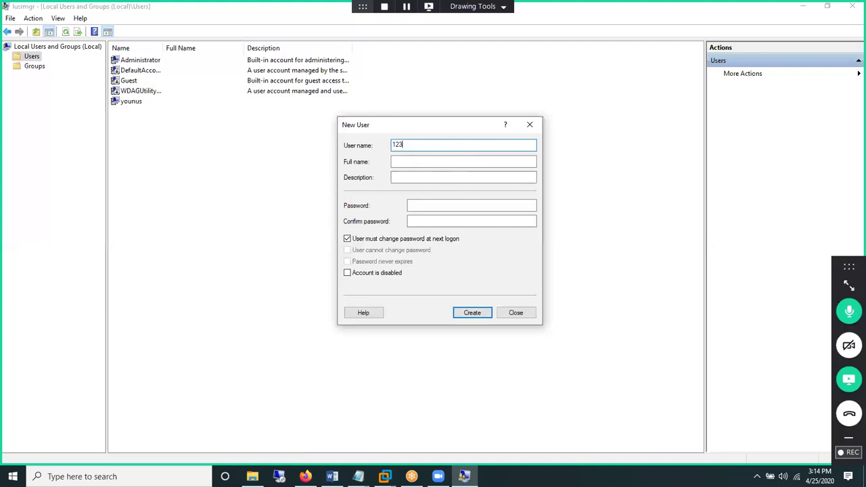
{"action": "type", "text": "4567890123"}
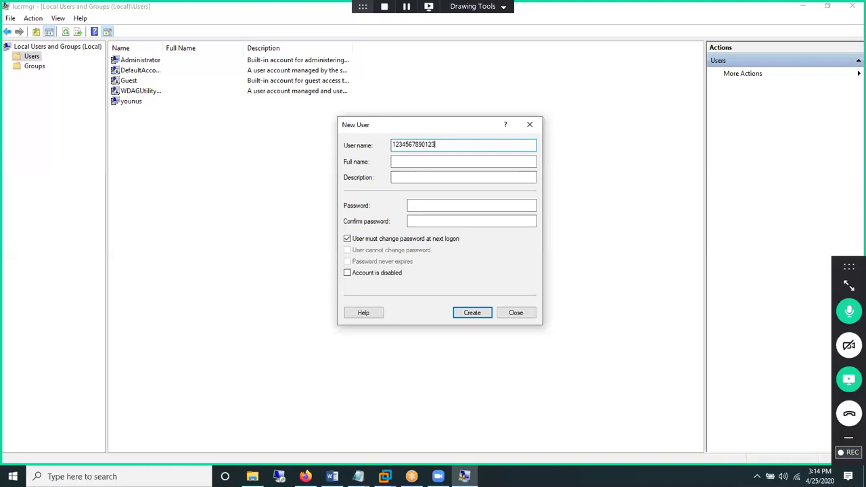
{"action": "type", "text": "4567"}
{"action": "type", "text": "890"}
{"action": "key", "text": "BackSpace"}
{"action": "key", "text": "BackSpace"}
{"action": "key", "text": "BackSpace"}
{"action": "key", "text": "BackSpace"}
{"action": "key", "text": "BackSpace"}
{"action": "key", "text": "BackSpace"}
{"action": "key", "text": "BackSpace"}
{"action": "key", "text": "BackSpace"}
{"action": "key", "text": "BackSpace"}
{"action": "key", "text": "BackSpace"}
{"action": "key", "text": "BackSpace"}
{"action": "key", "text": "BackSpace"}
{"action": "key", "text": "BackSpace"}
{"action": "key", "text": "BackSpace"}
{"action": "key", "text": "BackSpace"}
{"action": "key", "text": "BackSpace"}
{"action": "key", "text": "BackSpace"}
{"action": "key", "text": "BackSpace"}
{"action": "key", "text": "BackSpace"}
{"action": "key", "text": "BackSpace"}
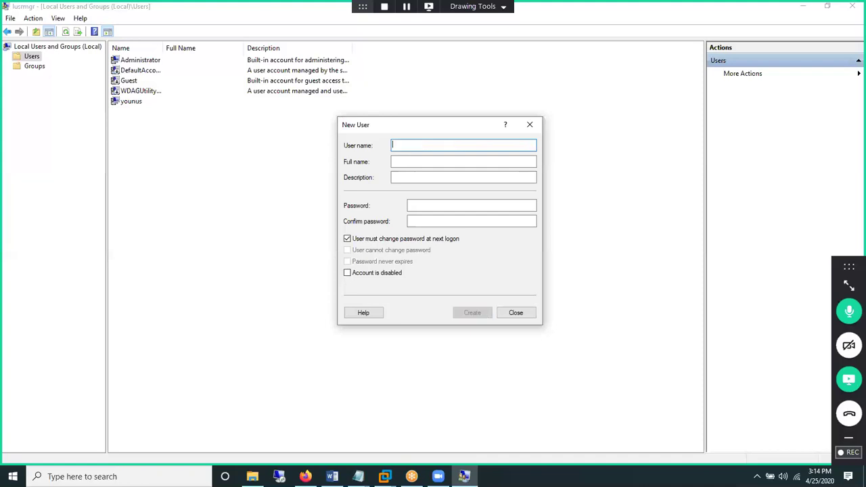
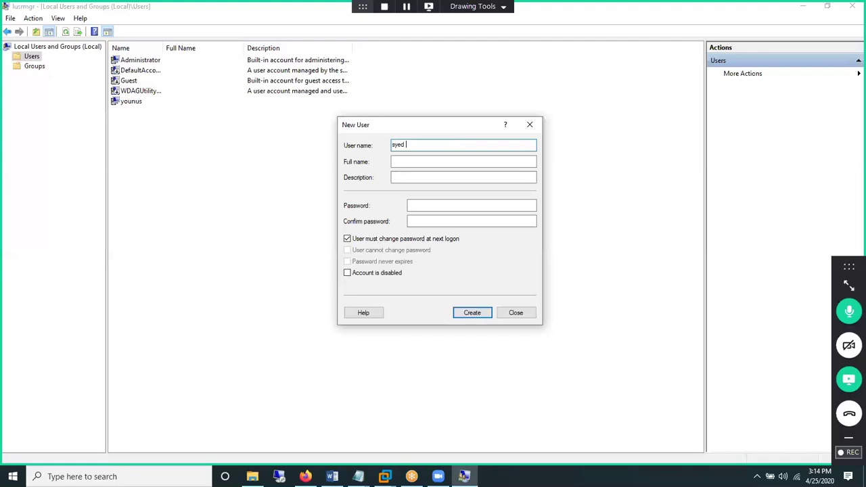
- Enter the new account's user name and the person's full name, correcting a typo
{"action": "left_click", "coordinate": [463, 161]}
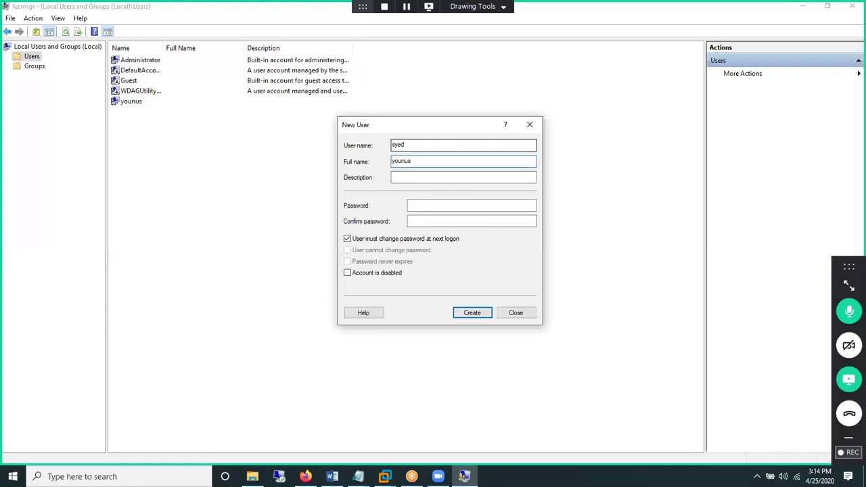
- Give the account the description 'trainer', ready for the password entry
{"action": "key", "text": "Tab"}
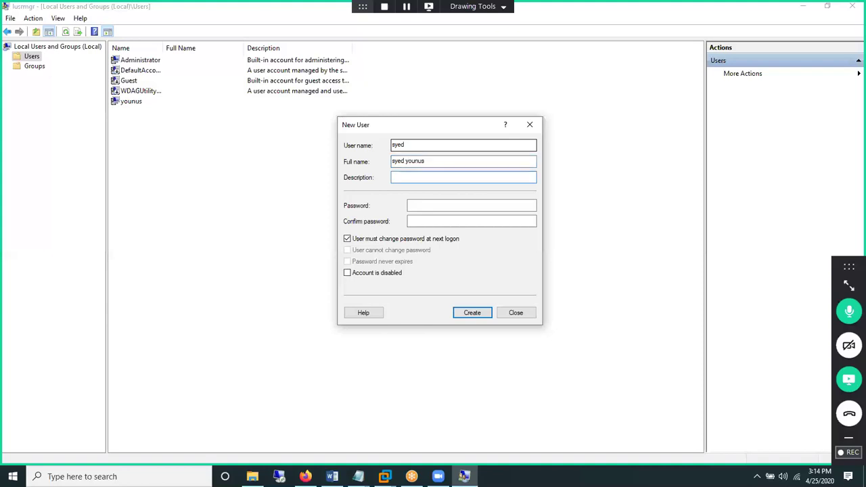
{"action": "type", "text": "trainer"}
{"action": "left_click", "coordinate": [417, 208]}
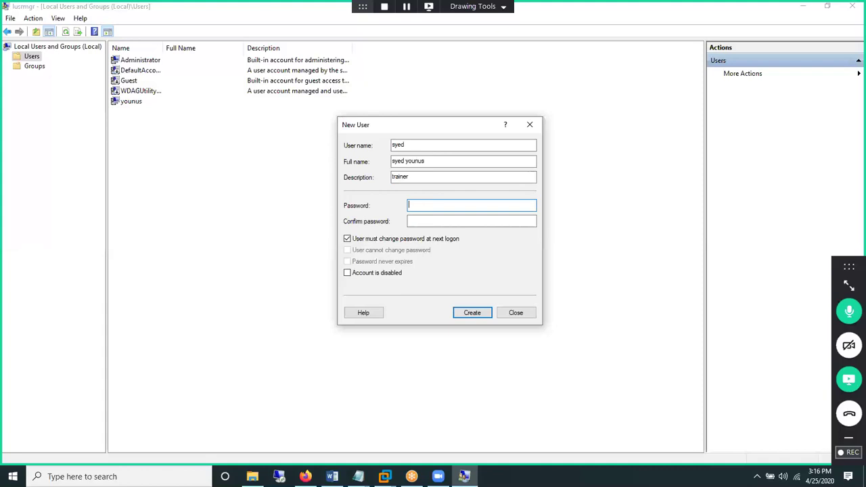
- Enter and confirm the account password, create the 'trainer' local user, and close the form
{"action": "type", "text": "123"}
{"action": "key", "text": "Tab"}
{"action": "type", "text": "123"}
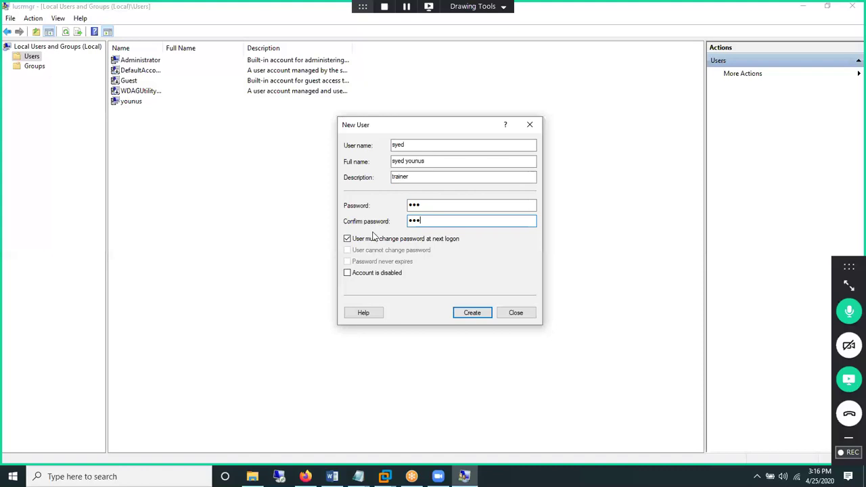
{"action": "left_click", "coordinate": [463, 316]}
{"action": "key", "text": "Escape"}
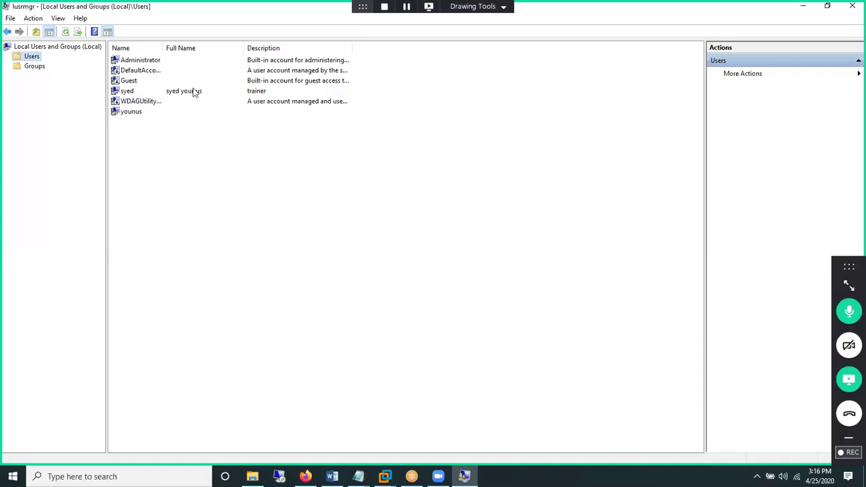
- Start Set Password on the new user, proceed past the warning, then cancel without changing it
{"action": "right_click", "coordinate": [261, 92]}
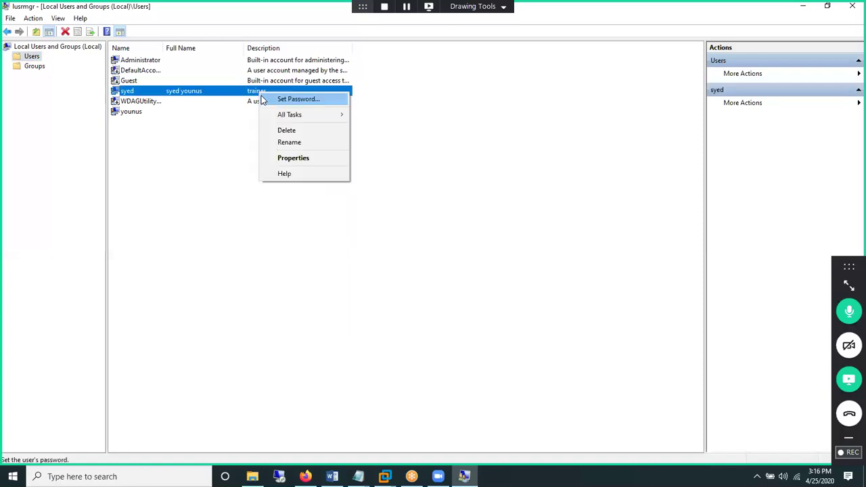
{"action": "left_click", "coordinate": [263, 99]}
{"action": "left_click", "coordinate": [378, 291]}
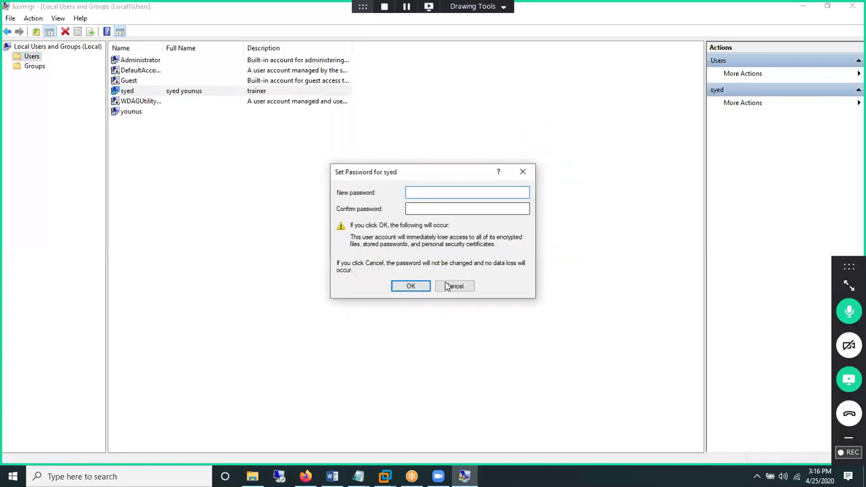
{"action": "left_click", "coordinate": [450, 285]}
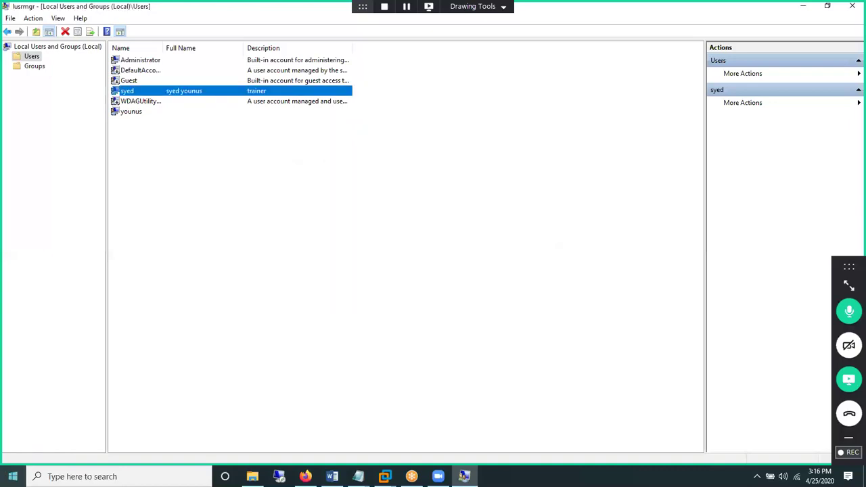
- Open and dismiss the Start menu, then minimize the Local Users and Groups console
{"action": "key", "text": "super"}
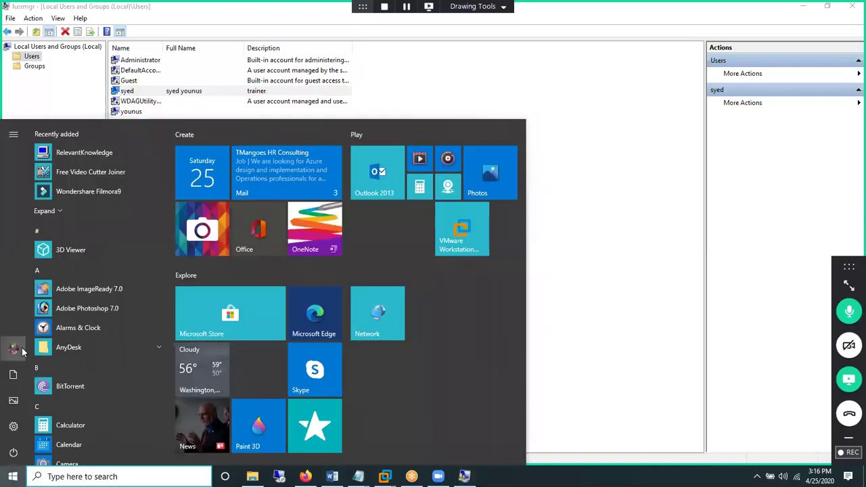
{"action": "left_click", "coordinate": [15, 349]}
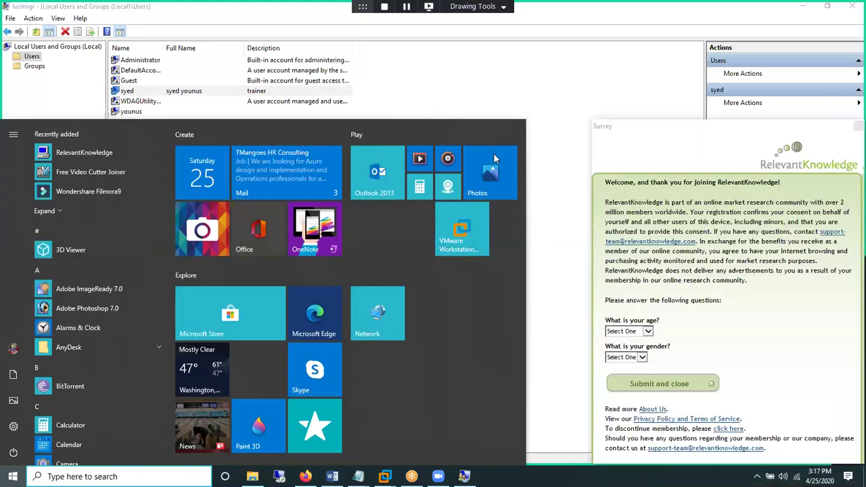
{"action": "left_click", "coordinate": [819, 19]}
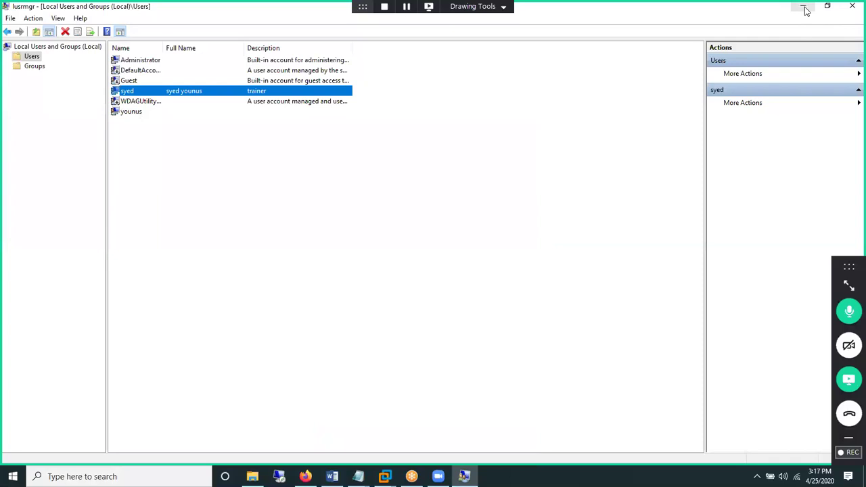
{"action": "left_click", "coordinate": [805, 11]}
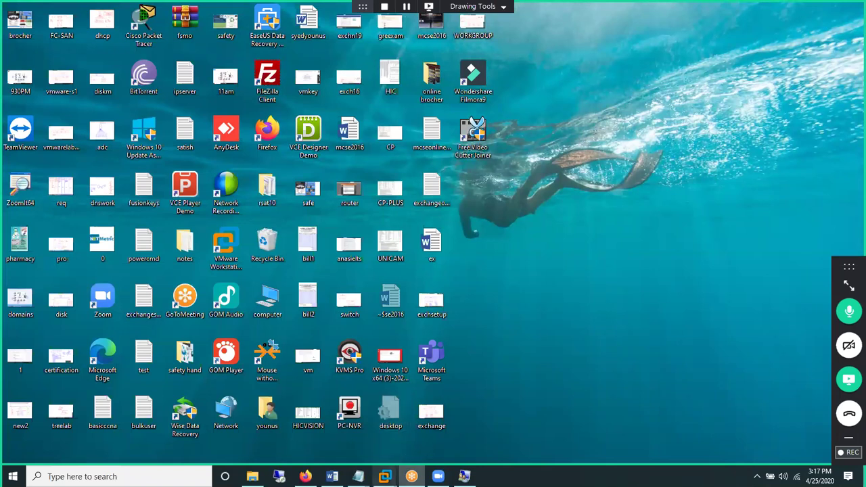
- In VMware Workstation, move the client1 tab after windows server 2016 and switch to that VM
{"action": "mouse_move", "coordinate": [385, 476]}
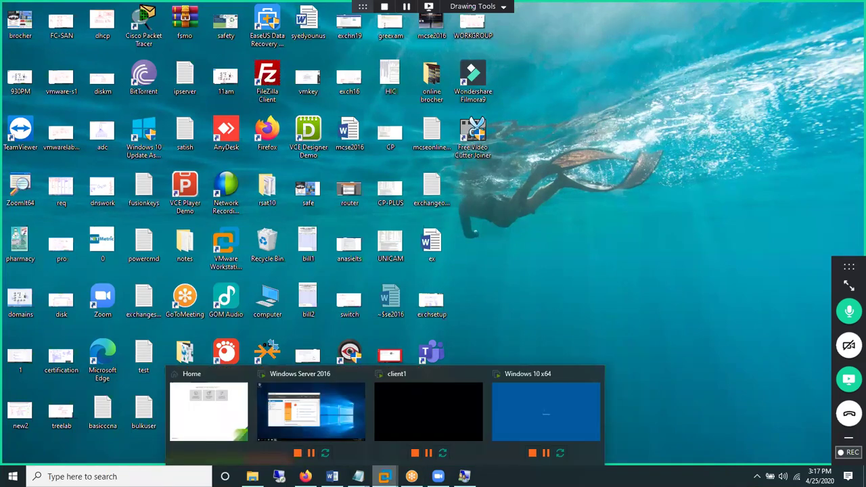
{"action": "left_click", "coordinate": [226, 441]}
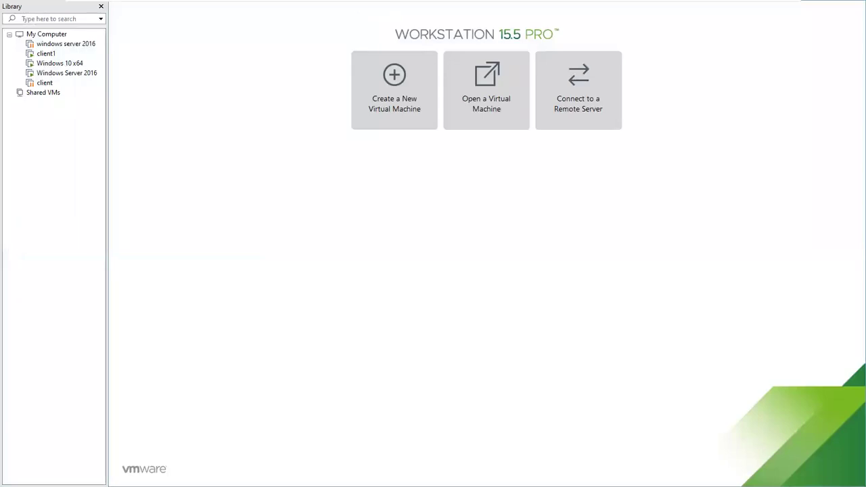
{"action": "mouse_move", "coordinate": [581, 6]}
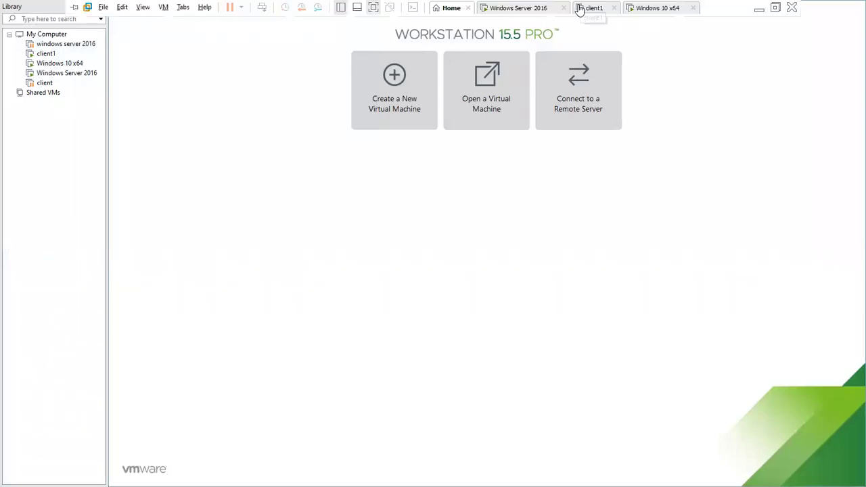
{"action": "left_click", "coordinate": [758, 9]}
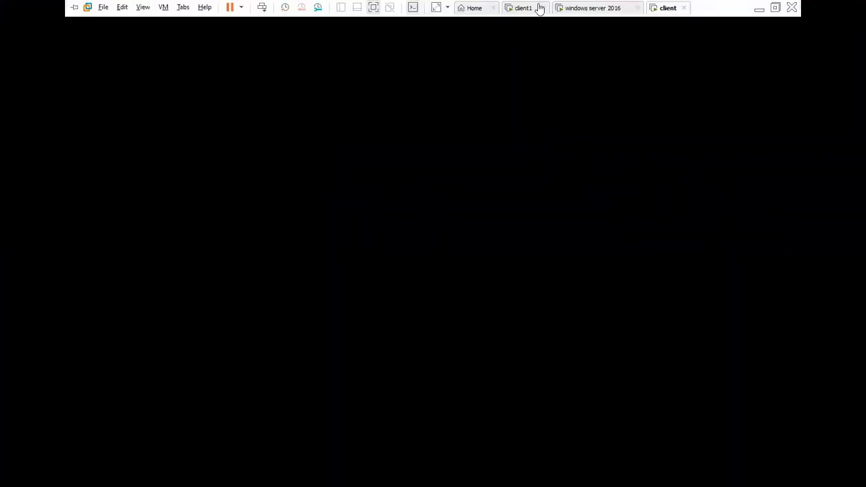
{"action": "mouse_move", "coordinate": [539, 8]}
{"action": "left_mouse_down"}
{"action": "mouse_move", "coordinate": [599, 8]}
{"action": "mouse_move", "coordinate": [553, 9]}
{"action": "left_mouse_up"}
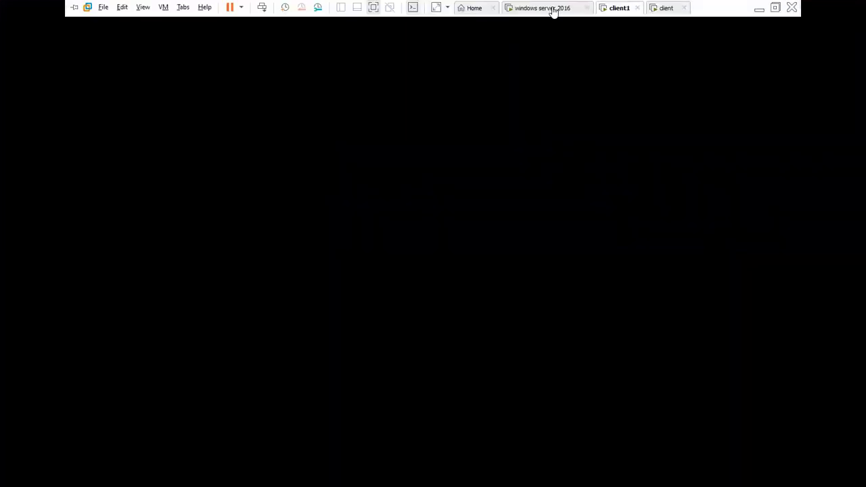
{"action": "left_click", "coordinate": [547, 8]}
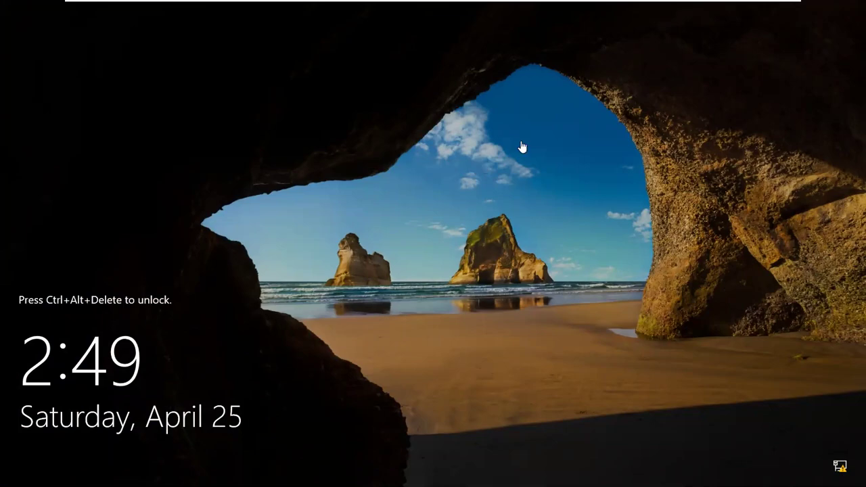
- Sign in to the windows server 2016 VM as the ONLINEMCSE Administrator using Ctrl+Alt+Del
{"action": "key", "text": "ctrl+alt+Delete"}
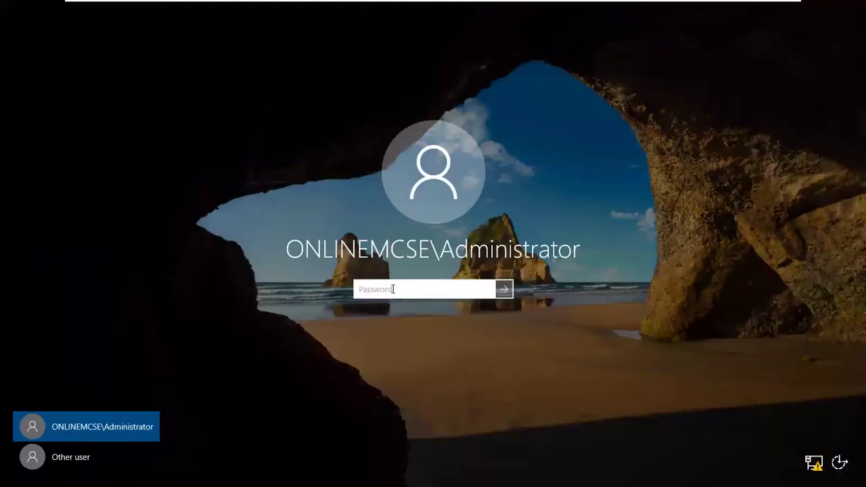
{"action": "type", "text": "•••••••"}
{"action": "key", "text": "Return"}
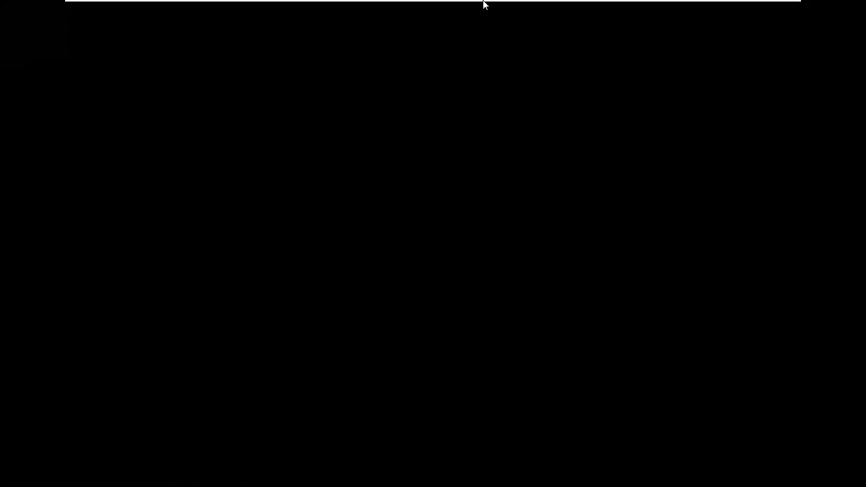
{"action": "mouse_move", "coordinate": [482, 8]}
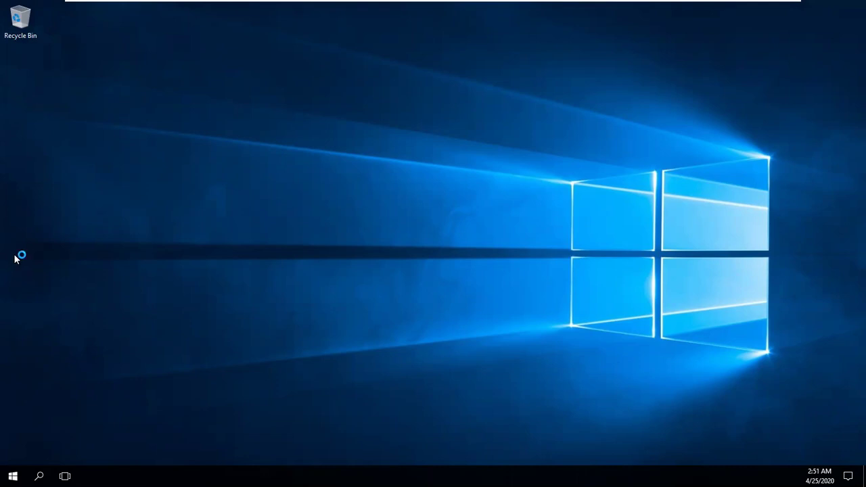
- Review the System page, marking the Windows Server 2016 edition, onlinemcse.com domain and computer name dc1
{"action": "key", "text": "super+x"}
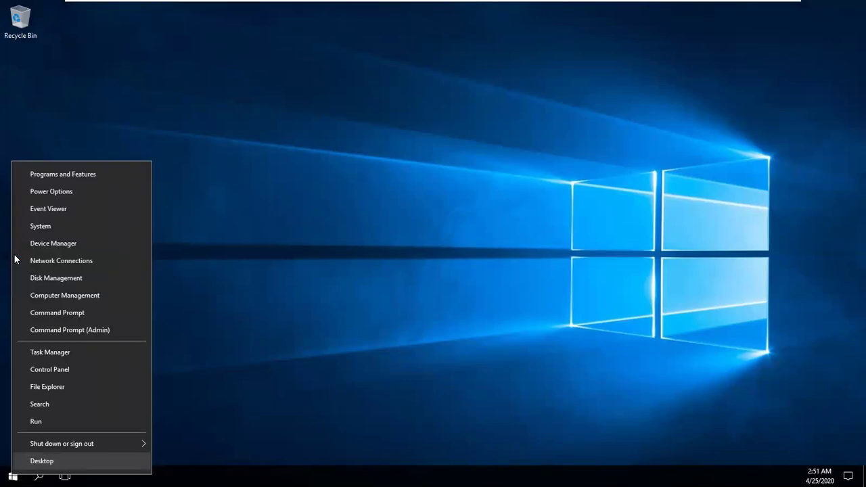
{"action": "key", "text": "Escape"}
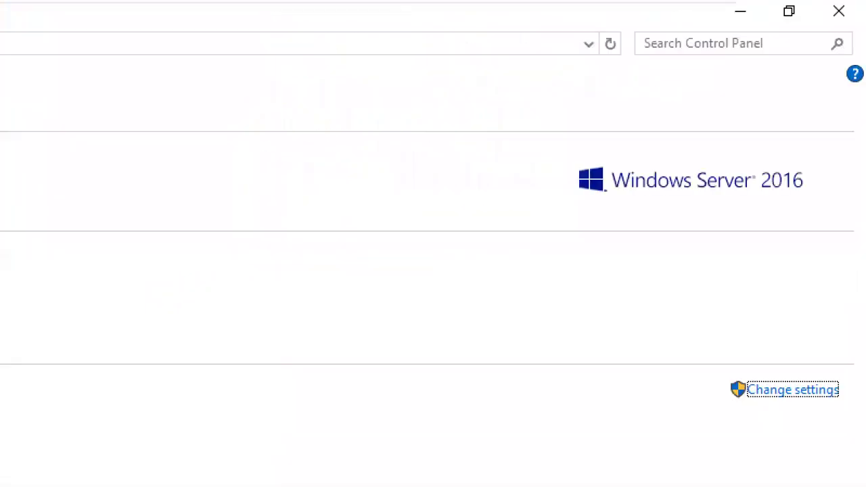
{"action": "left_click_drag", "start_coordinate": [657, 214], "coordinate": [712, 205]}
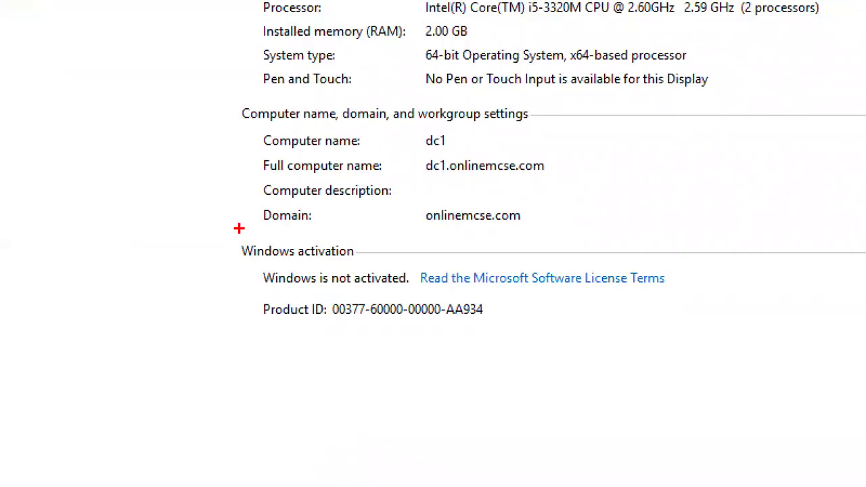
{"action": "left_click_drag", "start_coordinate": [258, 224], "coordinate": [287, 224]}
{"action": "left_click_drag", "start_coordinate": [210, 211], "coordinate": [230, 204]}
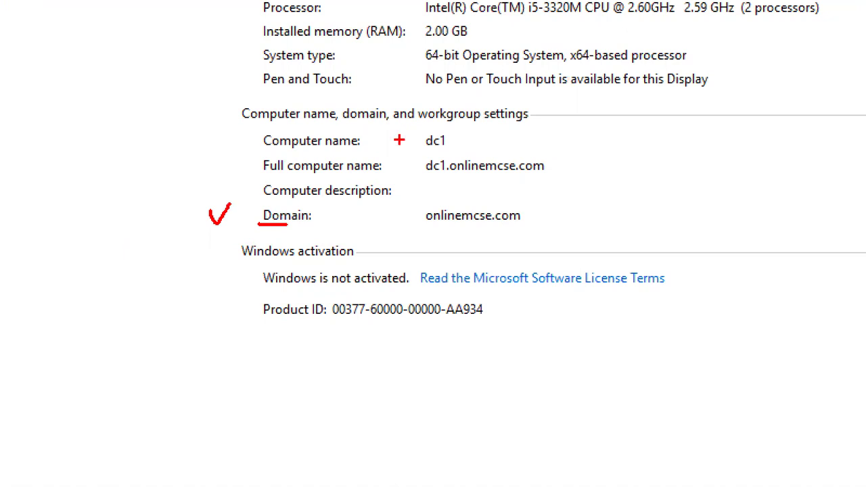
{"action": "left_click_drag", "start_coordinate": [400, 140], "coordinate": [470, 99]}
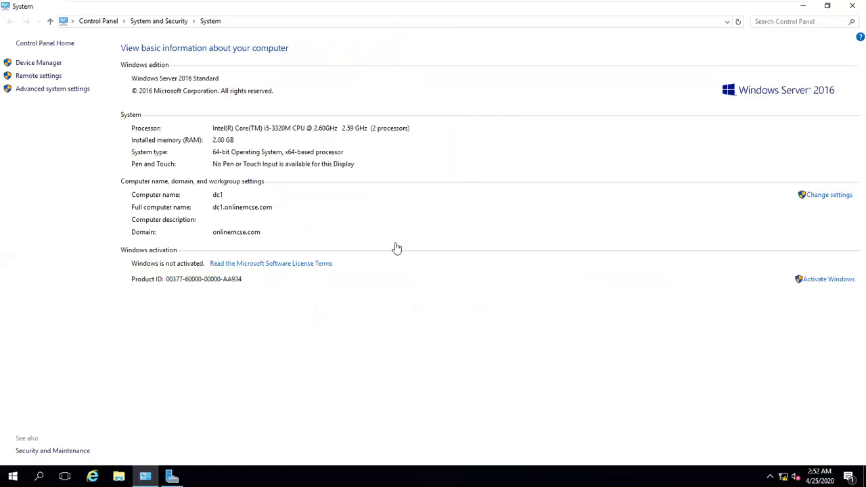
- Look at the computer name settings, back out of renaming the domain controller, and close System
{"action": "left_click", "coordinate": [827, 197]}
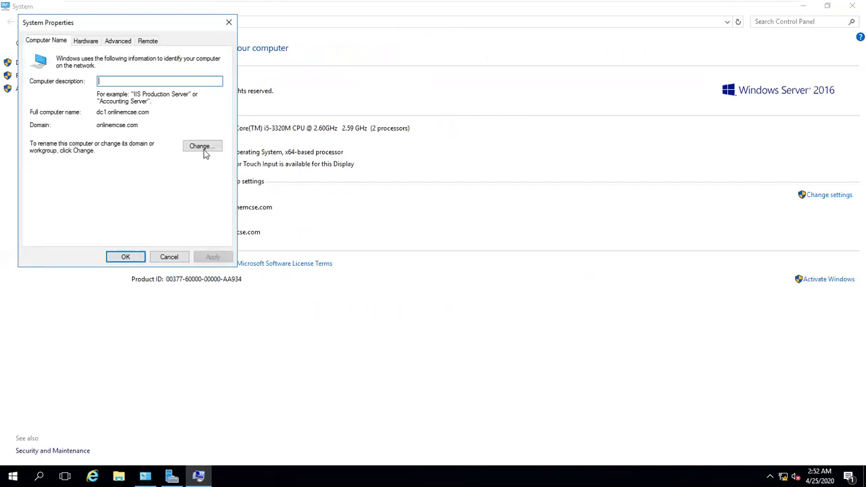
{"action": "left_click", "coordinate": [203, 149]}
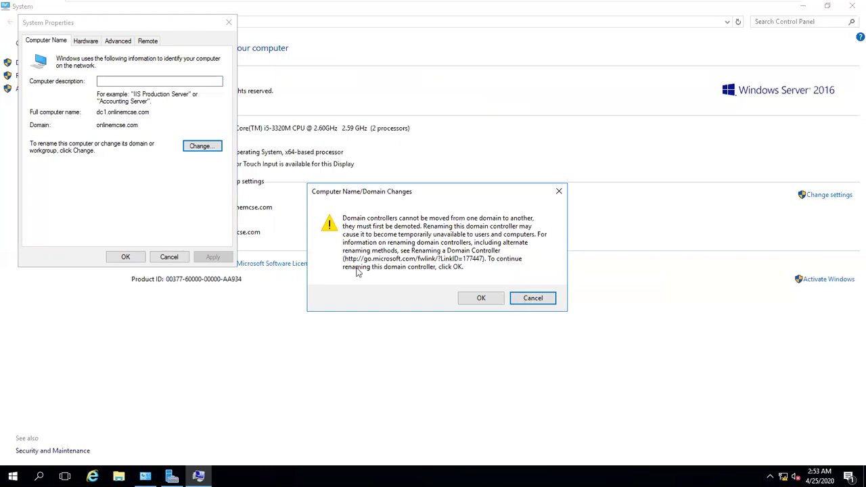
{"action": "key", "text": "Escape"}
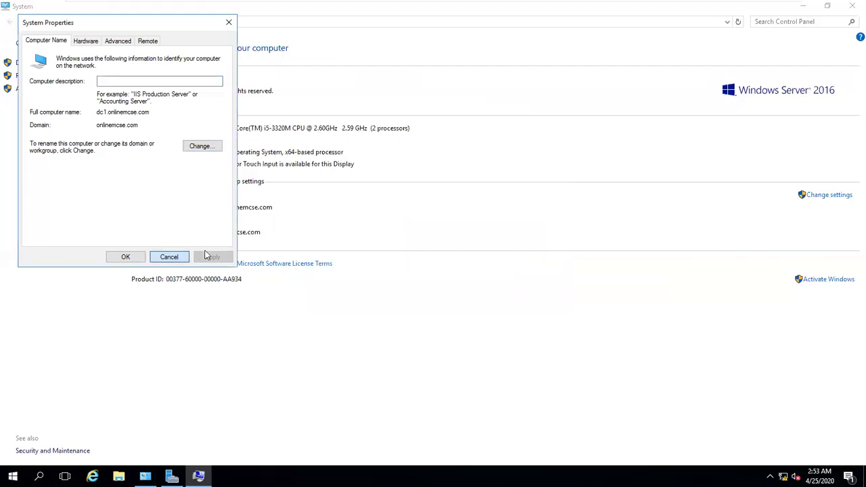
{"action": "left_click", "coordinate": [110, 251]}
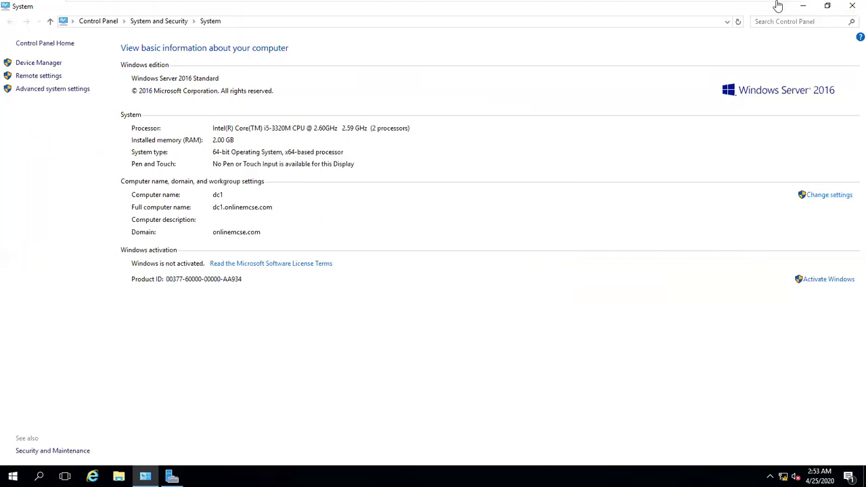
{"action": "left_click", "coordinate": [852, 8]}
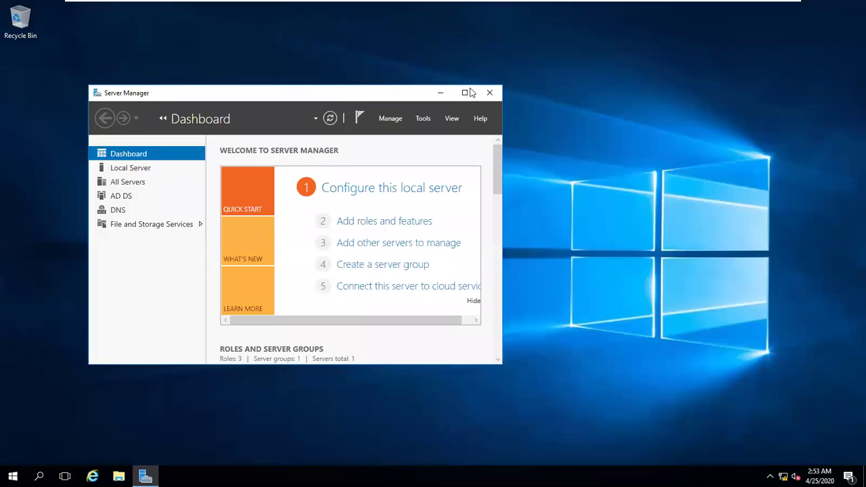
- Maximize Server Manager and show its Tools list
{"action": "left_click", "coordinate": [469, 93]}
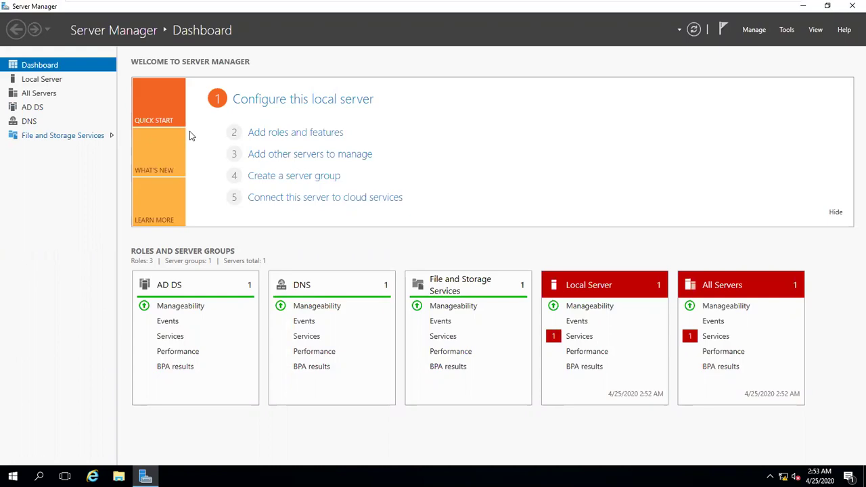
{"action": "left_click", "coordinate": [787, 31]}
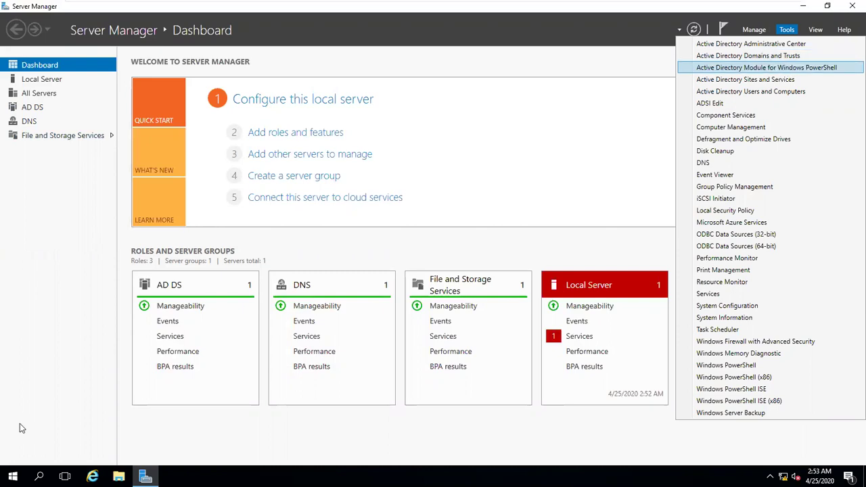
- Expand the Windows Administrative Tools folder in the Start menu
{"action": "left_click", "coordinate": [13, 476]}
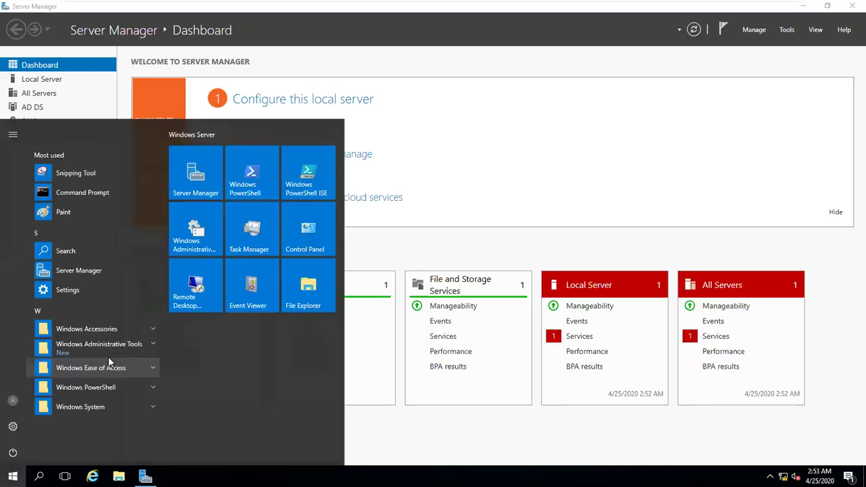
{"action": "left_click", "coordinate": [114, 347]}
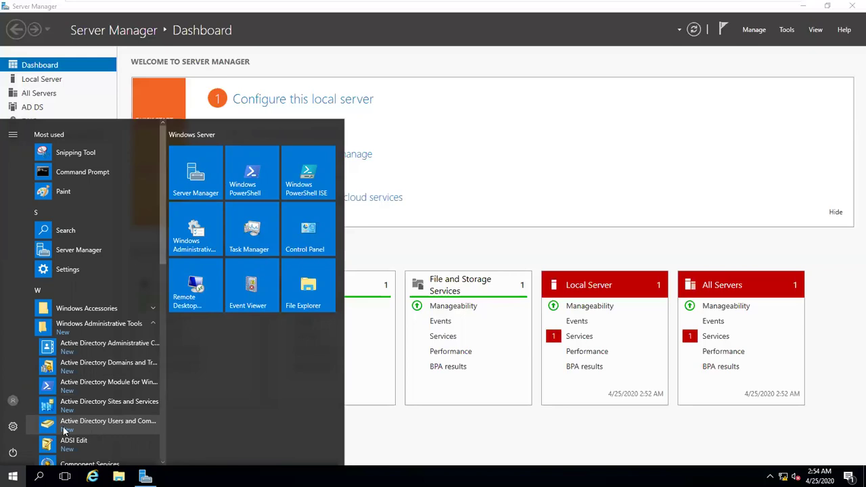
- Launch Active Directory Users and Computers and maximize it with Win+Up
{"action": "left_click", "coordinate": [108, 421]}
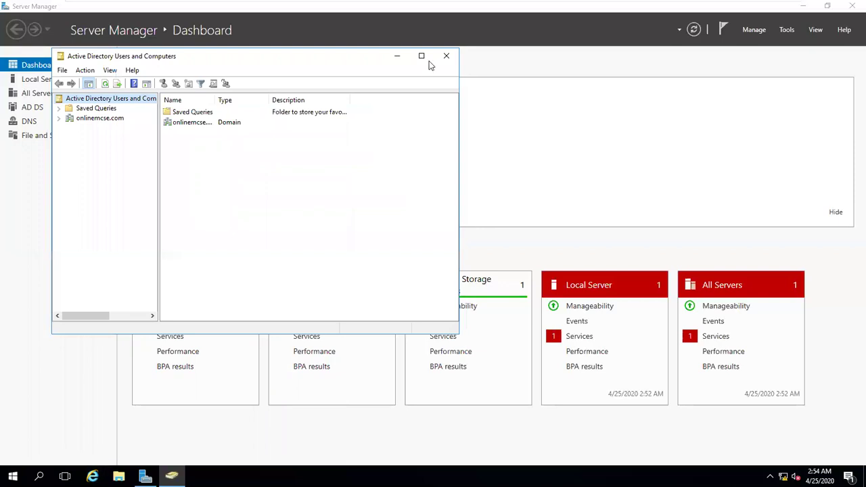
{"action": "key", "text": "super+Up"}
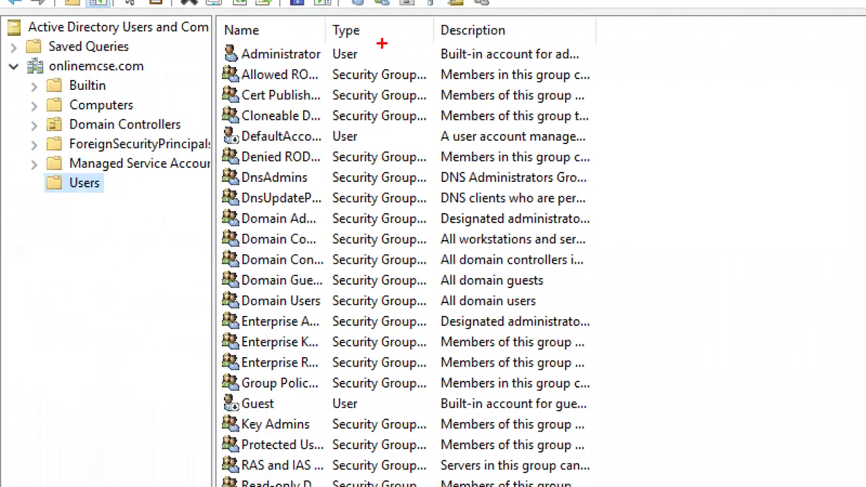
- Start a new user in the onlinemcse.com Users container via New > User
{"action": "left_click_drag", "start_coordinate": [411, 54], "coordinate": [438, 53]}
{"action": "left_click_drag", "start_coordinate": [371, 406], "coordinate": [415, 407]}
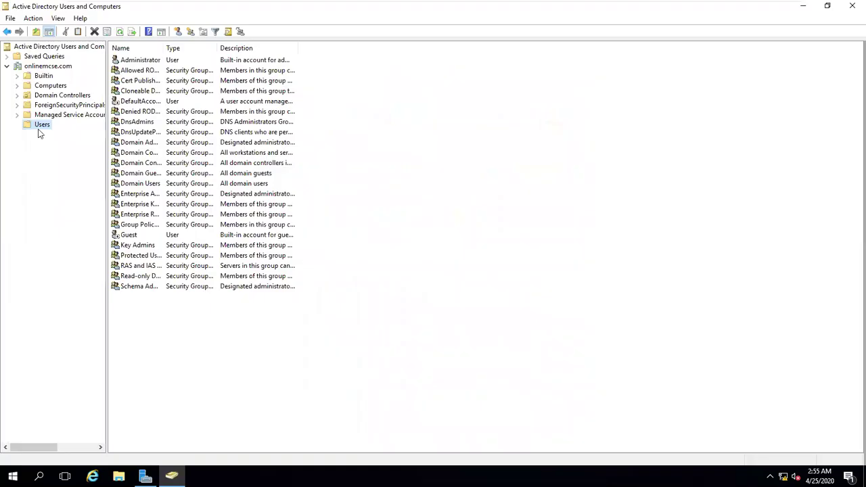
{"action": "right_click", "coordinate": [44, 127]}
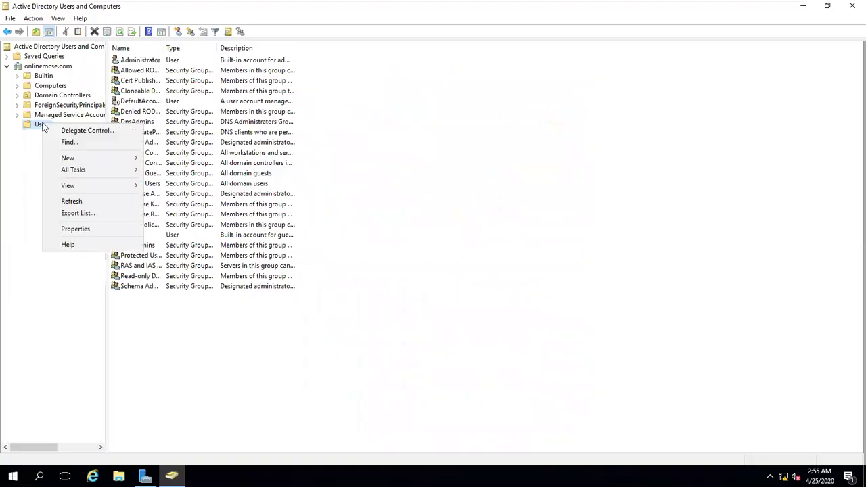
{"action": "mouse_move", "coordinate": [95, 158]}
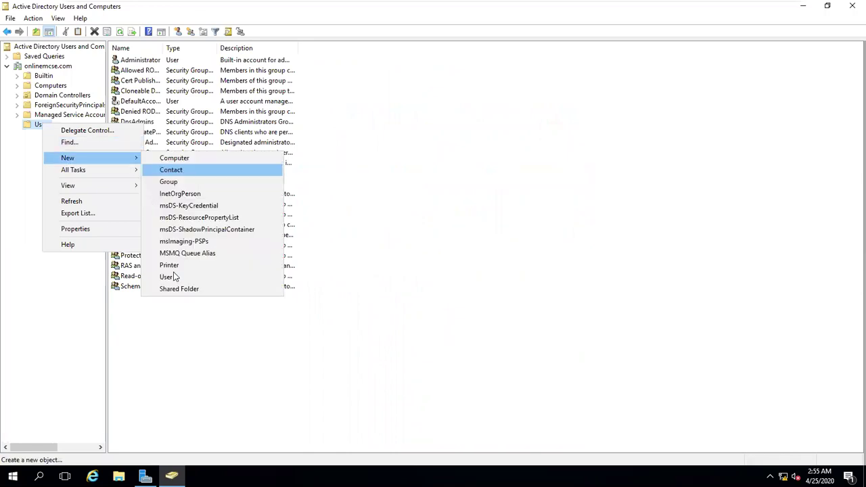
{"action": "left_click", "coordinate": [173, 277]}
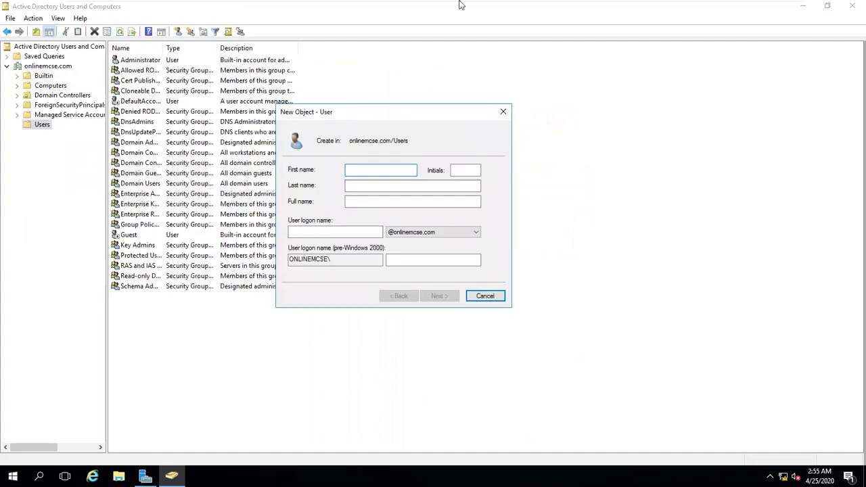
- Minimise the VMware session, leaving the blank new-user form, to show the host desktop
{"action": "mouse_move", "coordinate": [460, 4]}
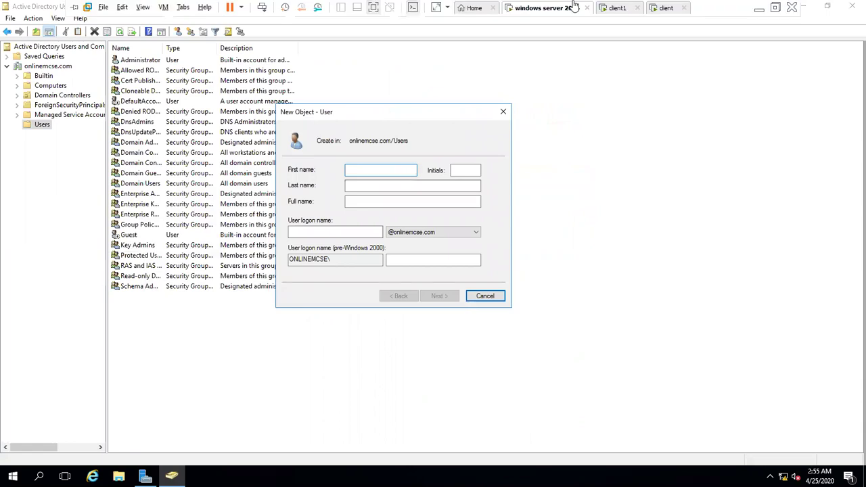
{"action": "left_click", "coordinate": [758, 8]}
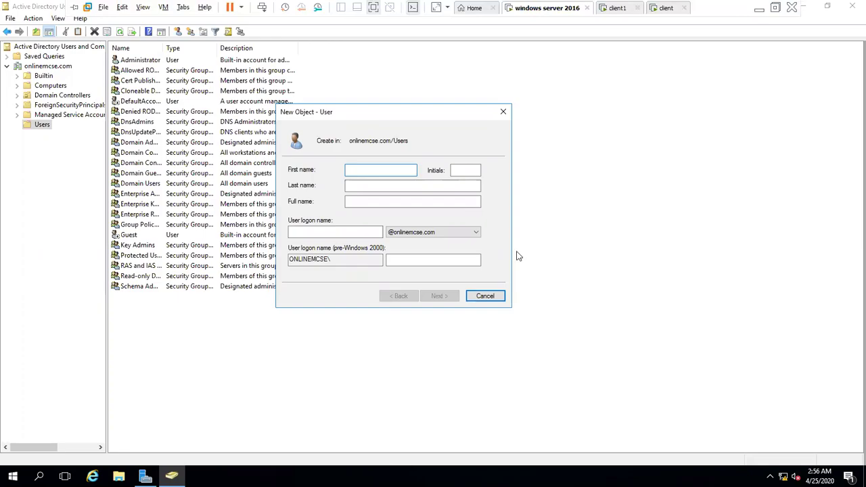
{"action": "key", "text": "super+d"}
- Bring up the useraccount.txt notes in Notepad and scroll to the user requirements
{"action": "left_click", "coordinate": [358, 477]}
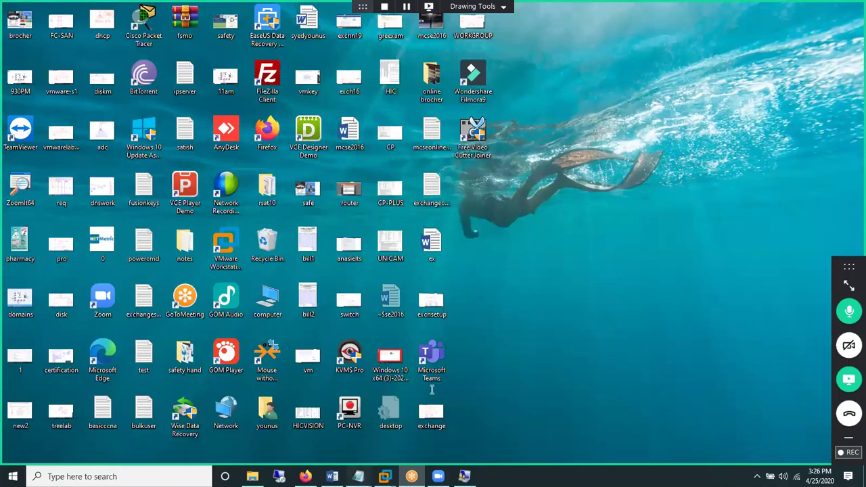
{"action": "left_click", "coordinate": [477, 430]}
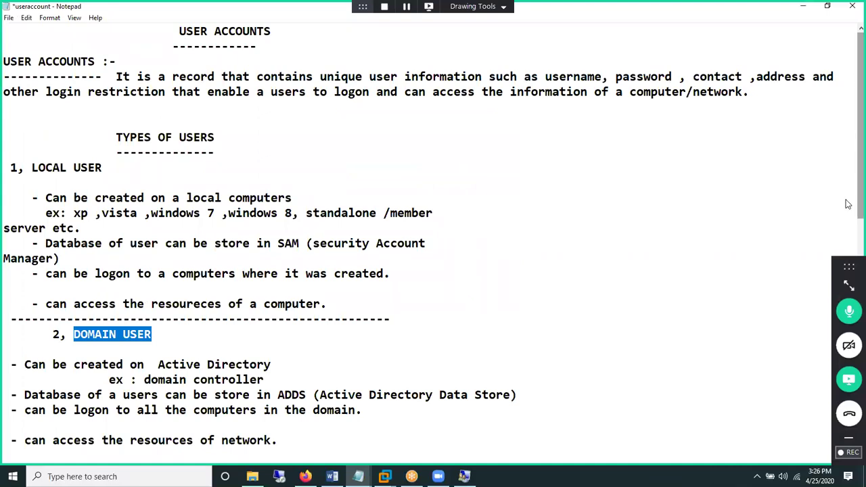
{"action": "scroll", "coordinate": [845, 216], "scroll_direction": "down", "scroll_amount": 5}
{"action": "scroll", "coordinate": [841, 231], "scroll_direction": "down", "scroll_amount": 2}
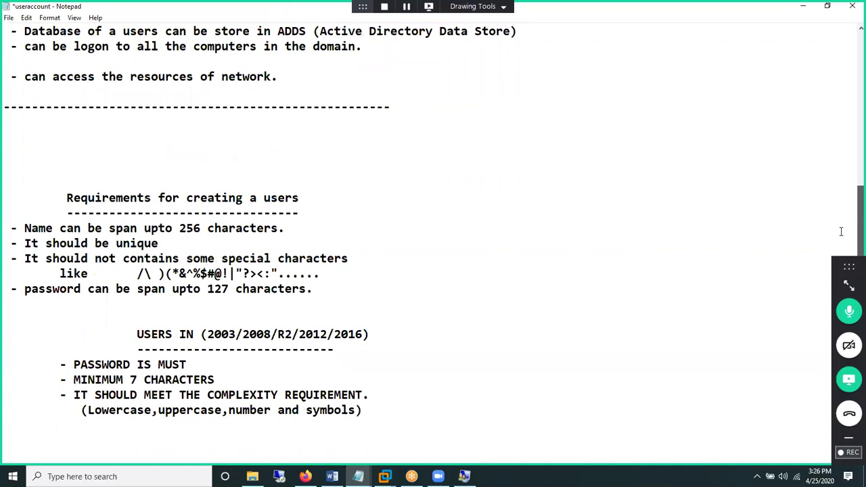
{"action": "scroll", "coordinate": [842, 232], "scroll_direction": "down", "scroll_amount": 1}
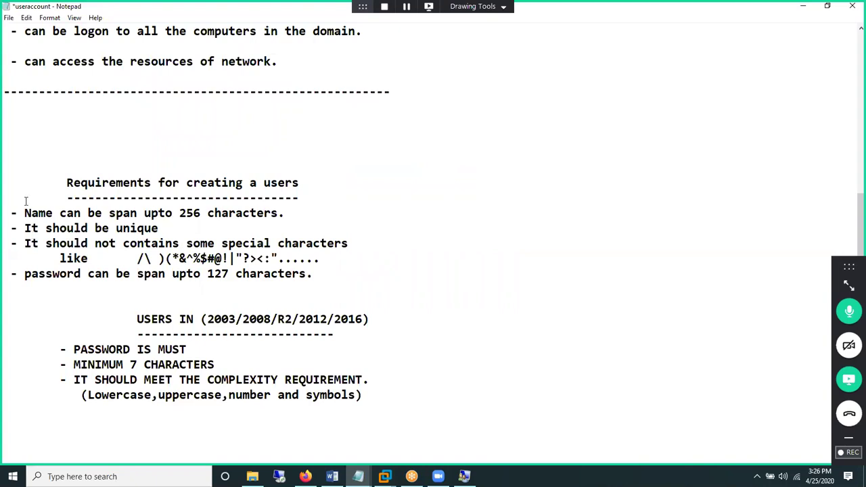
- Highlight the name-length requirement line, then return to the New Object – User dialog
{"action": "left_click_drag", "start_coordinate": [25, 213], "coordinate": [50, 212]}
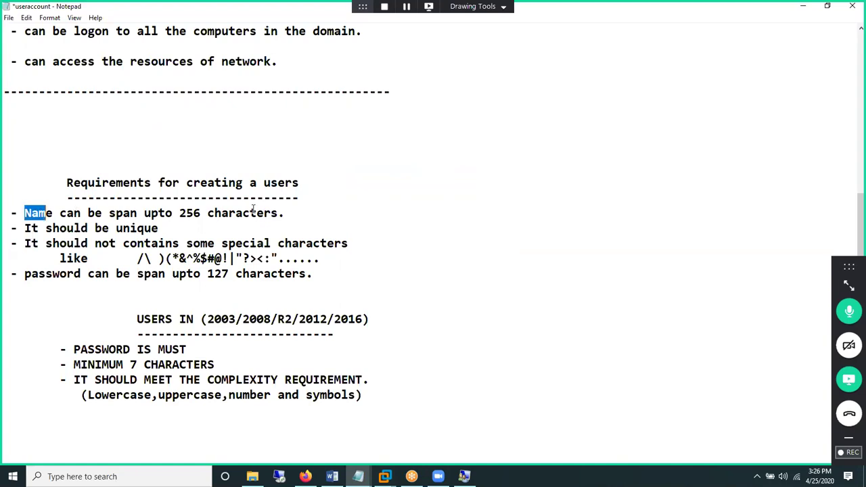
{"action": "left_click", "coordinate": [296, 207], "text": "shift"}
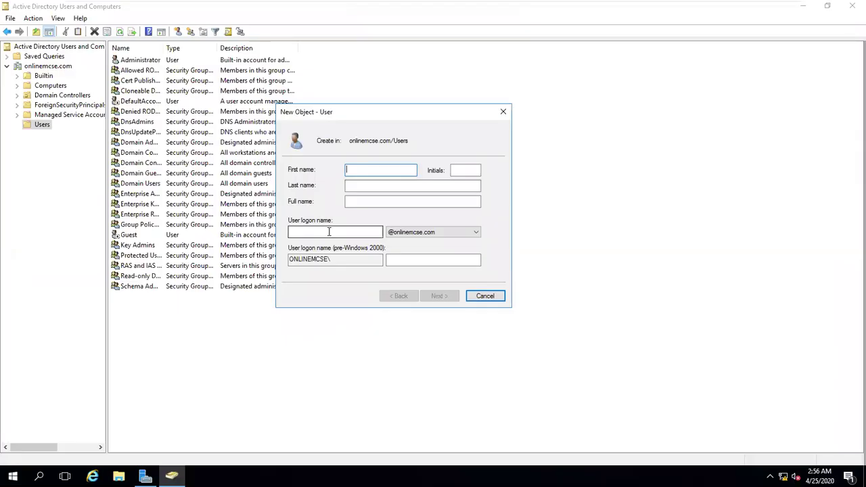
{"action": "left_click", "coordinate": [329, 232]}
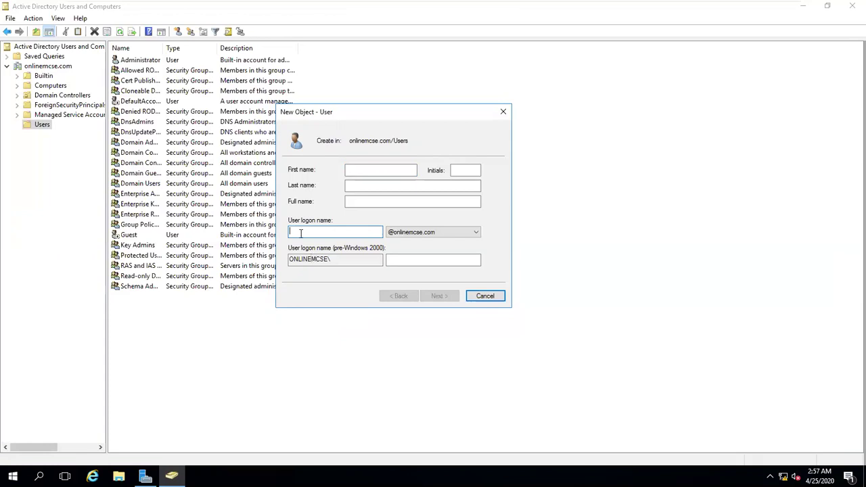
- Enter the new user's first name and last name
{"action": "left_click", "coordinate": [371, 170]}
{"action": "key", "text": "Tab"}
{"action": "key", "text": "Tab"}
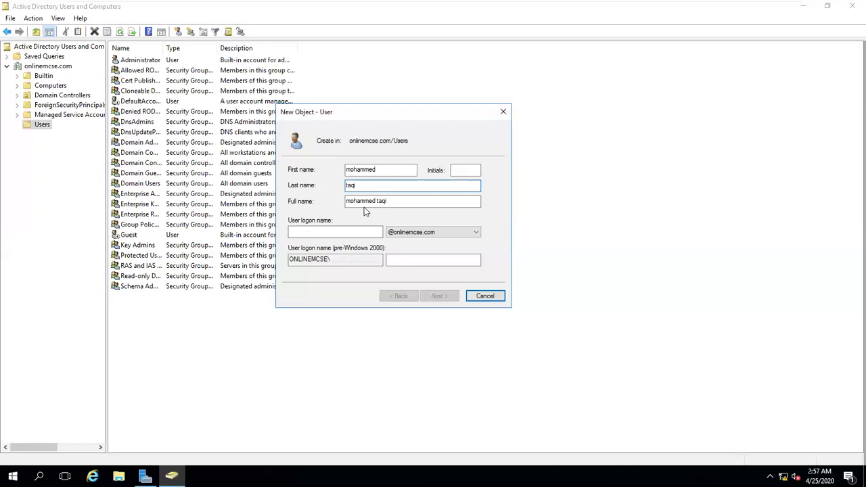
- Fill in the user logon name and advance to the password page
{"action": "left_click", "coordinate": [349, 234]}
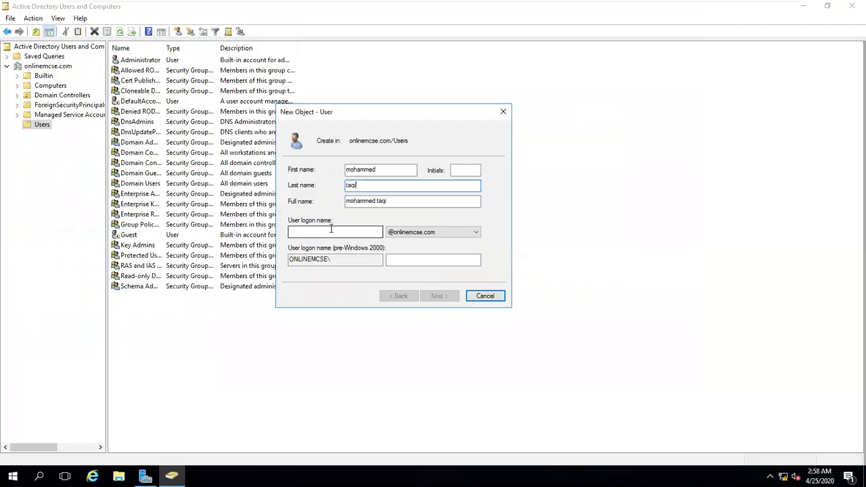
{"action": "left_click", "coordinate": [331, 230]}
{"action": "type", "text": "moha"}
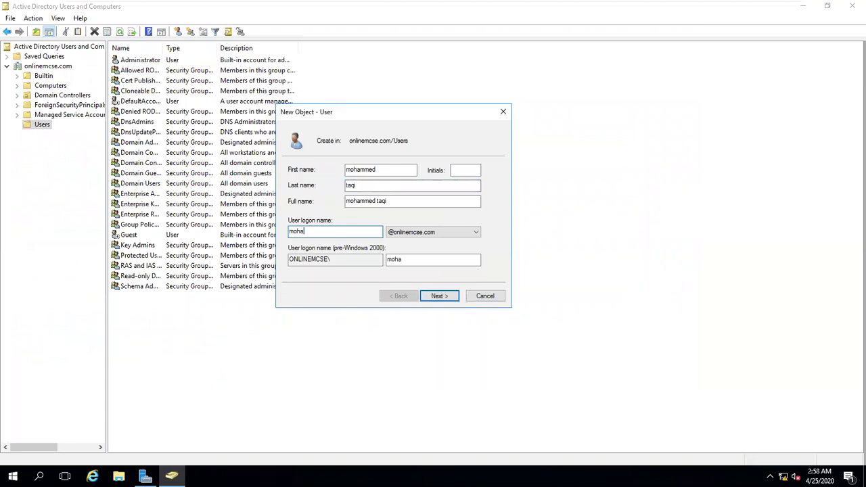
{"action": "type", "text": "mmed"}
{"action": "key", "text": "Return"}
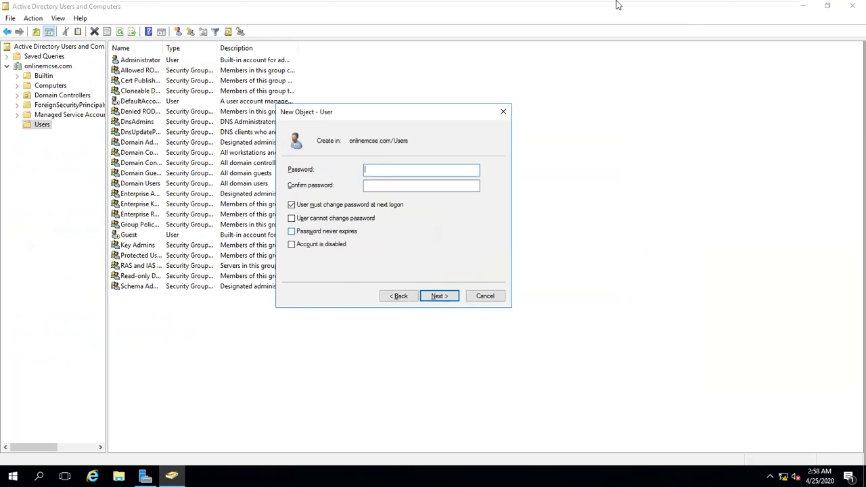
- Highlight the 'PASSWORD IS MUST' rule in the useraccount notes
{"action": "mouse_move", "coordinate": [748, 28]}
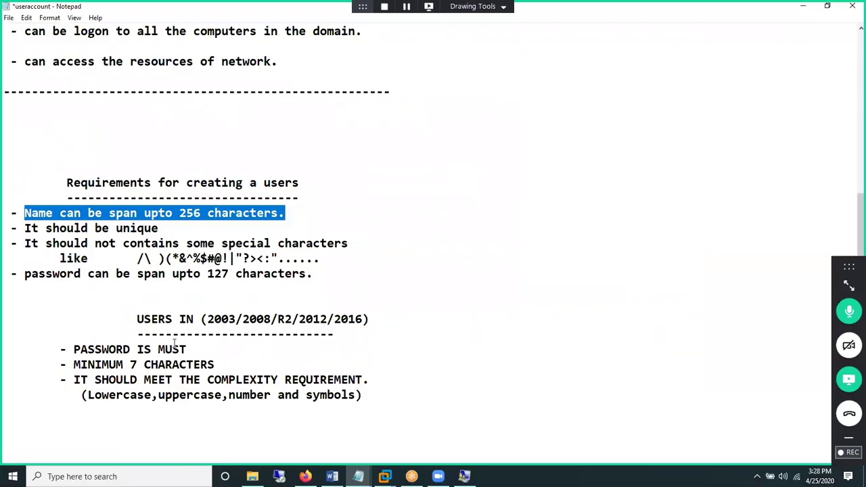
{"action": "left_click_drag", "start_coordinate": [166, 349], "coordinate": [73, 349]}
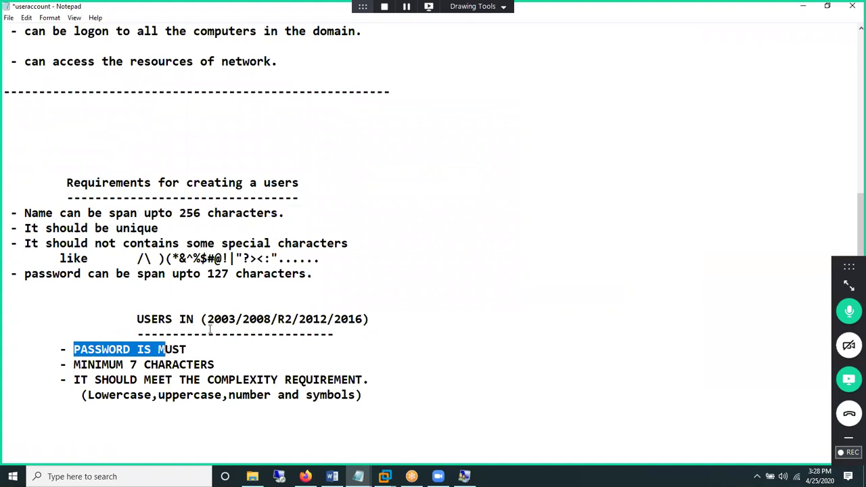
{"action": "left_click_drag", "start_coordinate": [166, 350], "coordinate": [190, 343]}
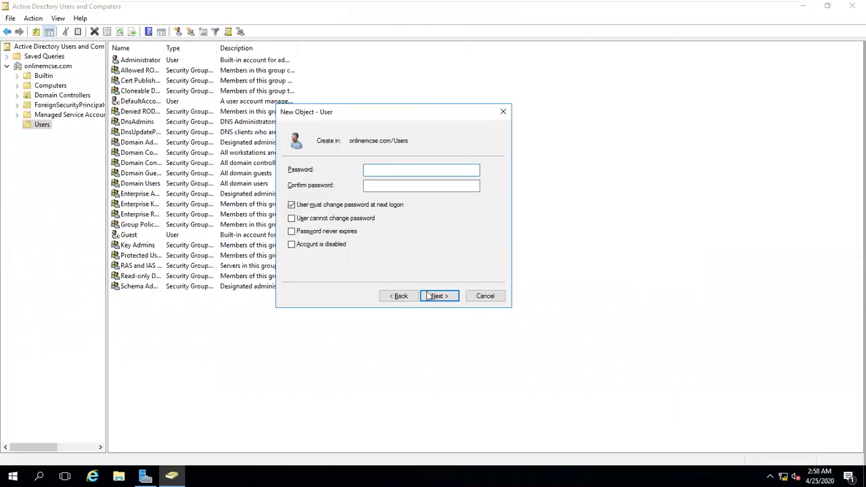
- Try finishing the user without a password, dismiss the error, and step back to the name page
{"action": "left_click", "coordinate": [427, 296]}
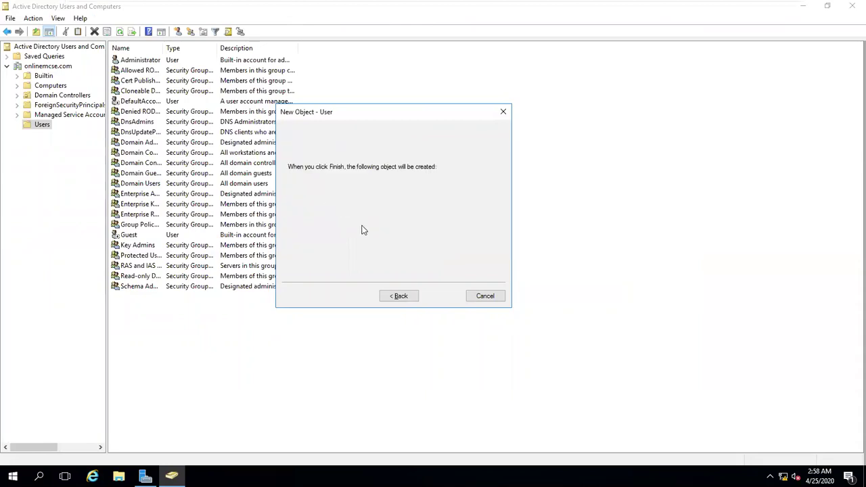
{"action": "left_click", "coordinate": [438, 296]}
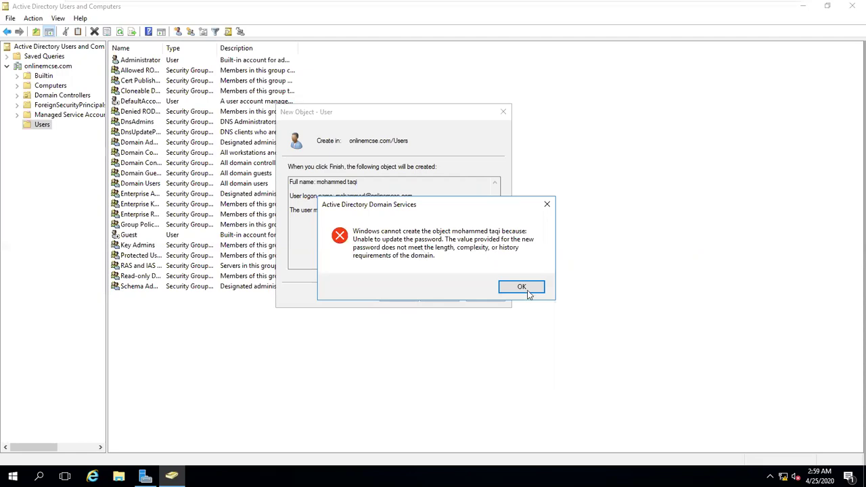
{"action": "key", "text": "Return"}
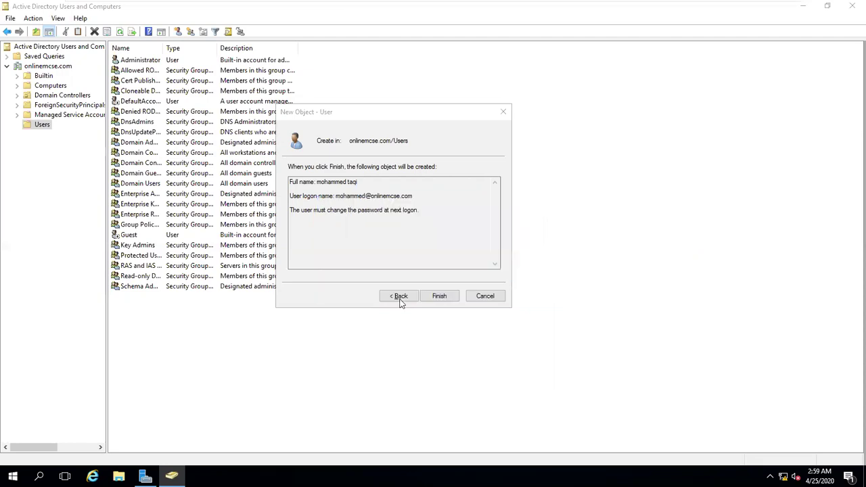
{"action": "left_click", "coordinate": [400, 299]}
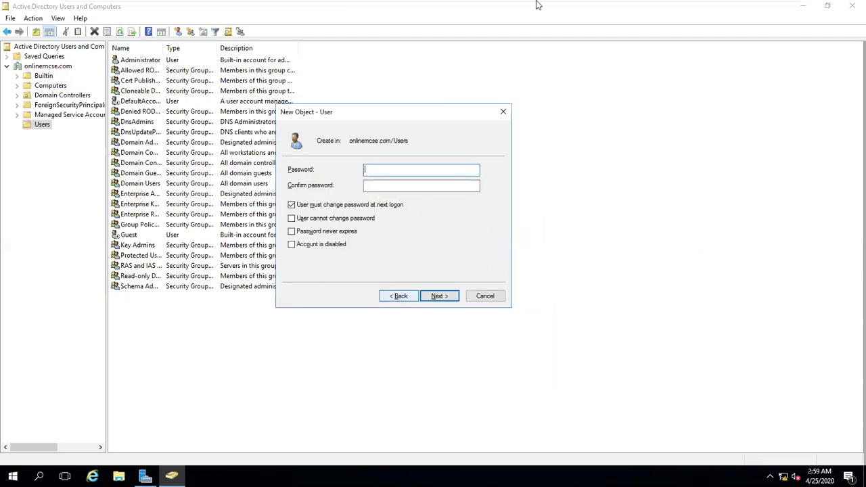
{"action": "left_click", "coordinate": [397, 297]}
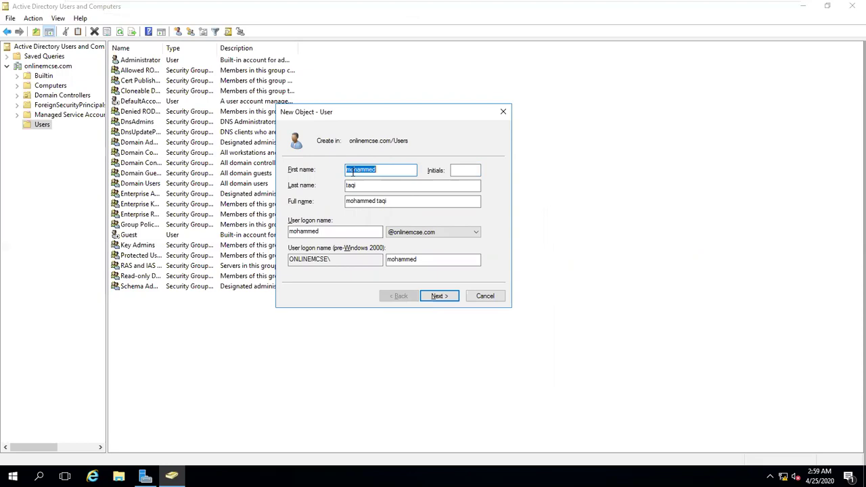
- Append an @ to the end of the user logon name
{"action": "left_click", "coordinate": [333, 232]}
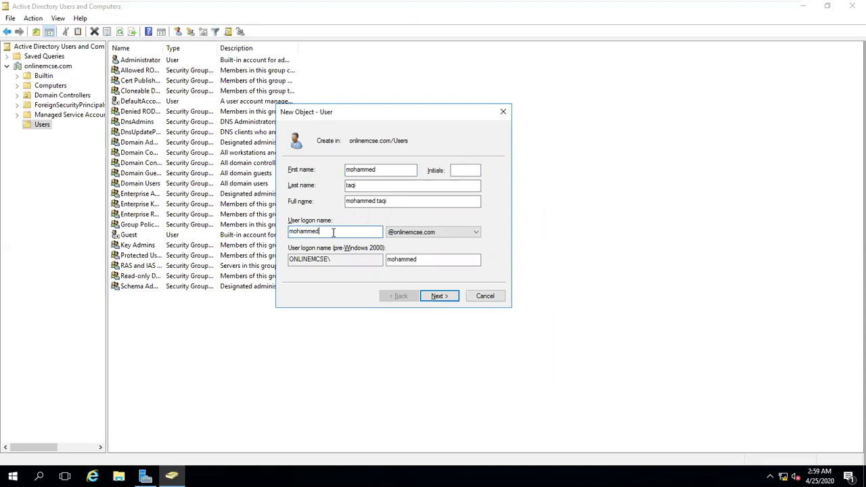
{"action": "type", "text": "@"}
{"action": "mouse_move", "coordinate": [543, 5]}
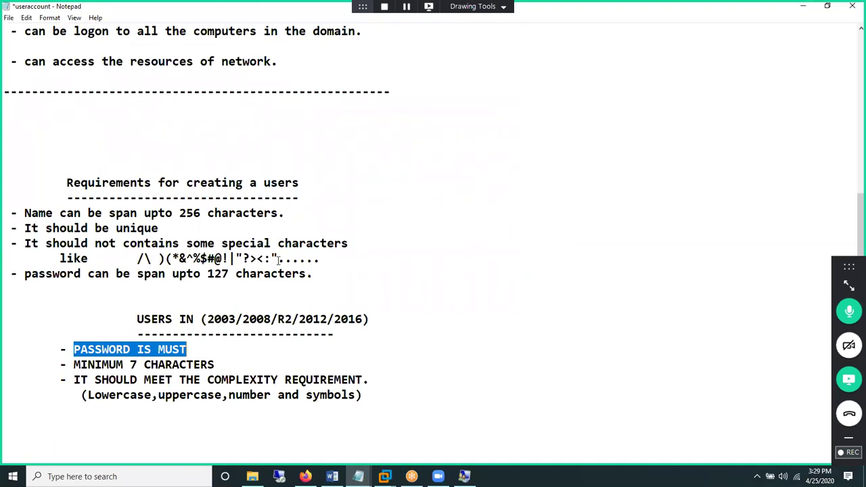
- Highlight the disallowed special characters, the 7-character minimum and the 127-character password limit
{"action": "left_click_drag", "start_coordinate": [274, 259], "coordinate": [137, 259]}
{"action": "left_click_drag", "start_coordinate": [285, 260], "coordinate": [285, 261]}
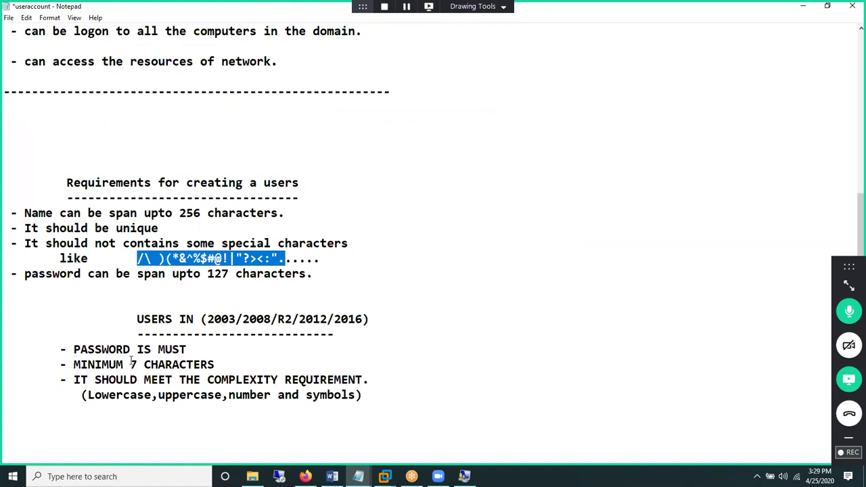
{"action": "left_click_drag", "start_coordinate": [130, 364], "coordinate": [151, 364]}
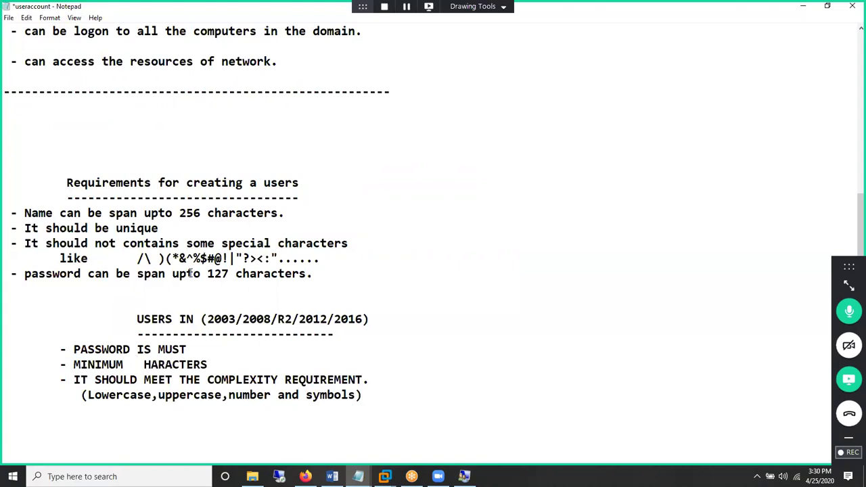
{"action": "left_click_drag", "start_coordinate": [194, 273], "coordinate": [238, 273]}
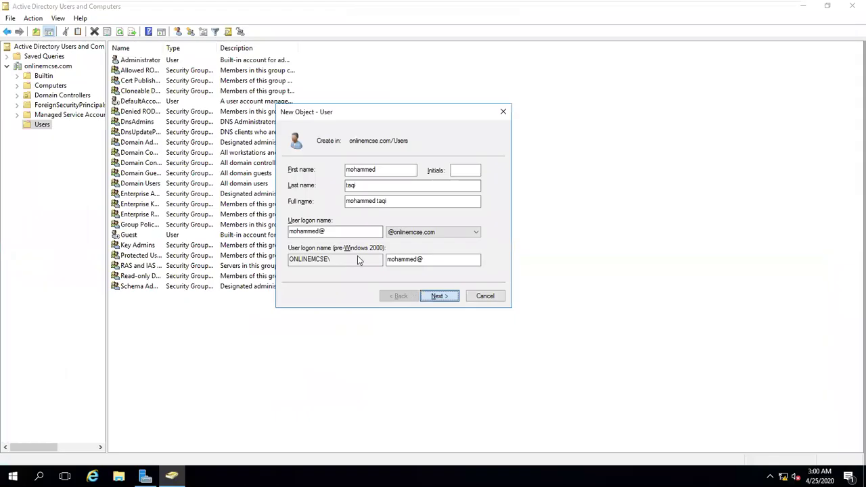
- Decline the illegal-character warning, delete the @ from the logon name, and continue to the password page
{"action": "key", "text": "Return"}
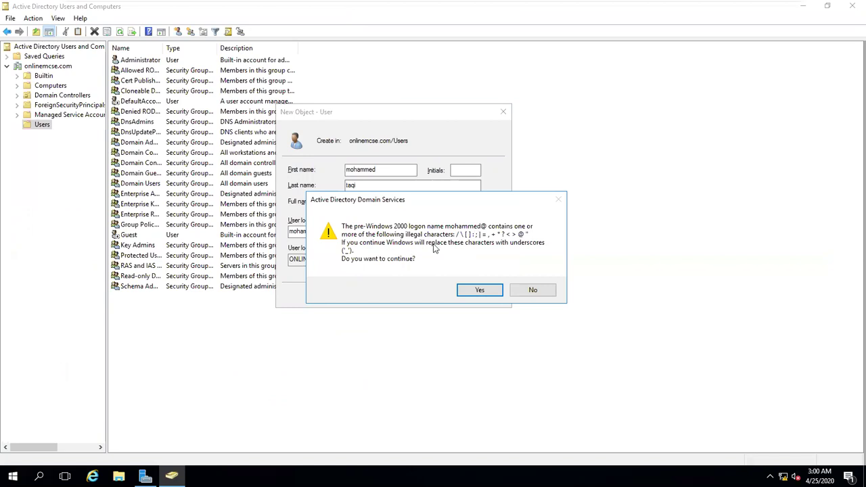
{"action": "left_click", "coordinate": [526, 290]}
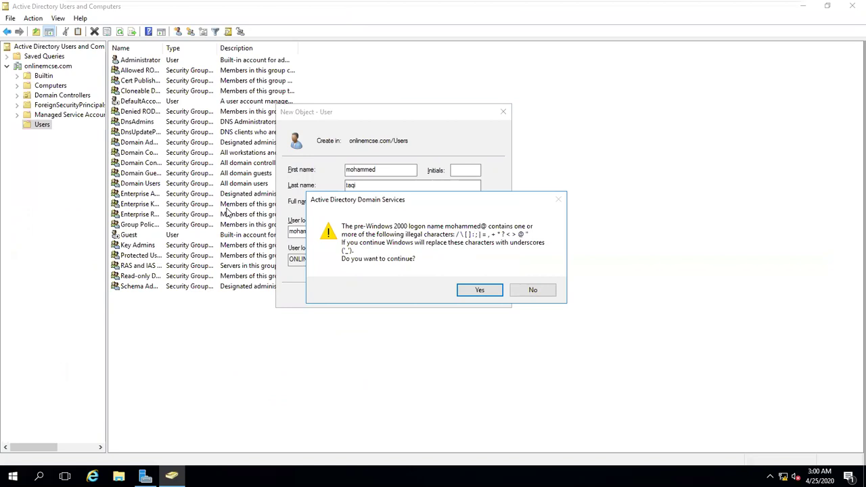
{"action": "left_click", "coordinate": [337, 230]}
{"action": "key", "text": "BackSpace"}
{"action": "left_click", "coordinate": [440, 298]}
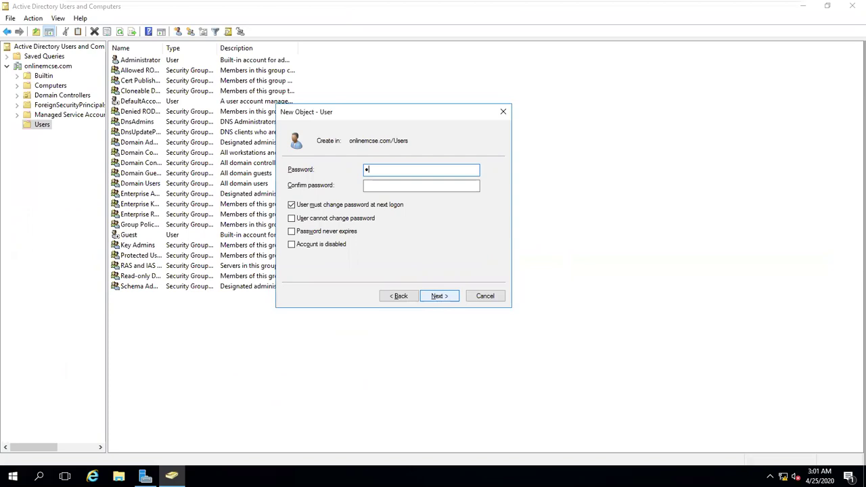
- Enter and confirm a 7-character password, circling the password options for emphasis
{"action": "type", "text": "•••••••"}
{"action": "key", "text": "Tab"}
{"action": "type", "text": "•••••••"}
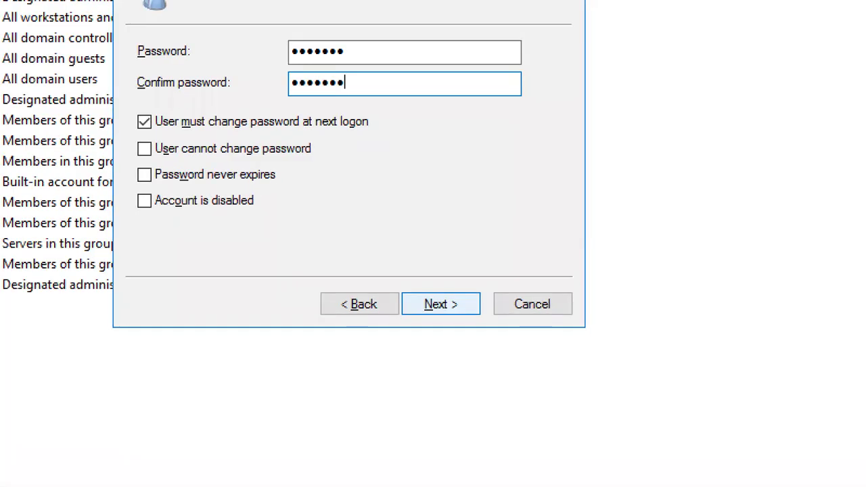
{"action": "mouse_move", "coordinate": [130, 94]}
{"action": "left_mouse_down"}
{"action": "mouse_move", "coordinate": [259, 226]}
{"action": "mouse_move", "coordinate": [237, 73]}
{"action": "mouse_move", "coordinate": [95, 100]}
{"action": "left_mouse_up"}
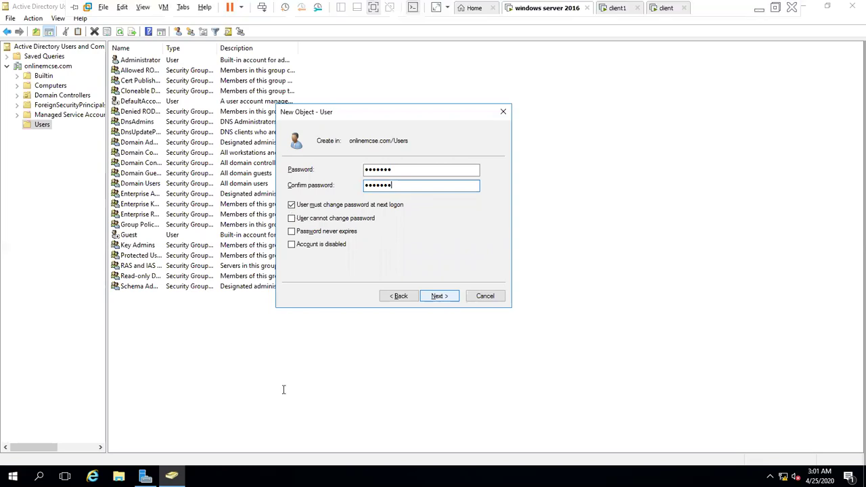
{"action": "key", "text": "alt+Tab"}
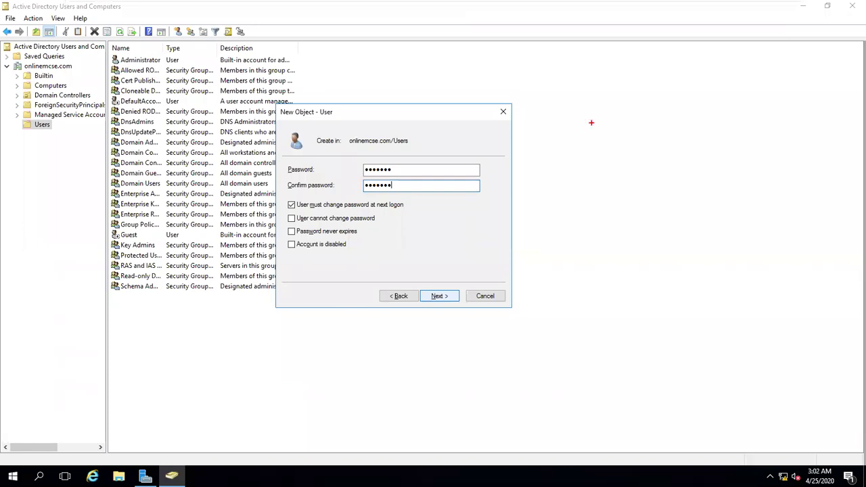
- Sketch a network circle holding a tall server box and many small client boxes
{"action": "mouse_move", "coordinate": [592, 122]}
{"action": "left_mouse_down"}
{"action": "mouse_move", "coordinate": [490, 219]}
{"action": "mouse_move", "coordinate": [607, 319]}
{"action": "mouse_move", "coordinate": [606, 125]}
{"action": "mouse_move", "coordinate": [585, 124]}
{"action": "left_mouse_up"}
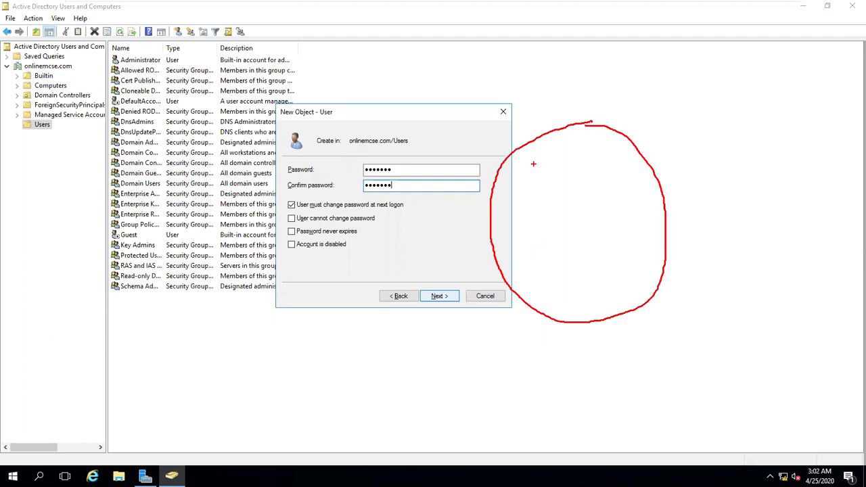
{"action": "left_click_drag", "start_coordinate": [547, 149], "coordinate": [578, 220]}
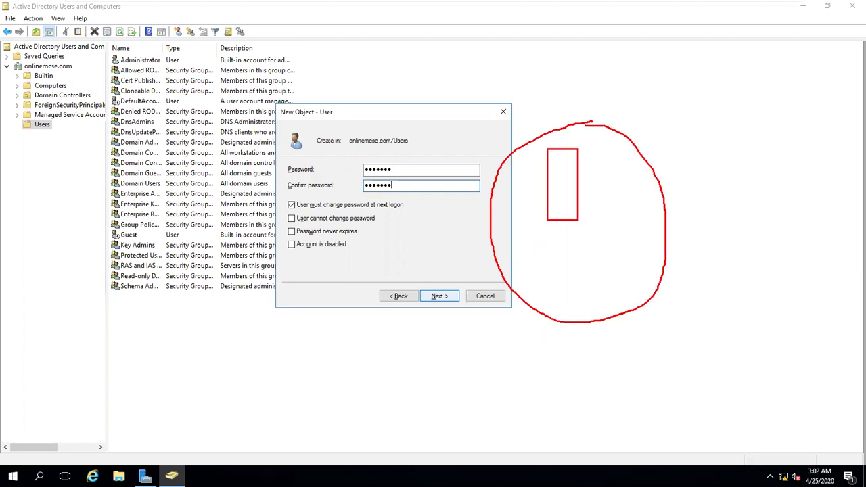
{"action": "mouse_move", "coordinate": [522, 277]}
{"action": "left_mouse_down"}
{"action": "mouse_move", "coordinate": [530, 300]}
{"action": "mouse_move", "coordinate": [548, 299]}
{"action": "left_mouse_up"}
{"action": "mouse_move", "coordinate": [558, 283]}
{"action": "left_mouse_down"}
{"action": "mouse_move", "coordinate": [582, 305]}
{"action": "mouse_move", "coordinate": [614, 302]}
{"action": "left_mouse_up"}
{"action": "left_click_drag", "start_coordinate": [620, 279], "coordinate": [640, 293]}
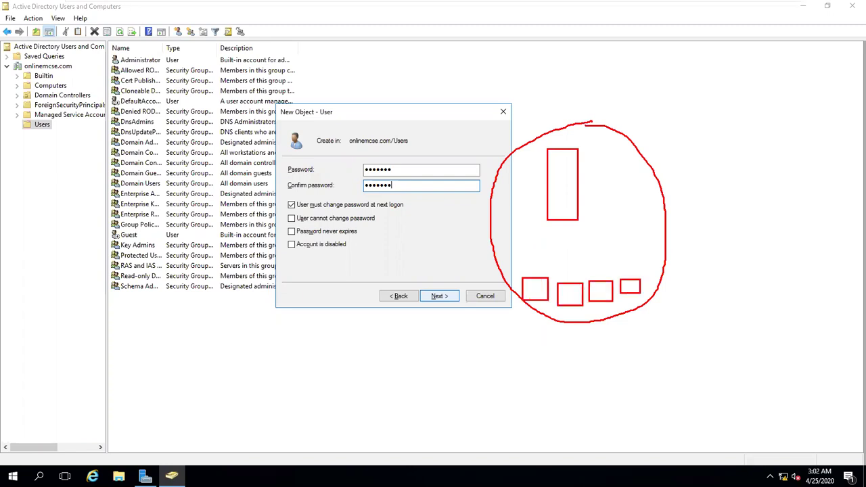
{"action": "left_click_drag", "start_coordinate": [569, 246], "coordinate": [598, 278]}
{"action": "left_click_drag", "start_coordinate": [610, 256], "coordinate": [627, 275]}
{"action": "left_click_drag", "start_coordinate": [637, 252], "coordinate": [651, 270]}
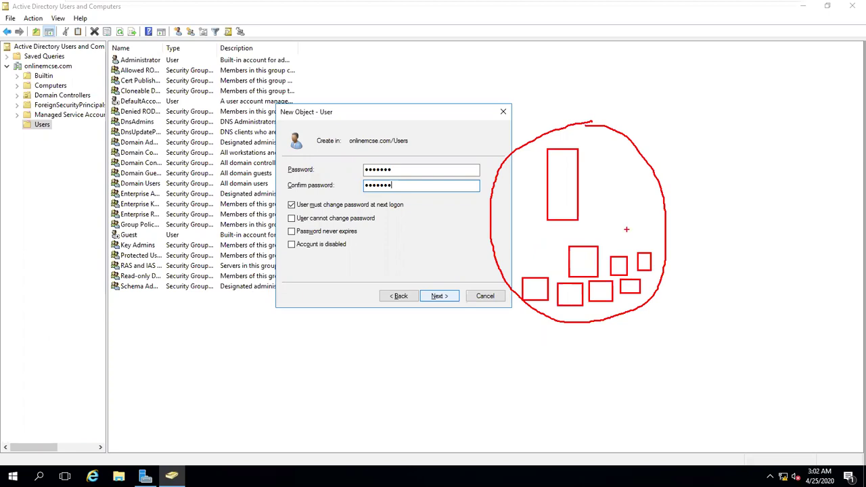
- Label the sketch '600 admin' above the circle
{"action": "left_click_drag", "start_coordinate": [558, 85], "coordinate": [557, 101]}
{"action": "type", "text": "600  admi"}
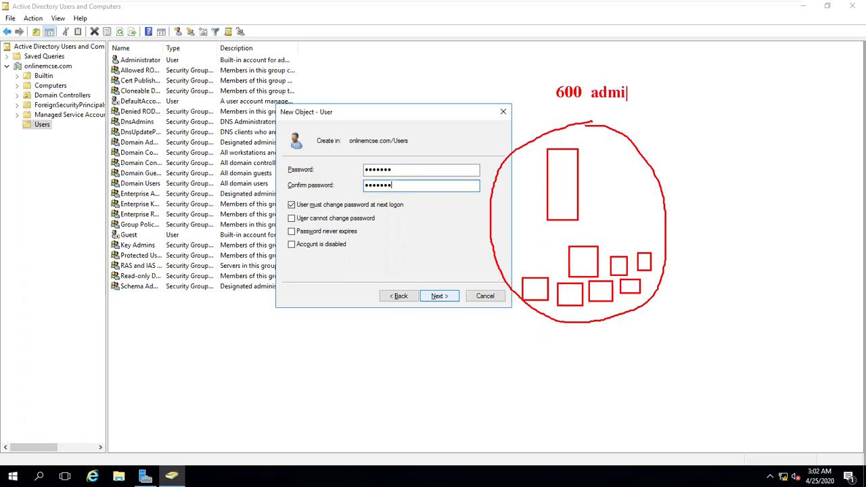
{"action": "type", "text": "ni"}
- Write a sample complex password label 'P@ssw0rd' at the top of the screen
{"action": "left_click", "coordinate": [531, 51]}
{"action": "type", "text": "P@"}
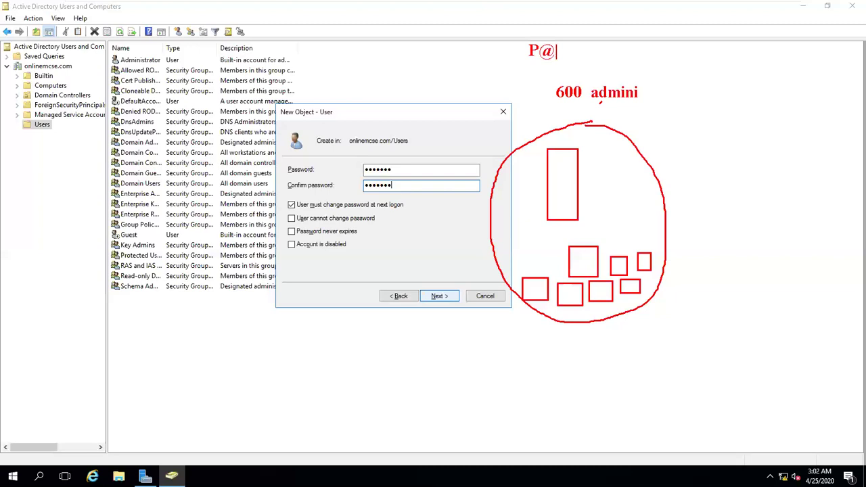
{"action": "type", "text": "ssw0rd"}
- Sketch marks on the sample password, the must-change option and the password fields
{"action": "mouse_move", "coordinate": [561, 33]}
{"action": "left_mouse_down"}
{"action": "mouse_move", "coordinate": [565, 41]}
{"action": "mouse_move", "coordinate": [580, 30]}
{"action": "left_mouse_up"}
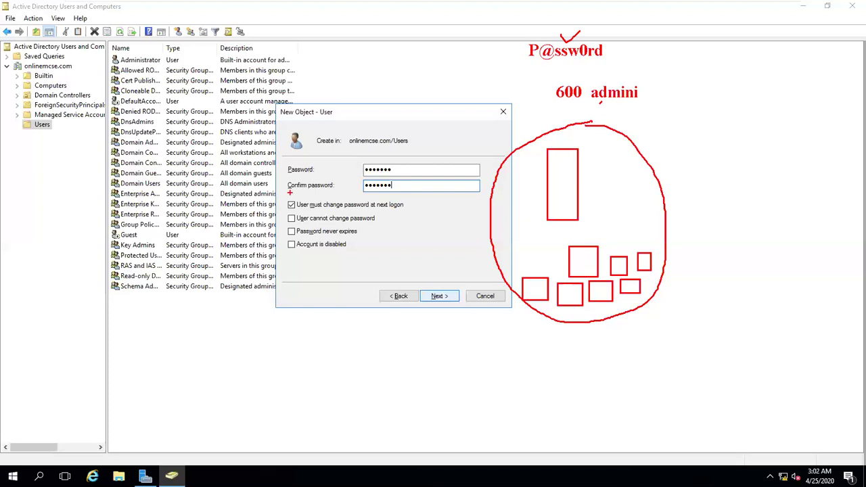
{"action": "mouse_move", "coordinate": [289, 193]}
{"action": "left_mouse_down"}
{"action": "mouse_move", "coordinate": [314, 209]}
{"action": "mouse_move", "coordinate": [302, 194]}
{"action": "left_mouse_up"}
{"action": "mouse_move", "coordinate": [651, 31]}
{"action": "left_mouse_down"}
{"action": "mouse_move", "coordinate": [681, 29]}
{"action": "mouse_move", "coordinate": [607, 47]}
{"action": "left_mouse_up"}
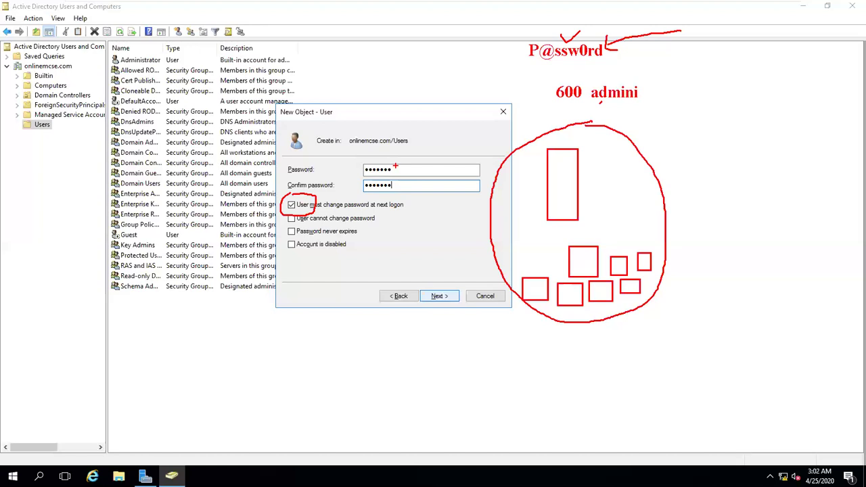
{"action": "mouse_move", "coordinate": [395, 165]}
{"action": "left_mouse_down"}
{"action": "mouse_move", "coordinate": [384, 196]}
{"action": "mouse_move", "coordinate": [394, 159]}
{"action": "mouse_move", "coordinate": [403, 159]}
{"action": "left_mouse_up"}
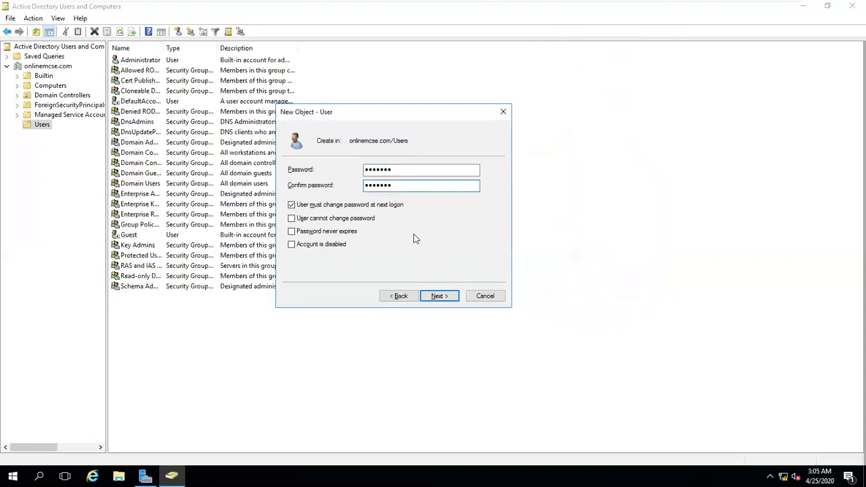
- Untick must-change-at-next-logon and tick Password never expires, leaving User cannot change password unticked
{"action": "key", "text": "Tab"}
{"action": "key", "text": "space"}
{"action": "key", "text": "Tab"}
{"action": "key", "text": "space"}
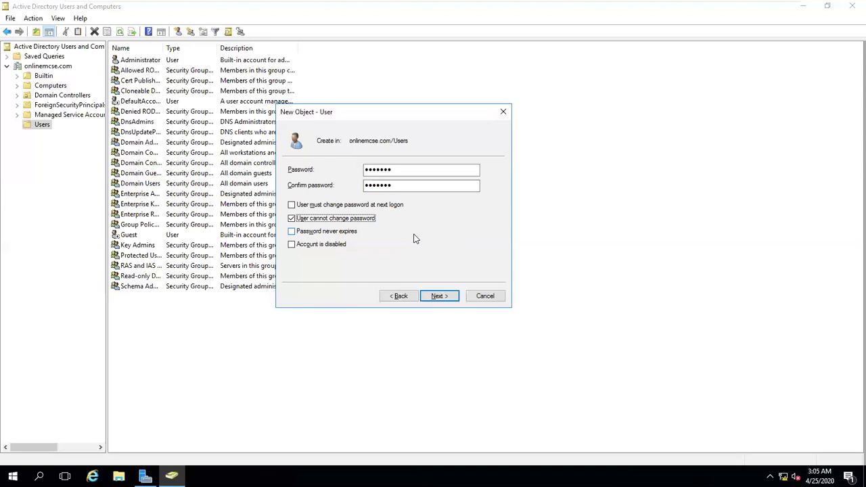
{"action": "left_click", "coordinate": [292, 229]}
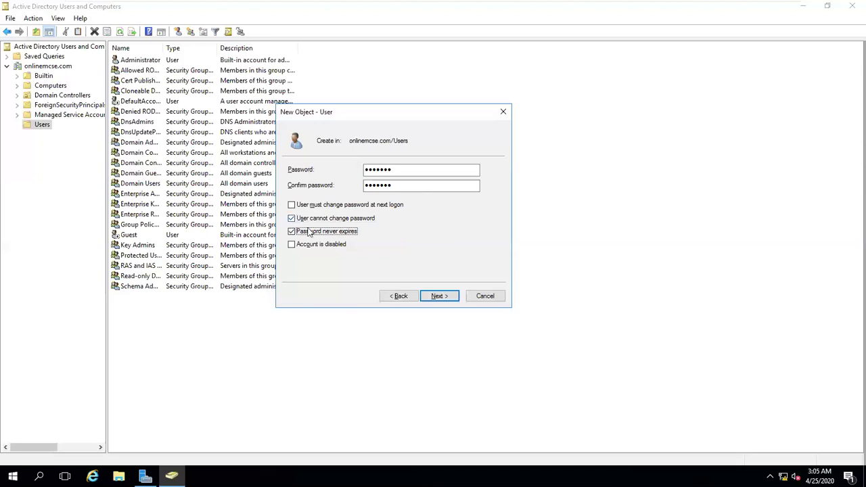
{"action": "key", "text": "alt+s"}
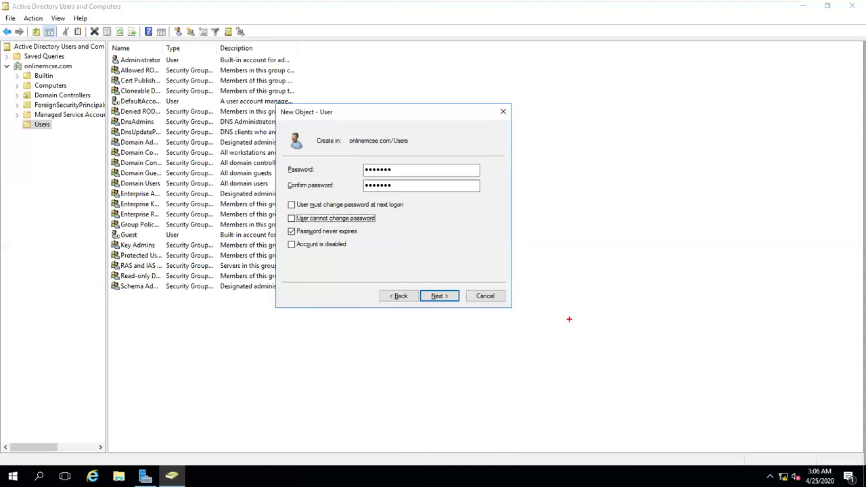
- Write a '42days' note and sketch marks around it and the password options
{"action": "type", "text": "42daysa"}
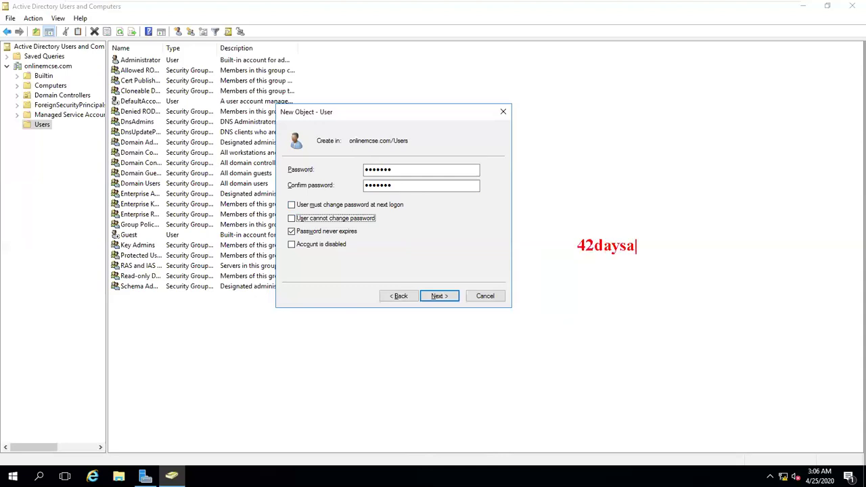
{"action": "key", "text": "BackSpace"}
{"action": "left_click_drag", "start_coordinate": [586, 220], "coordinate": [601, 207]}
{"action": "left_click_drag", "start_coordinate": [634, 419], "coordinate": [773, 477]}
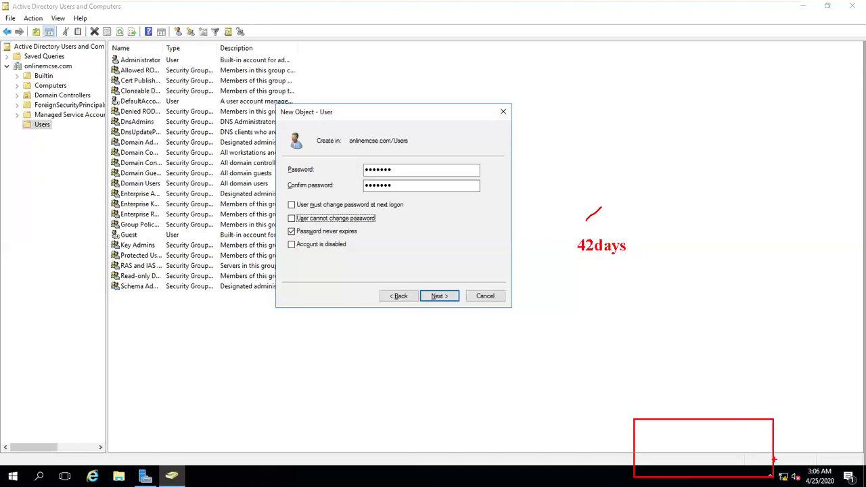
{"action": "mouse_move", "coordinate": [710, 427]}
{"action": "left_mouse_down"}
{"action": "mouse_move", "coordinate": [733, 451]}
{"action": "mouse_move", "coordinate": [696, 466]}
{"action": "left_mouse_up"}
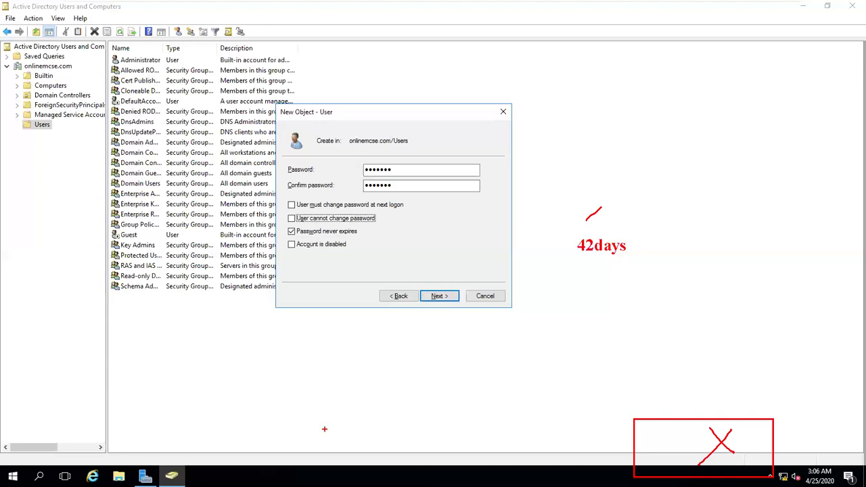
{"action": "mouse_move", "coordinate": [352, 177]}
{"action": "left_mouse_down"}
{"action": "mouse_move", "coordinate": [402, 158]}
{"action": "mouse_move", "coordinate": [353, 177]}
{"action": "left_mouse_up"}
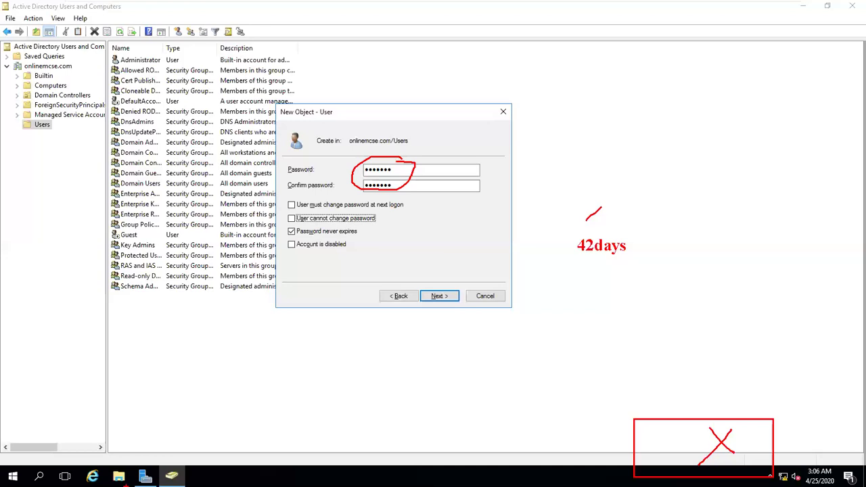
{"action": "left_click_drag", "start_coordinate": [291, 257], "coordinate": [315, 253]}
- Turn off Password never expires and require a password change at next logon
{"action": "key", "text": "Escape"}
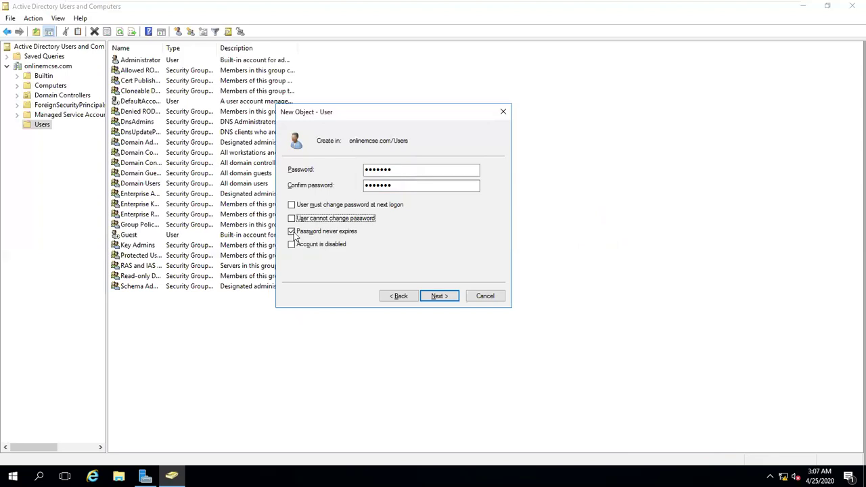
{"action": "key", "text": "Tab"}
{"action": "key", "text": "space"}
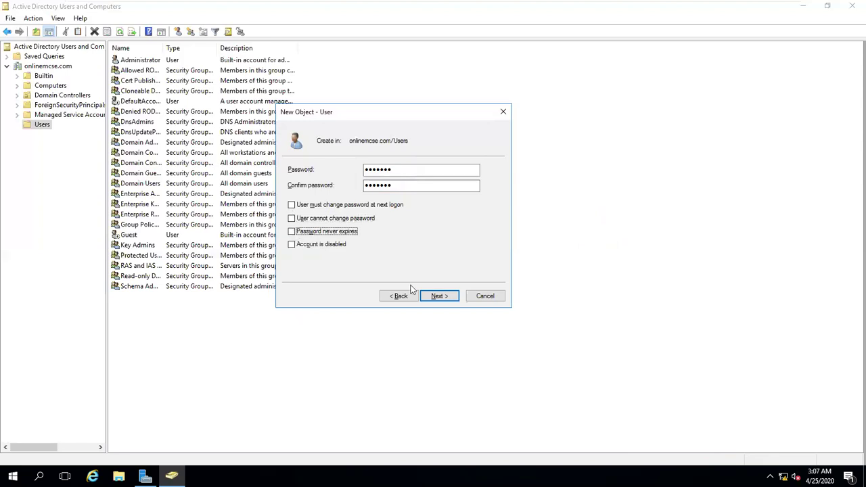
{"action": "key", "text": "shift+Tab"}
{"action": "key", "text": "shift+Tab"}
{"action": "key", "text": "space"}
- Finish creating the user and show the Users container
{"action": "left_click", "coordinate": [450, 299]}
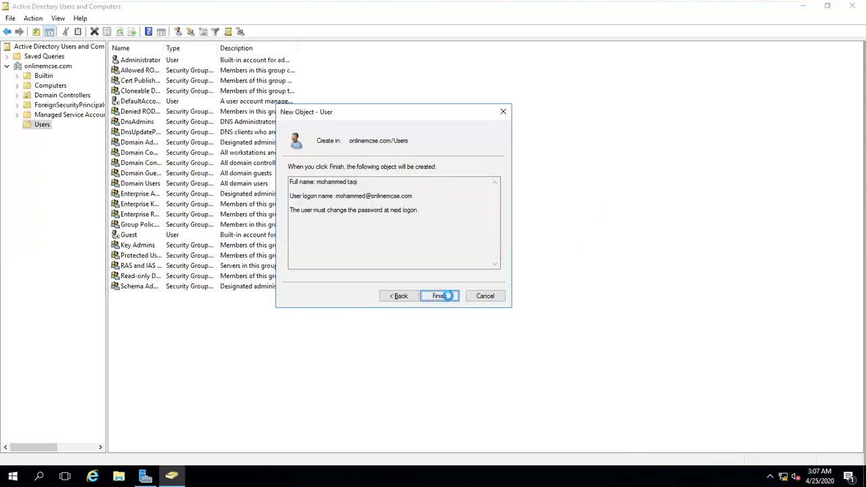
{"action": "left_click", "coordinate": [445, 298]}
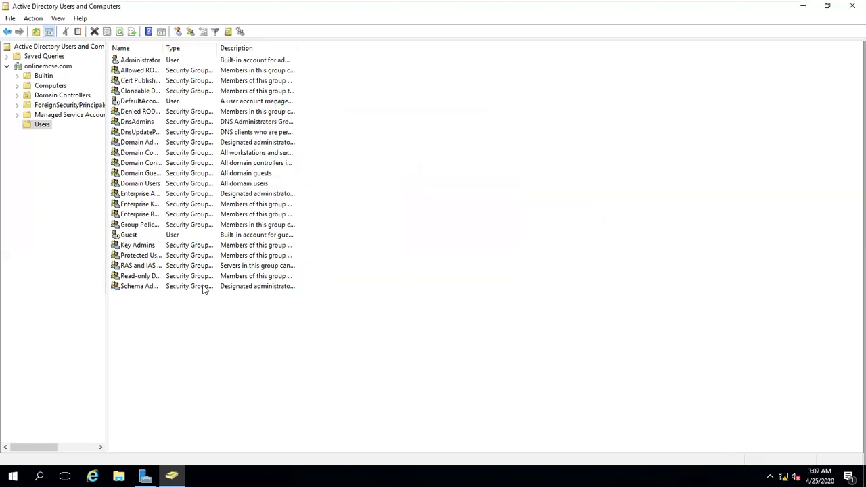
{"action": "left_click", "coordinate": [42, 127]}
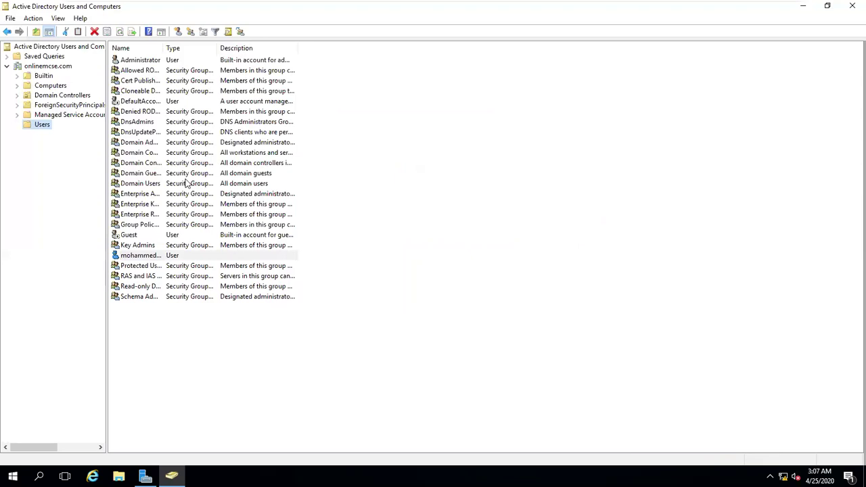
- Start a new user in Users, entering the first name and matching logon name
{"action": "right_click", "coordinate": [42, 127]}
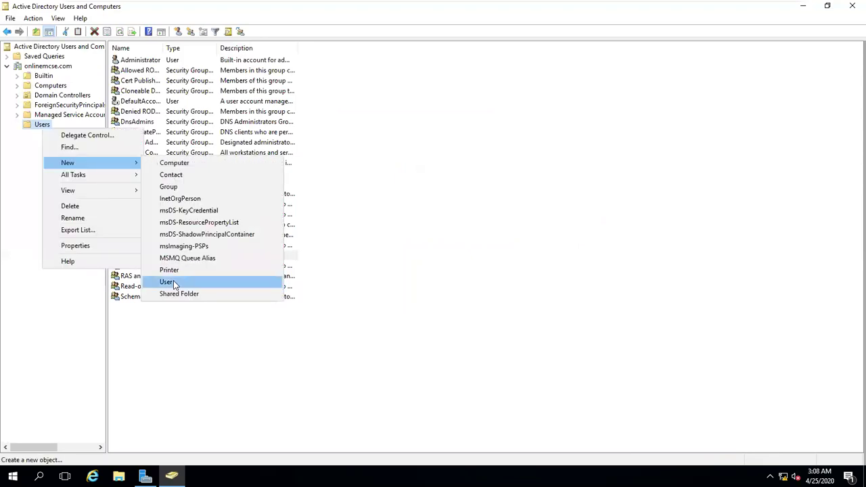
{"action": "left_click", "coordinate": [168, 282]}
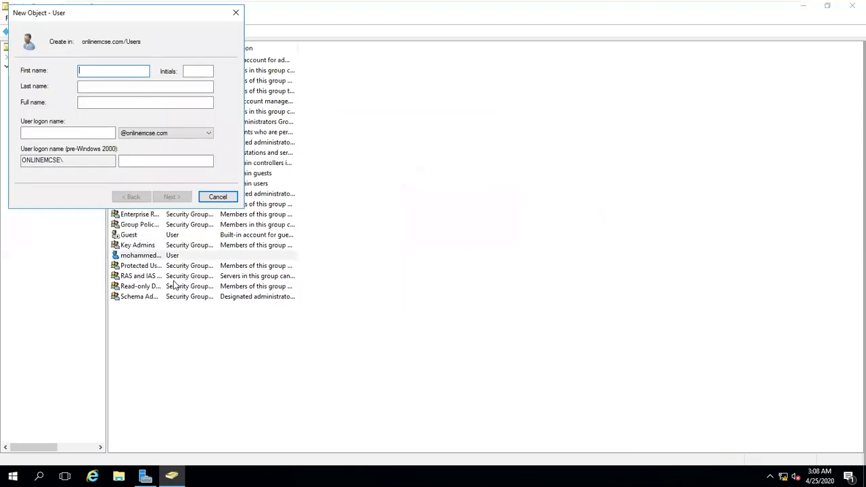
{"action": "type", "text": "jak"}
{"action": "key", "text": "Tab"}
{"action": "key", "text": "Tab"}
{"action": "key", "text": "Tab"}
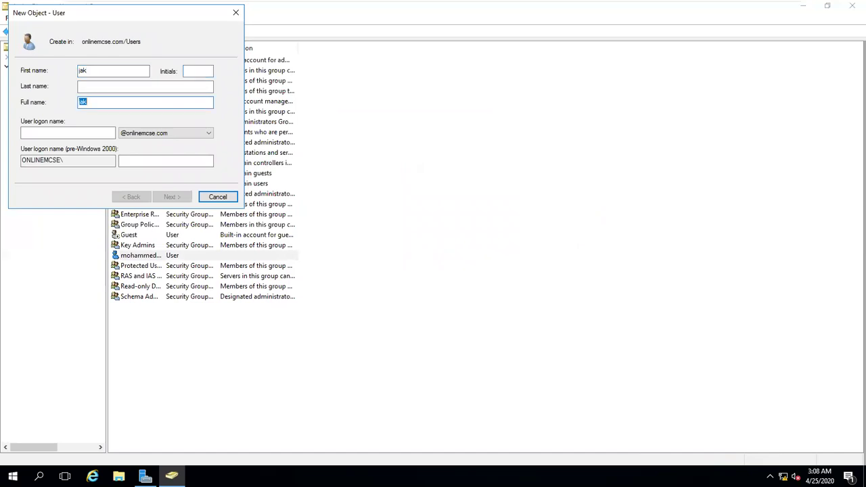
{"action": "key", "text": "Tab"}
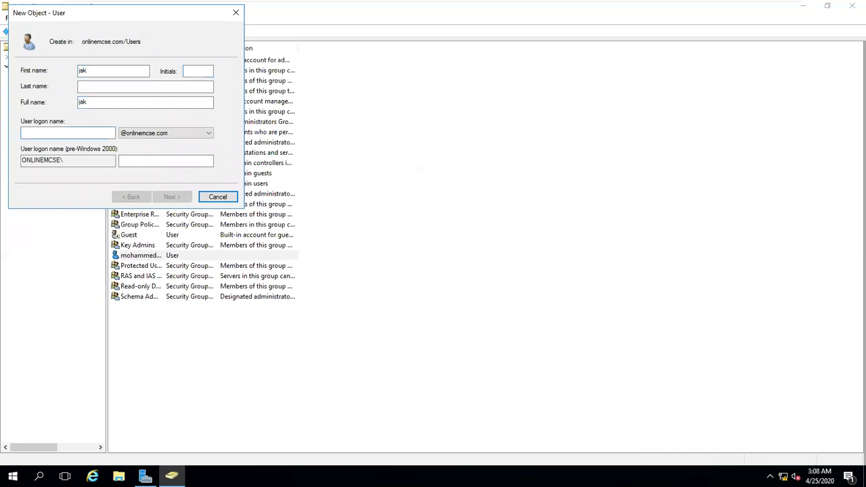
{"action": "type", "text": "jak"}
{"action": "key", "text": "Return"}
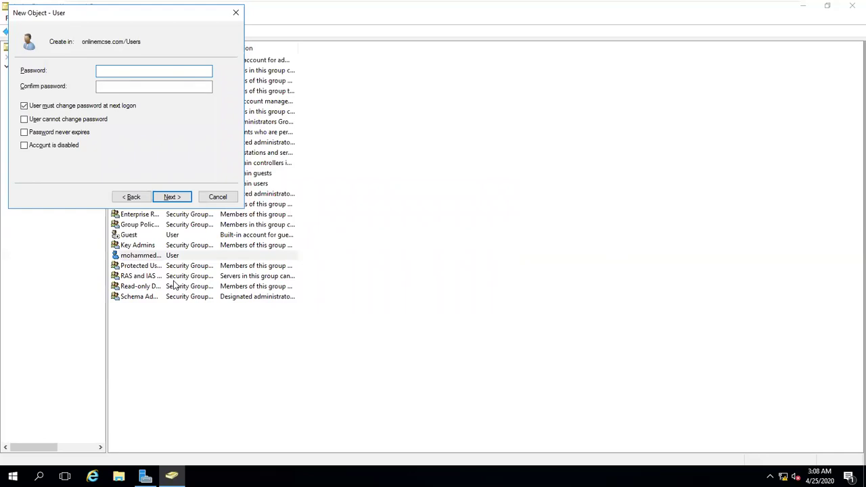
- Enter and confirm the password, clear must-change-at-next-logon, and tick User cannot change password
{"action": "type", "text": "P@ssw0r"}
{"action": "key", "text": "Tab"}
{"action": "type", "text": "P@"}
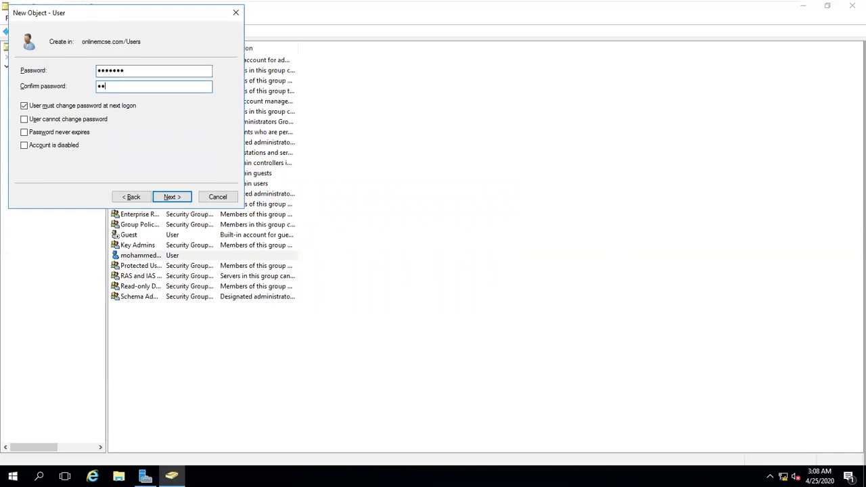
{"action": "type", "text": "sswor"}
{"action": "key", "text": "Tab"}
{"action": "key", "text": "Tab"}
{"action": "key", "text": "space"}
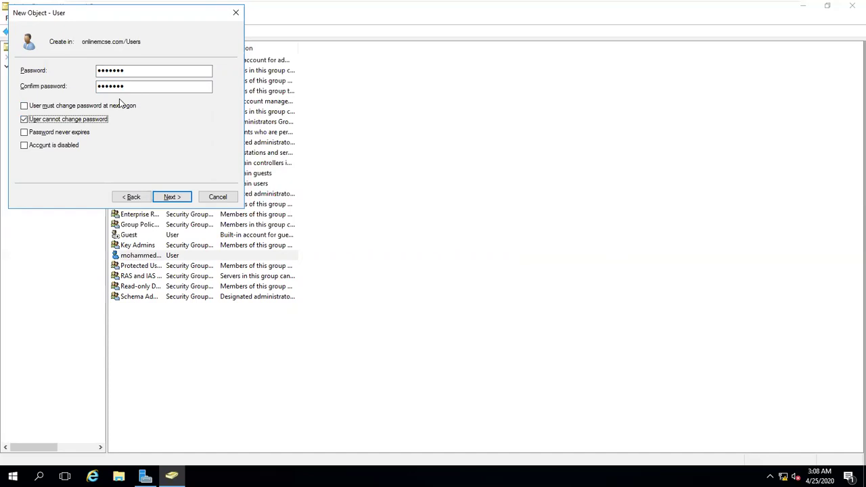
{"action": "left_click", "coordinate": [171, 197]}
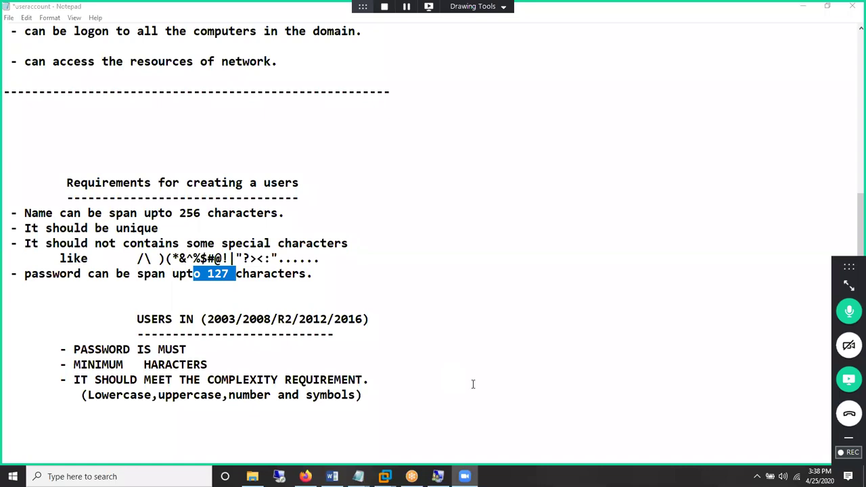
- Minimize Notepad to bring back the server's Users container
{"action": "key", "text": "super+d"}
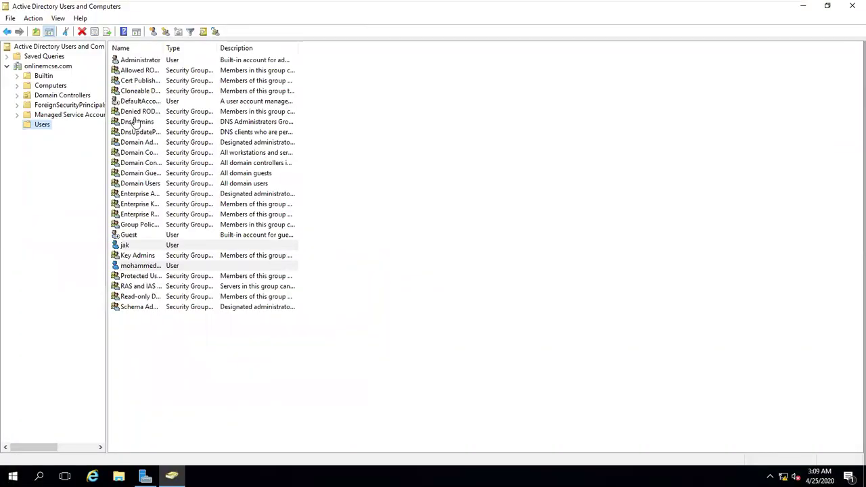
{"action": "mouse_move", "coordinate": [248, 4]}
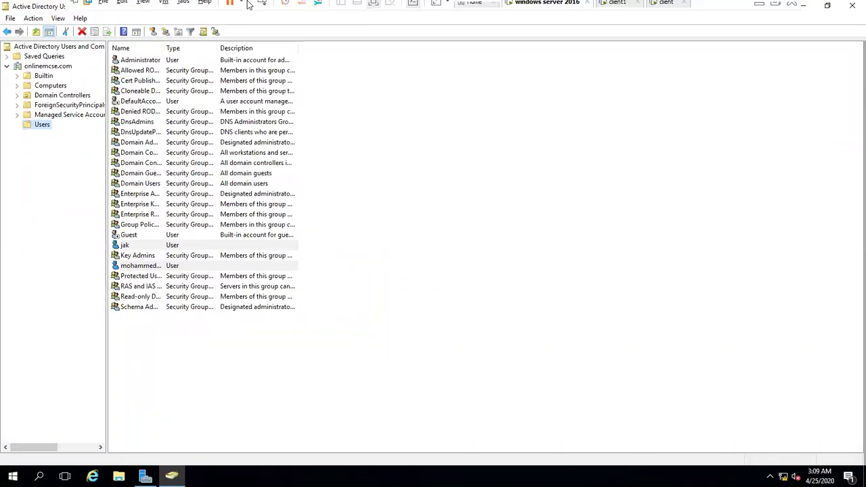
{"action": "left_click", "coordinate": [617, 10]}
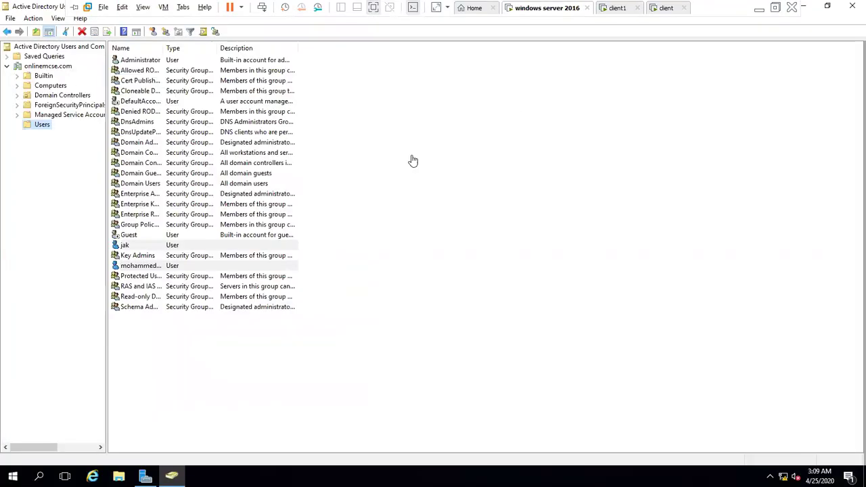
{"action": "left_click", "coordinate": [617, 8]}
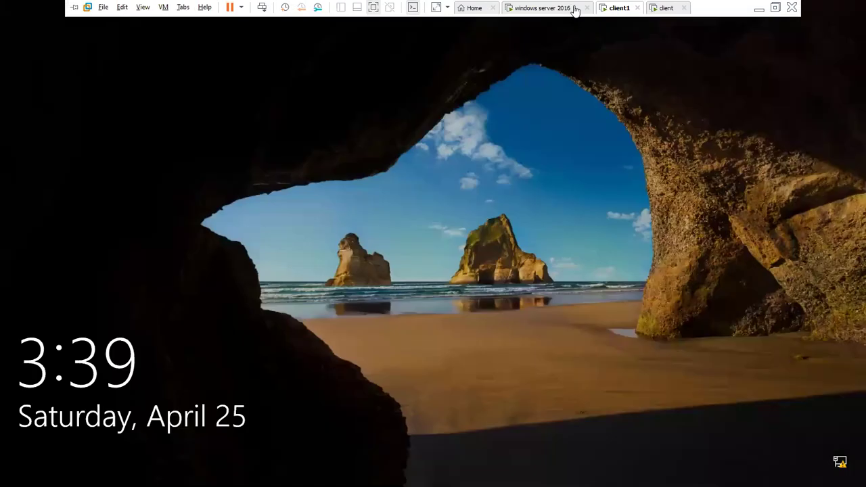
{"action": "left_click", "coordinate": [571, 7]}
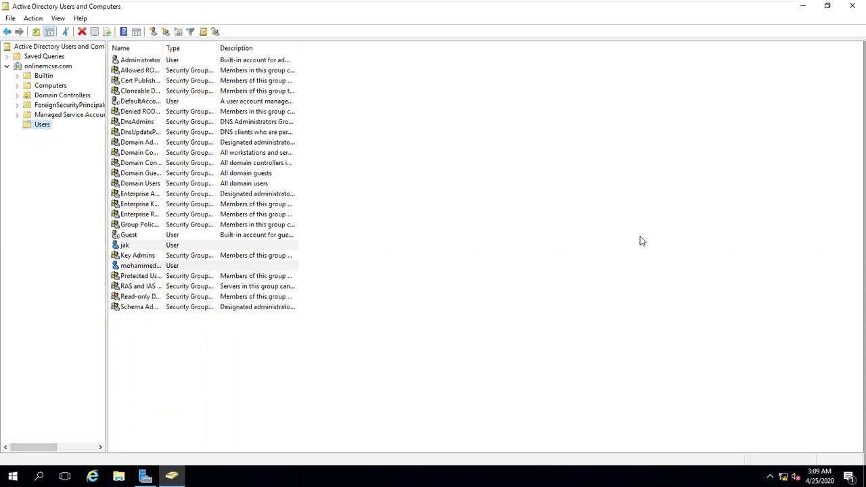
{"action": "key", "text": "super+r"}
{"action": "key", "text": "Return"}
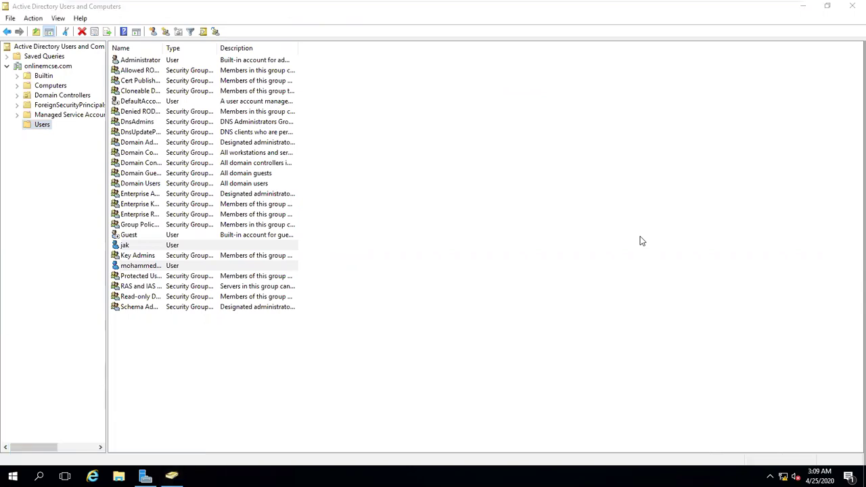
{"action": "type", "text": "ipconfig"}
{"action": "key", "text": "Return"}
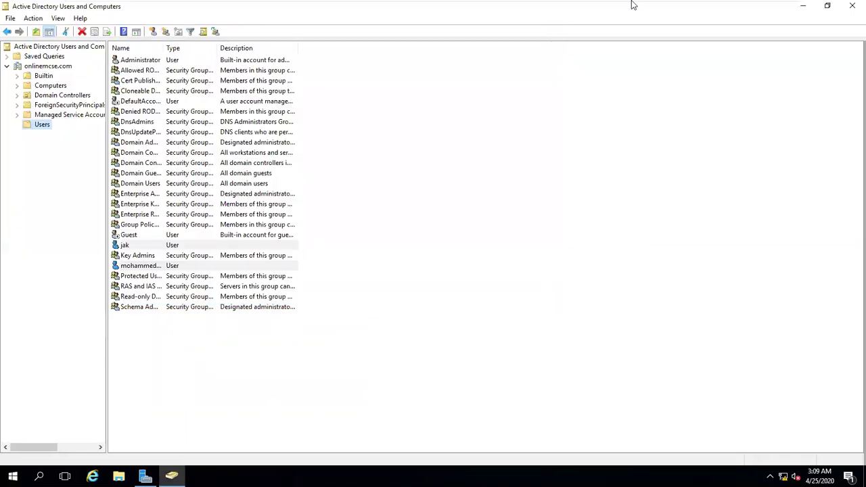
{"action": "mouse_move", "coordinate": [632, 2]}
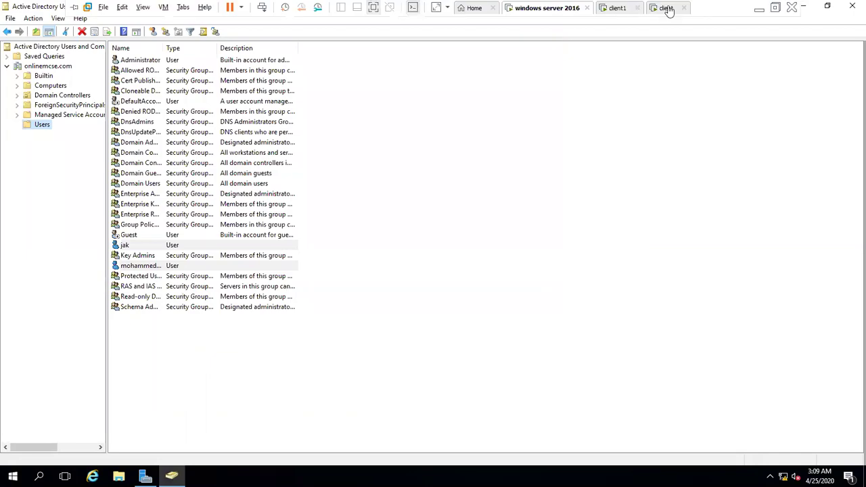
- On the client VM, choose Other user and enter the new user's name and password
{"action": "left_click", "coordinate": [668, 9]}
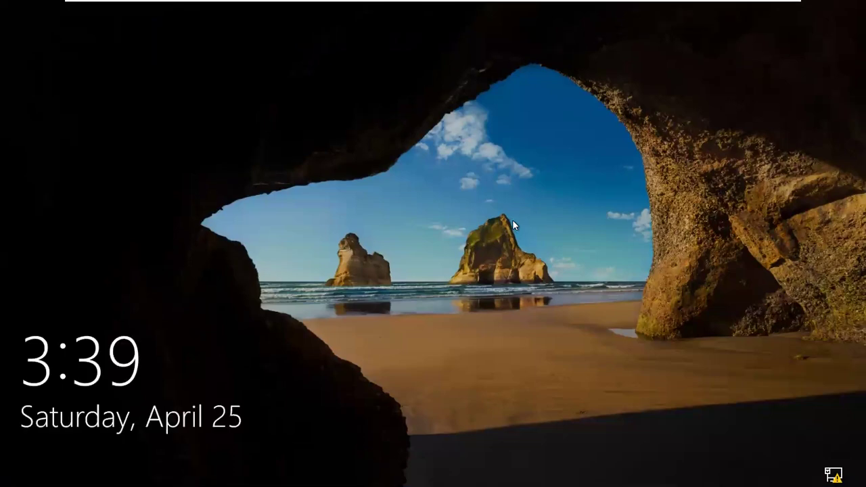
{"action": "left_click", "coordinate": [512, 219]}
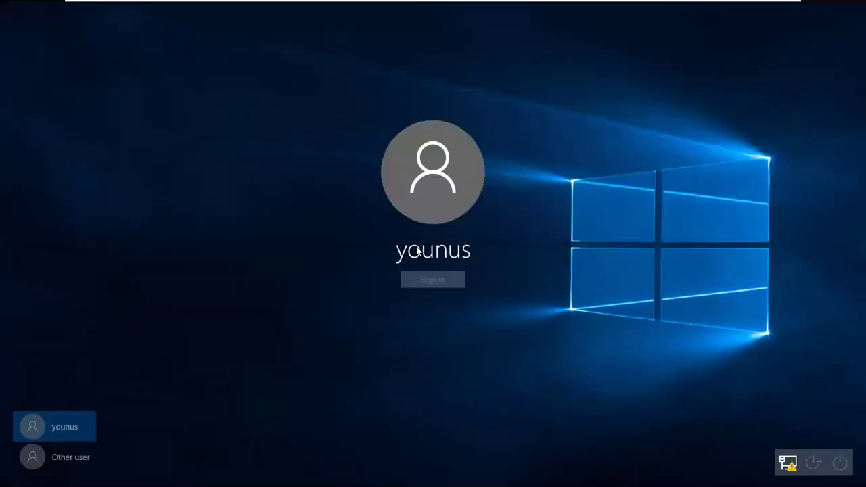
{"action": "left_click", "coordinate": [68, 460]}
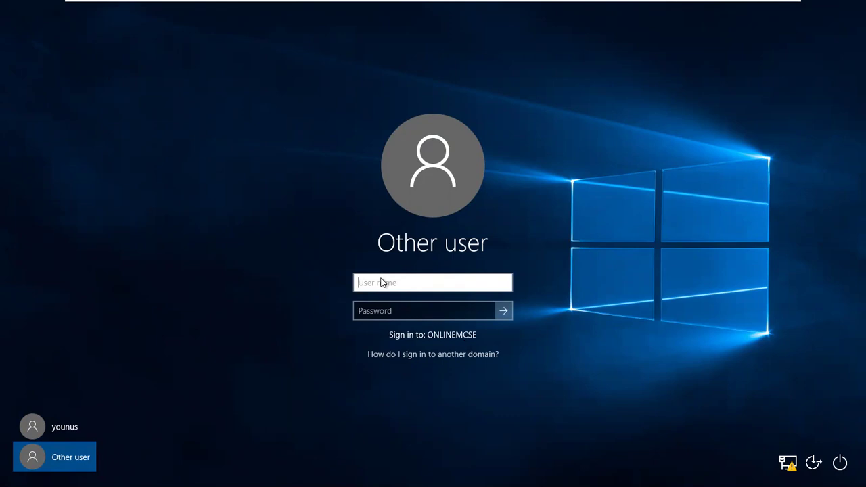
{"action": "type", "text": "o"}
{"action": "key", "text": "BackSpace"}
{"action": "type", "text": "mohammed"}
{"action": "key", "text": "Tab"}
{"action": "type", "text": "•••••••"}
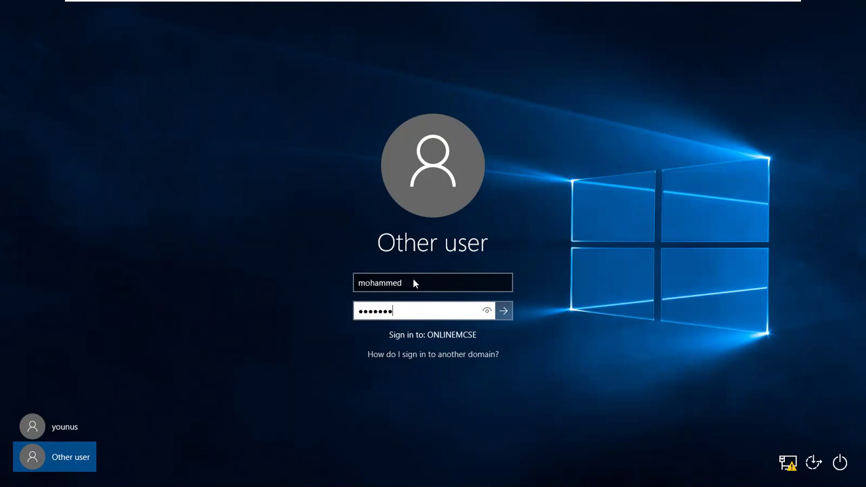
- Prefix the user name with 'onlinemcse\' and submit the domain sign-in
{"action": "left_click", "coordinate": [414, 282]}
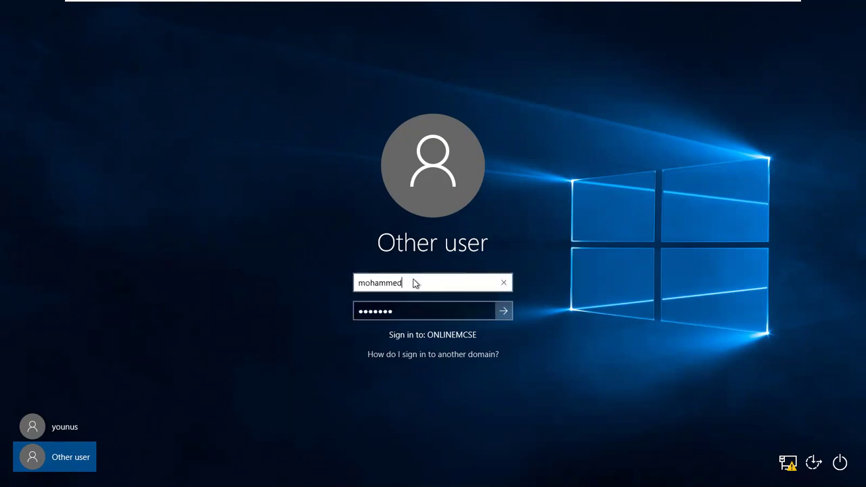
{"action": "type", "text": "@onli"}
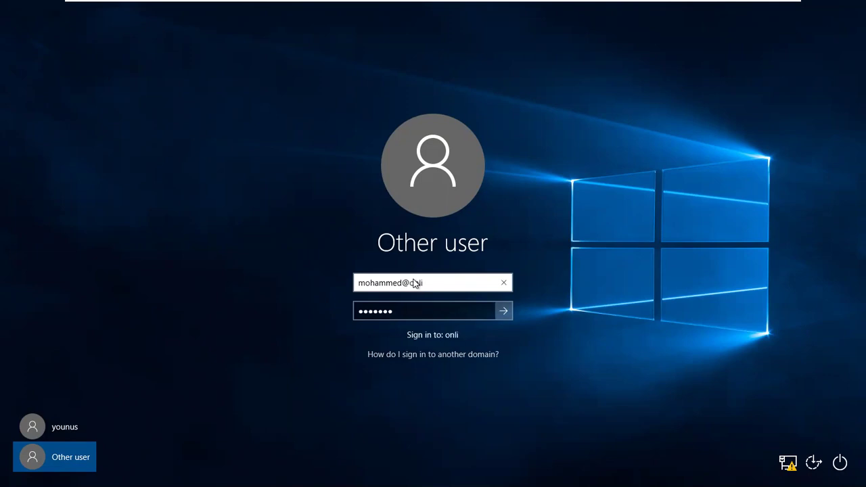
{"action": "type", "text": "nemcse.com"}
{"action": "key", "text": "BackSpace"}
{"action": "key", "text": "BackSpace"}
{"action": "key", "text": "BackSpace"}
{"action": "key", "text": "BackSpace"}
{"action": "key", "text": "BackSpace"}
{"action": "key", "text": "BackSpace"}
{"action": "key", "text": "BackSpace"}
{"action": "key", "text": "BackSpace"}
{"action": "key", "text": "BackSpace"}
{"action": "key", "text": "BackSpace"}
{"action": "key", "text": "BackSpace"}
{"action": "key", "text": "BackSpace"}
{"action": "key", "text": "BackSpace"}
{"action": "key", "text": "BackSpace"}
{"action": "key", "text": "BackSpace"}
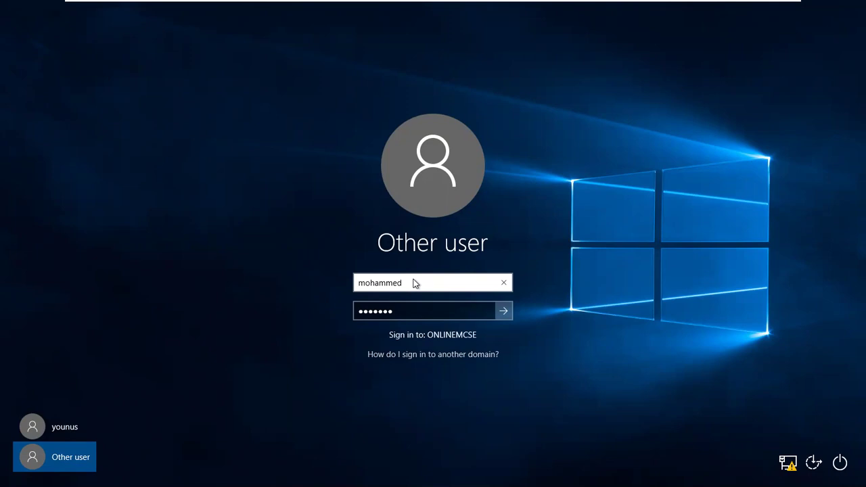
{"action": "key", "text": "Home"}
{"action": "type", "text": "onli"}
{"action": "type", "text": "j"}
{"action": "key", "text": "BackSpace"}
{"action": "type", "text": "nemcse\\"}
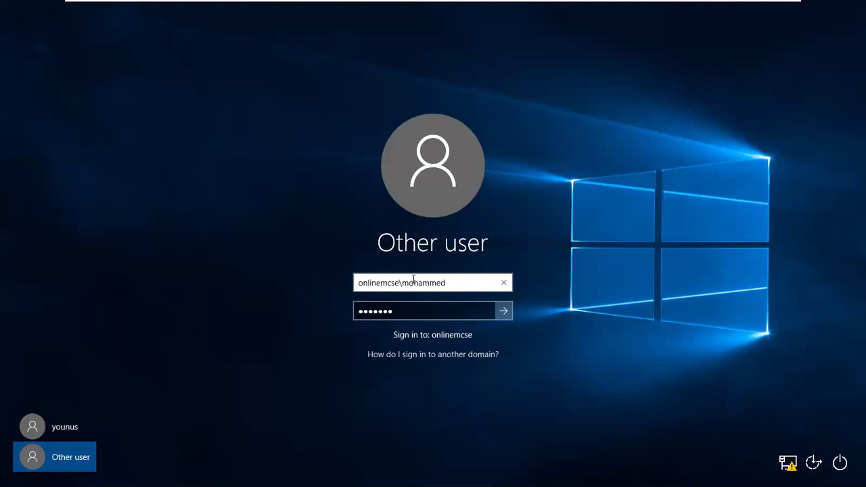
{"action": "key", "text": "Return"}
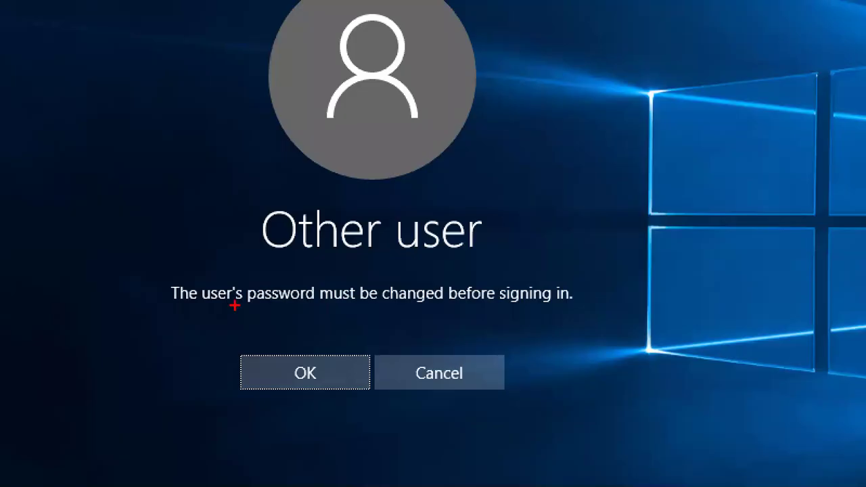
- Acknowledge the must-change prompt, set and confirm a new password, and continue signing in
{"action": "left_click_drag", "start_coordinate": [466, 309], "coordinate": [524, 305]}
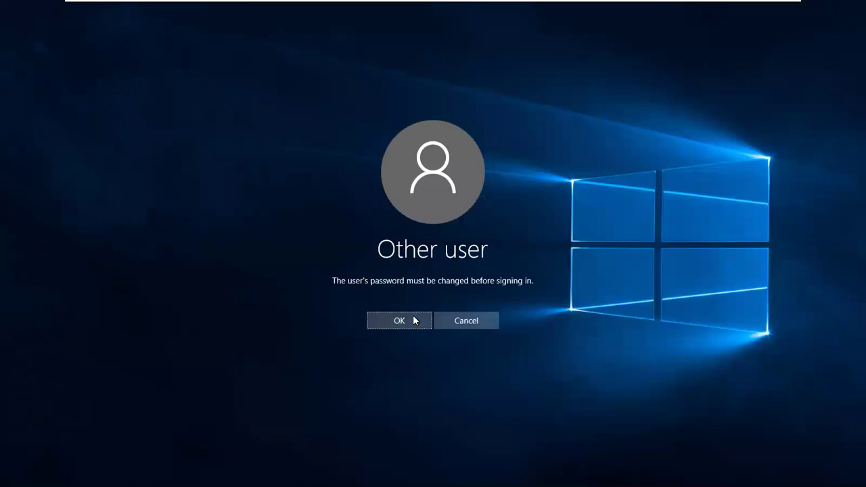
{"action": "left_click", "coordinate": [418, 315]}
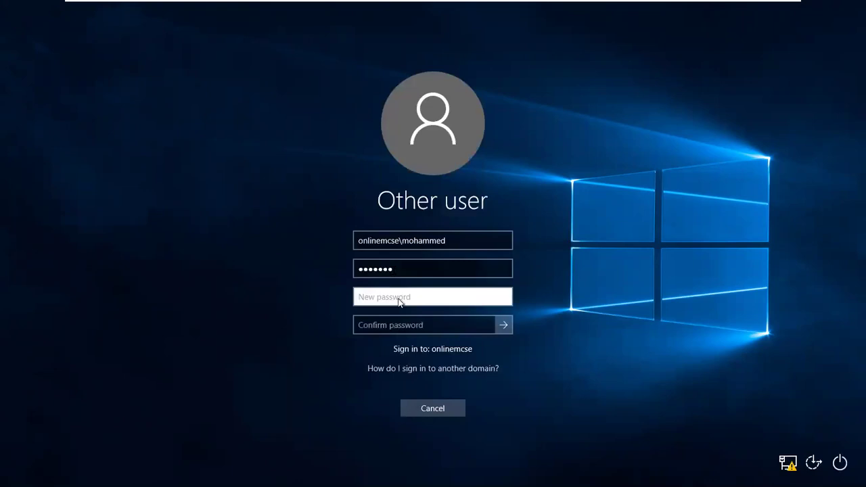
{"action": "type", "text": "•••••••"}
{"action": "key", "text": "Tab"}
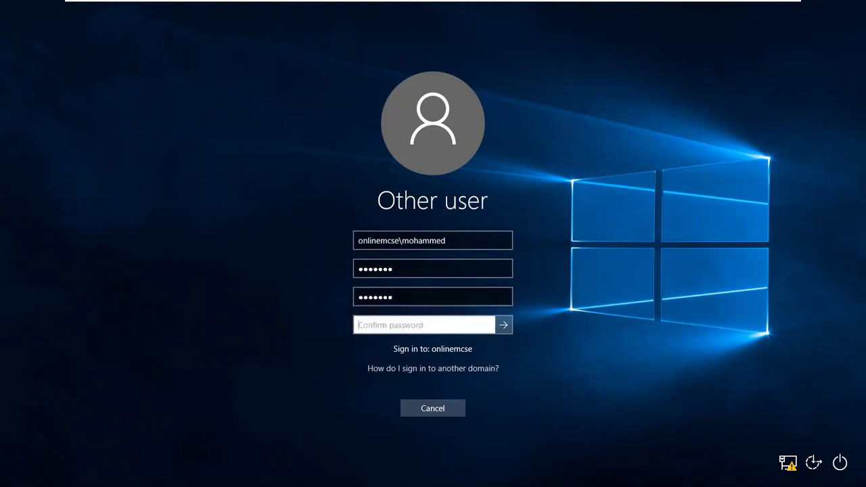
{"action": "type", "text": "•••••••"}
{"action": "key", "text": "Return"}
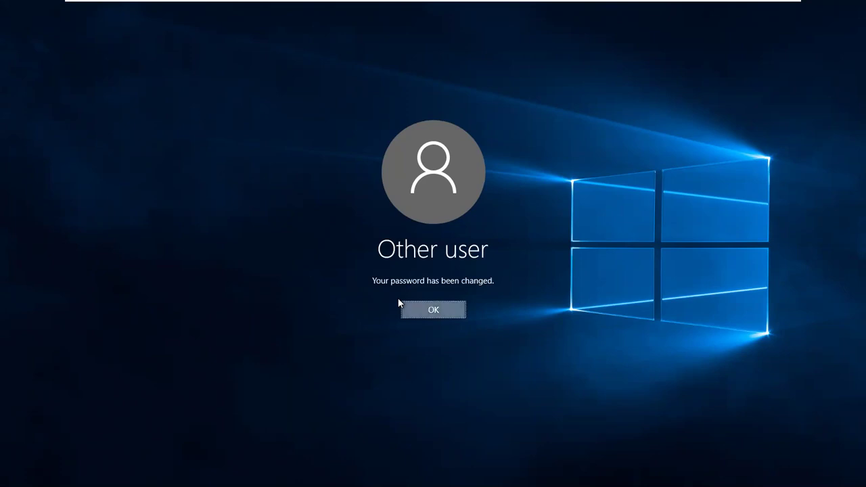
{"action": "key", "text": "Return"}
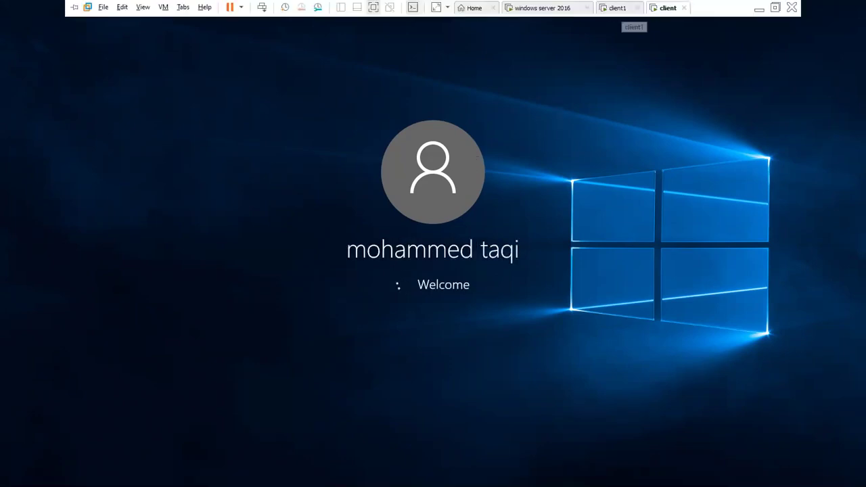
- Switch to the client1 VM and dismiss its lock screen
{"action": "left_click", "coordinate": [618, 7]}
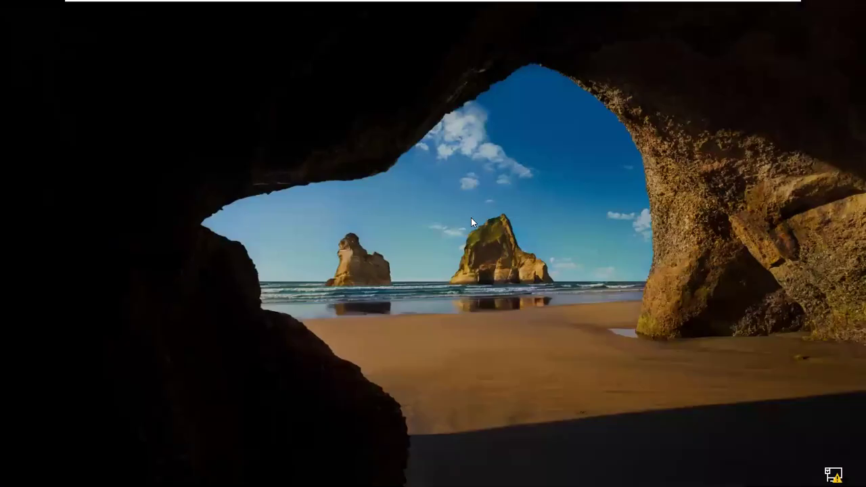
{"action": "left_click", "coordinate": [471, 218]}
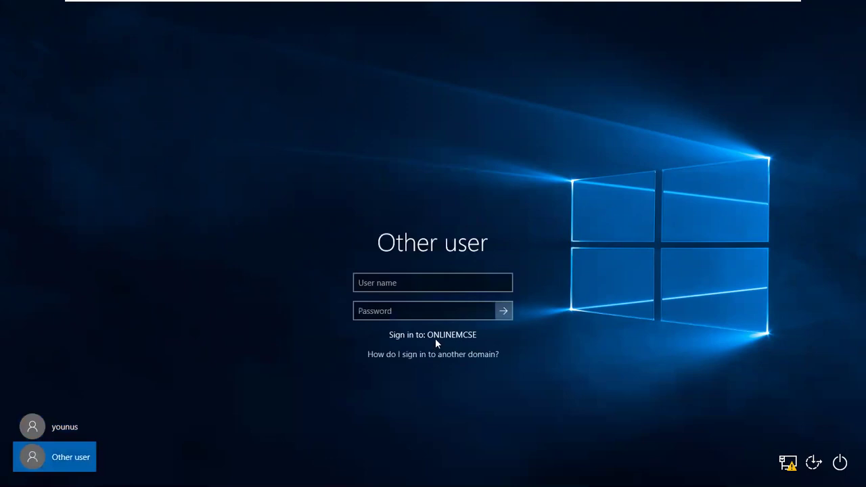
- Sign in on client1 as the second domain user with its password
{"action": "left_click", "coordinate": [394, 285]}
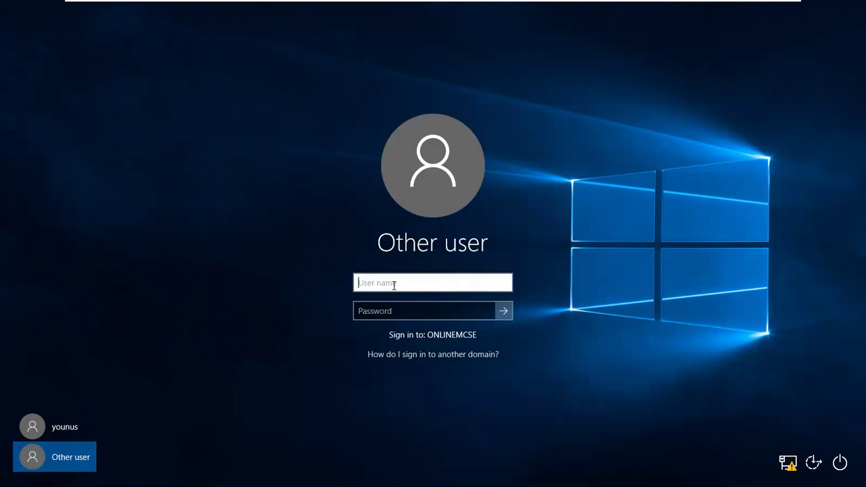
{"action": "type", "text": "jak"}
{"action": "key", "text": "Tab"}
{"action": "type", "text": "*******"}
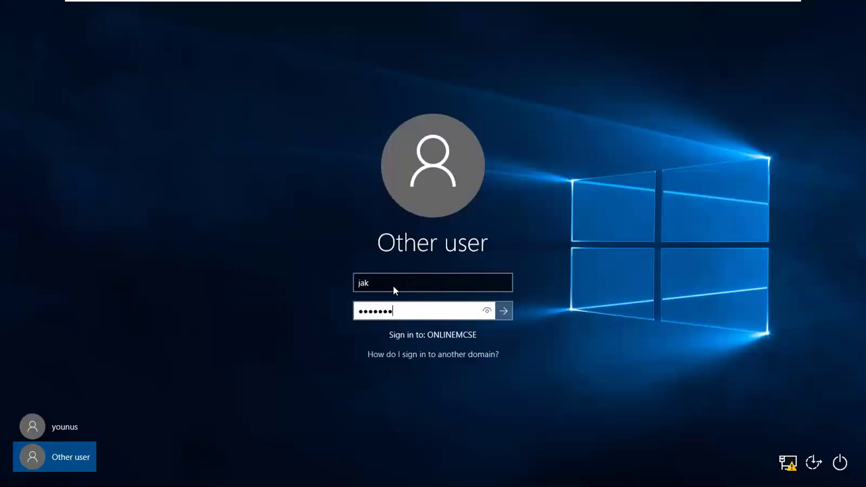
{"action": "key", "text": "Return"}
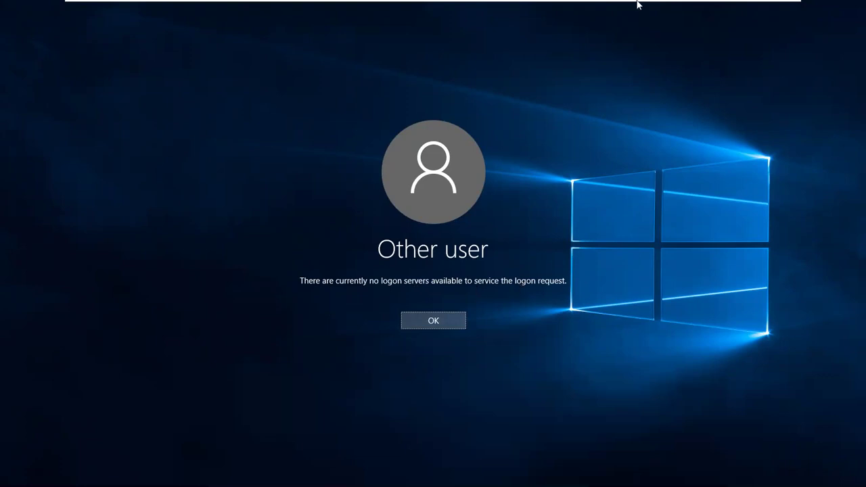
{"action": "mouse_move", "coordinate": [756, 4]}
- Dismiss the no-logon-servers error and sign in with the local account using an empty password
{"action": "left_click", "coordinate": [433, 321]}
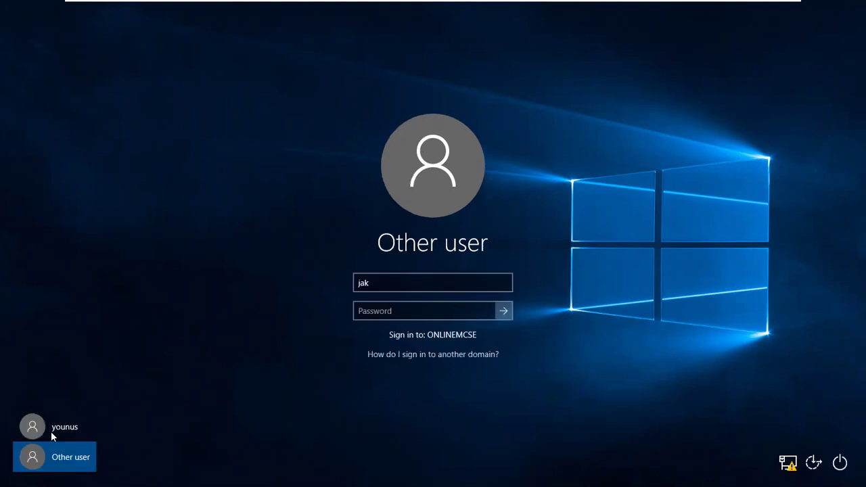
{"action": "left_click", "coordinate": [60, 431]}
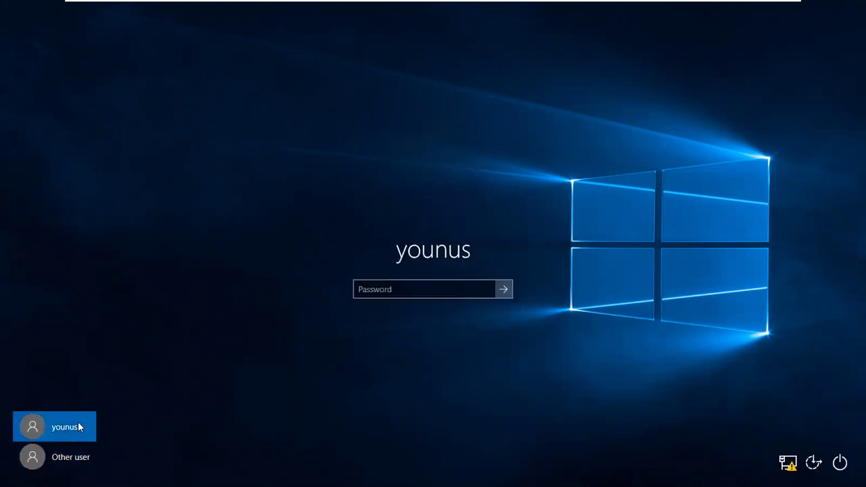
{"action": "left_click", "coordinate": [508, 290]}
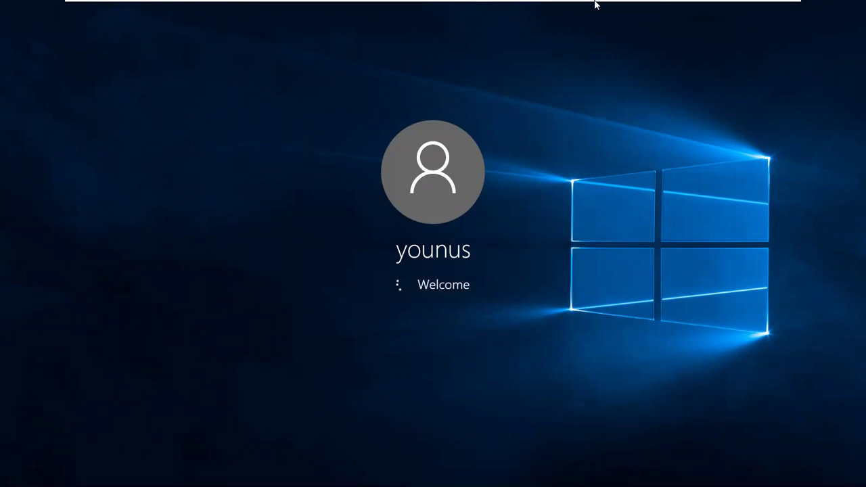
- Switch over to the Windows Server 2016 virtual machine's Active Directory Users list
{"action": "mouse_move", "coordinate": [655, 8]}
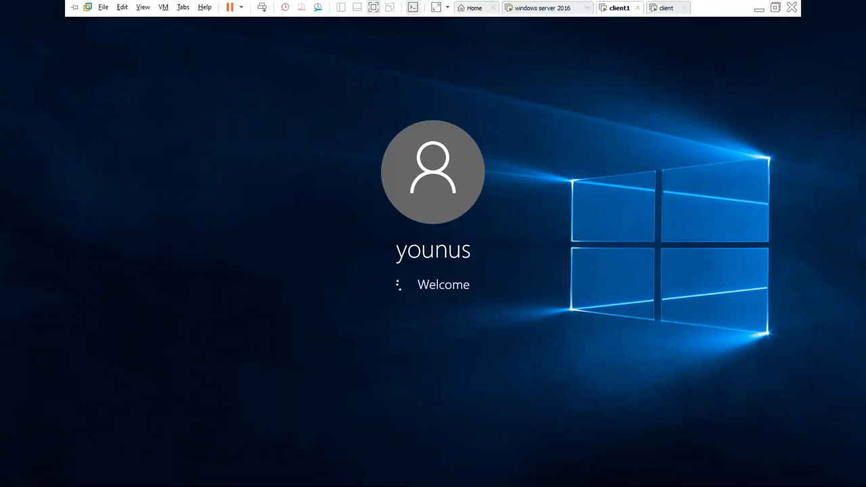
{"action": "left_click", "coordinate": [559, 7]}
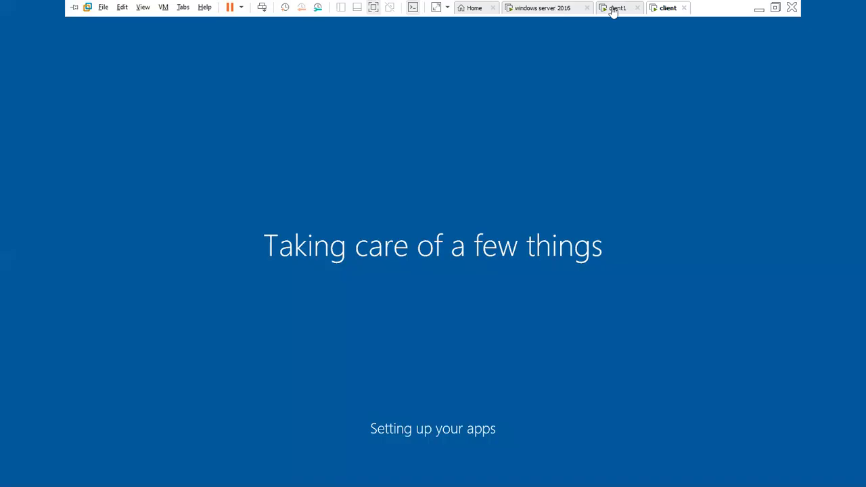
{"action": "left_click", "coordinate": [613, 7]}
{"action": "left_click", "coordinate": [564, 8]}
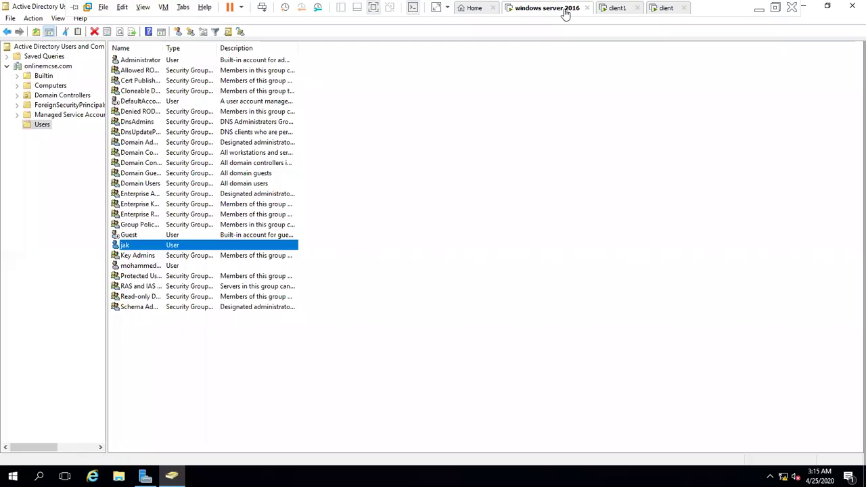
- Go back to client1's signed-in desktop and bring up the Run box
{"action": "left_click", "coordinate": [612, 8]}
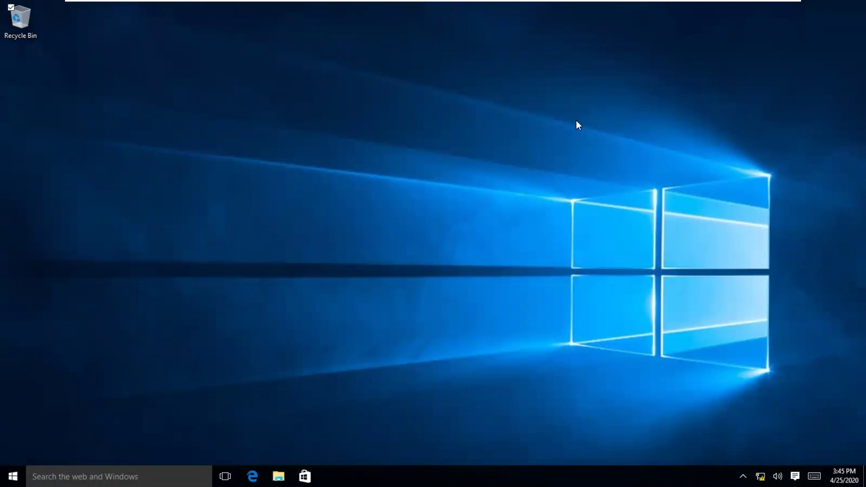
{"action": "key", "text": "super+r"}
- Launch cmd and run ipconfig, showing address 192.168.0.3 with mask 255.255.255.0
{"action": "key", "text": "Return"}
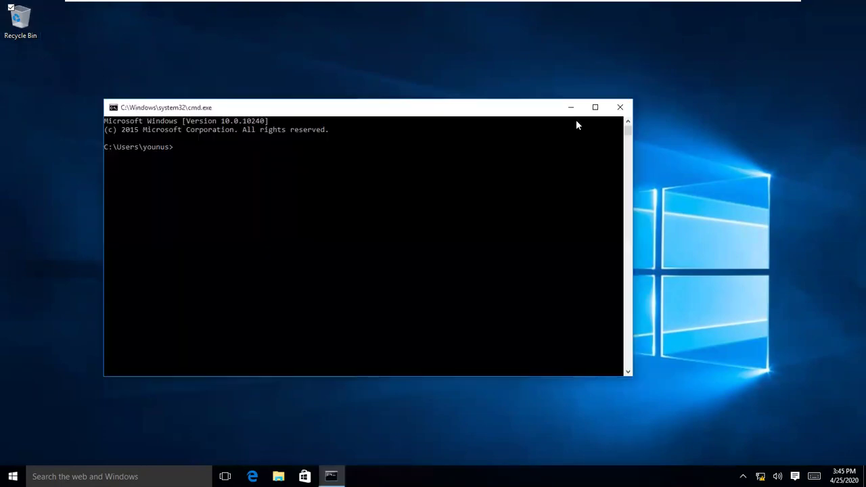
{"action": "type", "text": "ipconfigf"}
{"action": "key", "text": "Return"}
{"action": "type", "text": "ipconfig"}
{"action": "key", "text": "Return"}
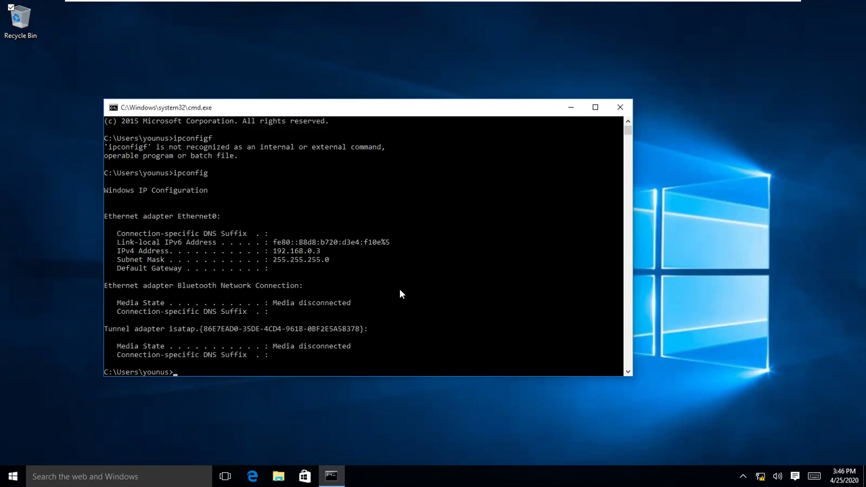
- Run ncpa.cpl to open Network Connections
{"action": "type", "text": "ncpac"}
{"action": "key", "text": "BackSpace"}
{"action": "type", "text": ".cpl"}
{"action": "key", "text": "Return"}
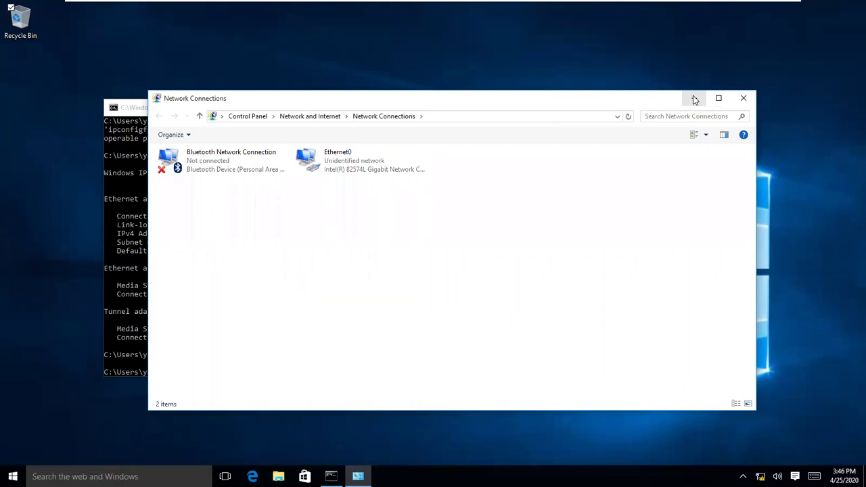
- In Ethernet0's IPv4 properties switch to a manual address and begin entering 10.1.1
{"action": "left_click", "coordinate": [694, 99]}
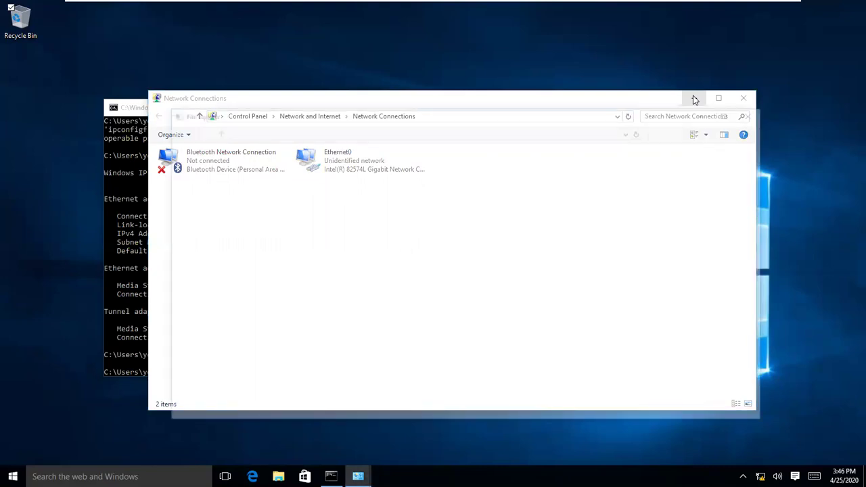
{"action": "key", "text": "super+Pause"}
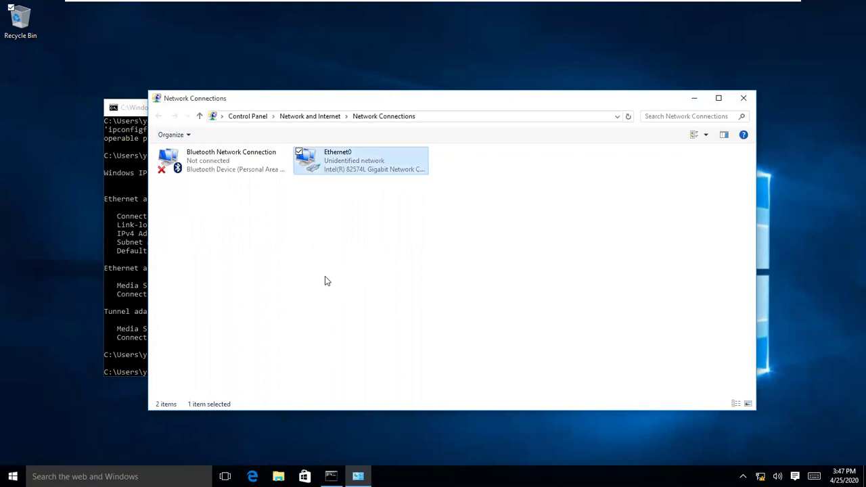
{"action": "right_click", "coordinate": [325, 277]}
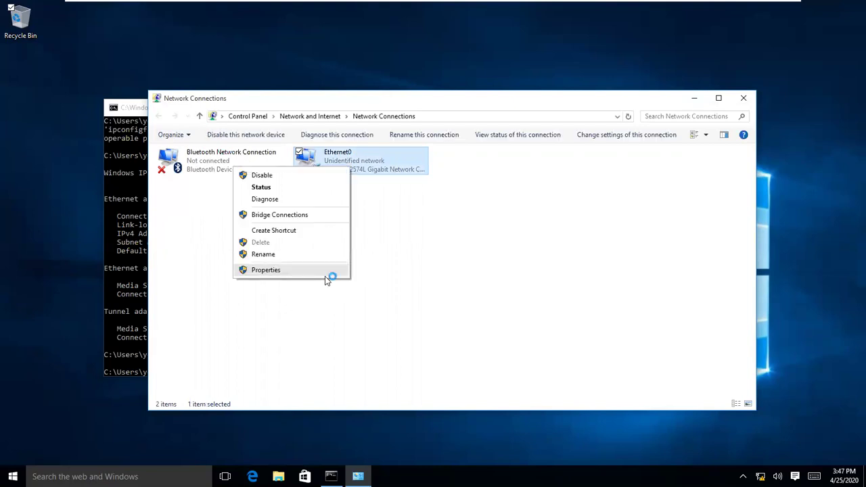
{"action": "left_click", "coordinate": [325, 277]}
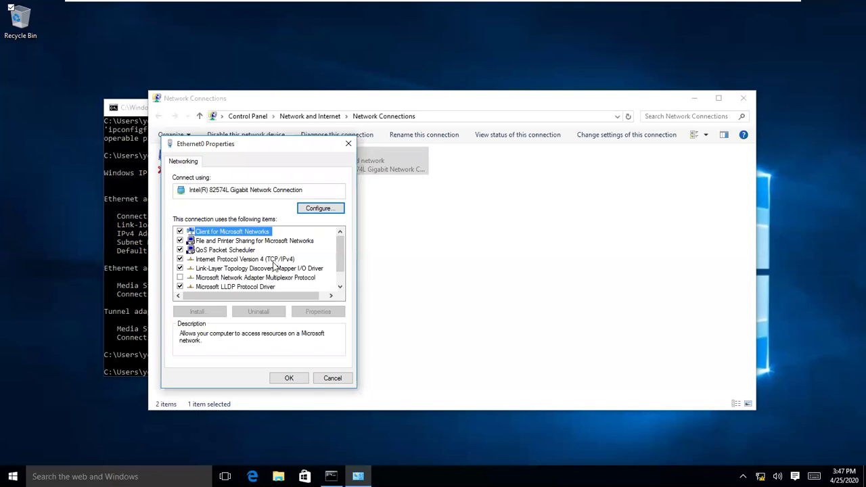
{"action": "left_click", "coordinate": [273, 261]}
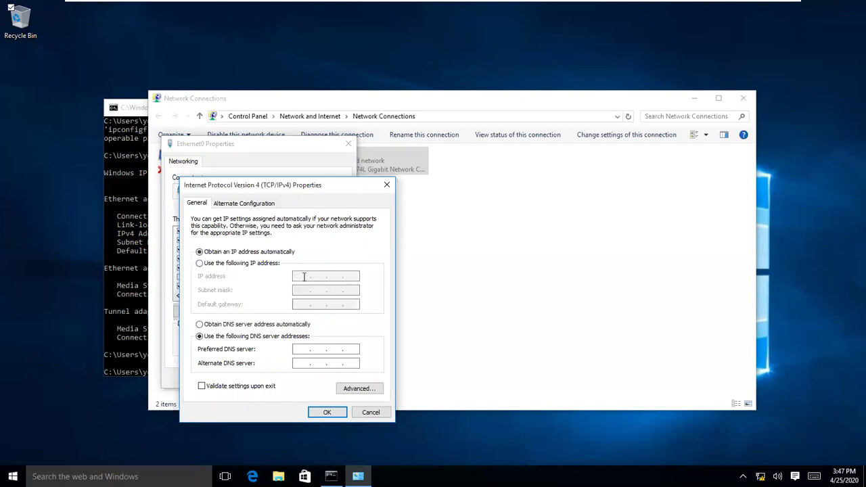
{"action": "key", "text": "alt+s"}
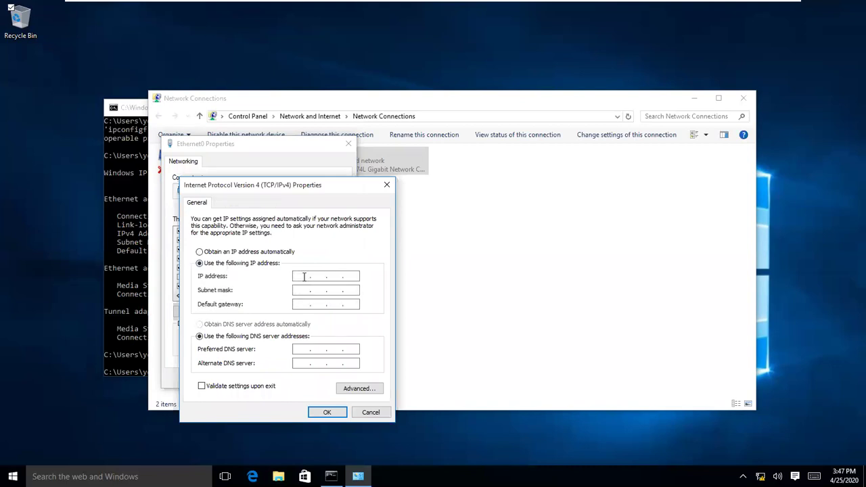
{"action": "left_click", "coordinate": [304, 276]}
{"action": "type", "text": "10.1.1.13"}
{"action": "key", "text": "BackSpace"}
{"action": "key", "text": "BackSpace"}
- Run hostname in Command Prompt to check the computer name pc3
{"action": "left_click", "coordinate": [114, 249]}
{"action": "type", "text": "hostname"}
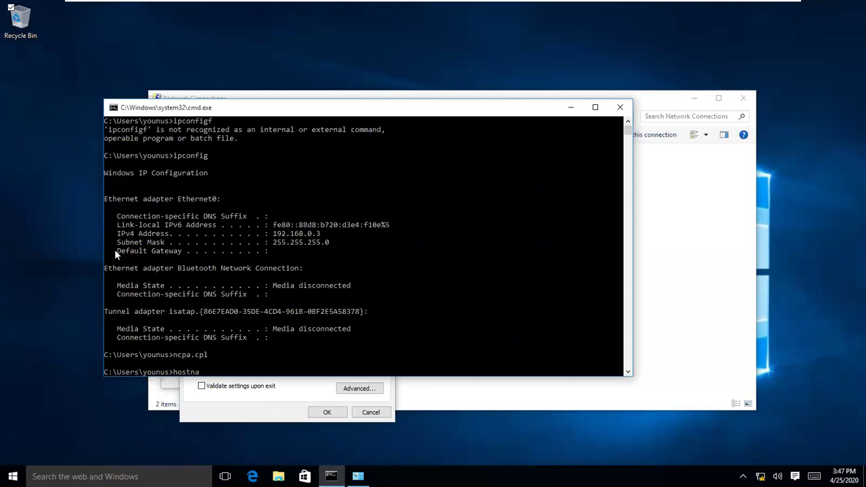
{"action": "key", "text": "Return"}
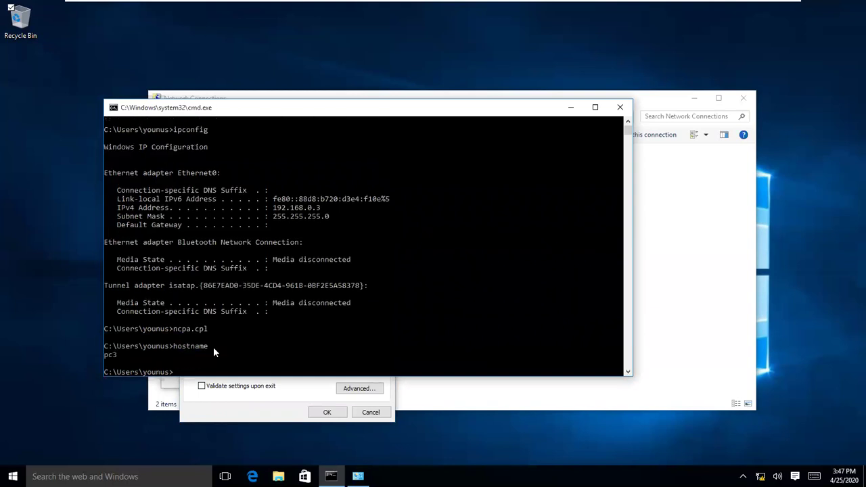
- Give Ethernet0 static IP 10.1.1.3, mask 255.0.0.0 and preferred DNS 10.1.1.1
{"action": "left_click", "coordinate": [225, 392]}
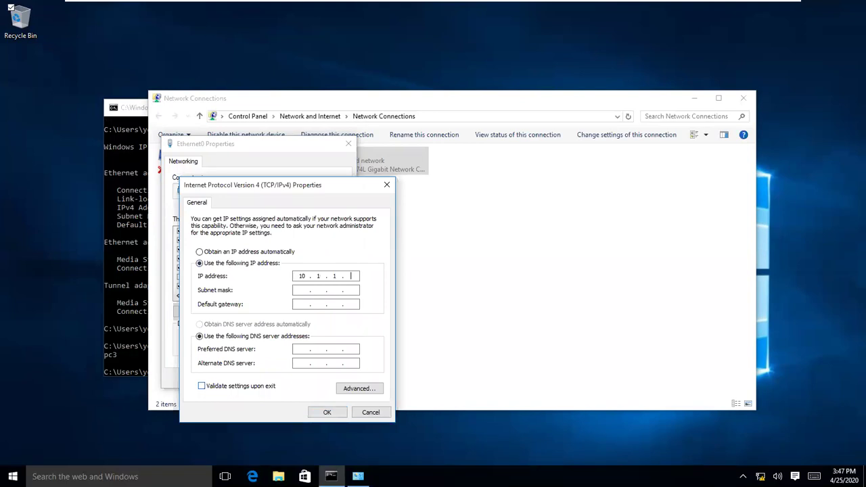
{"action": "left_click", "coordinate": [337, 284]}
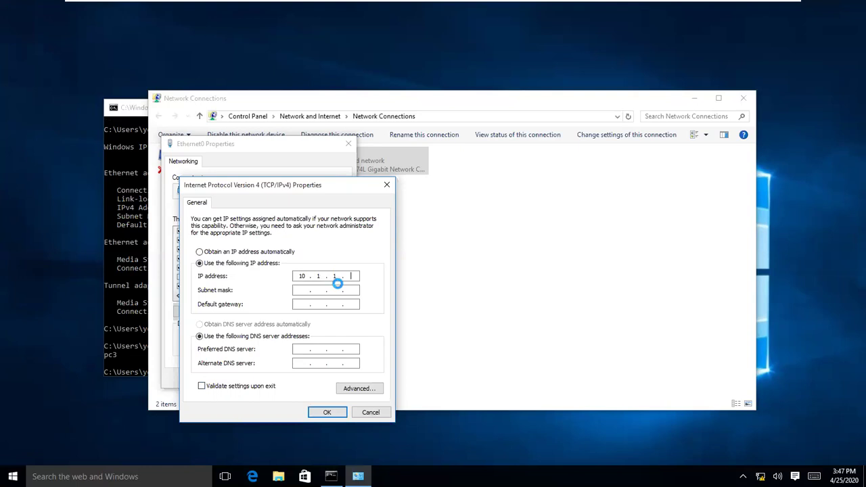
{"action": "type", "text": "3"}
{"action": "key", "text": "Tab"}
{"action": "key", "text": "Tab"}
{"action": "key", "text": "Tab"}
{"action": "key", "text": "Tab"}
{"action": "type", "text": "10.1.1.1"}
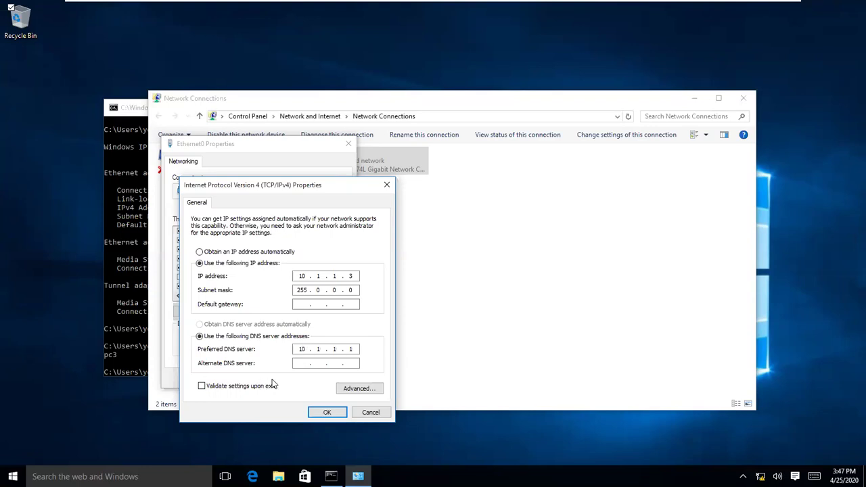
{"action": "key", "text": "Return"}
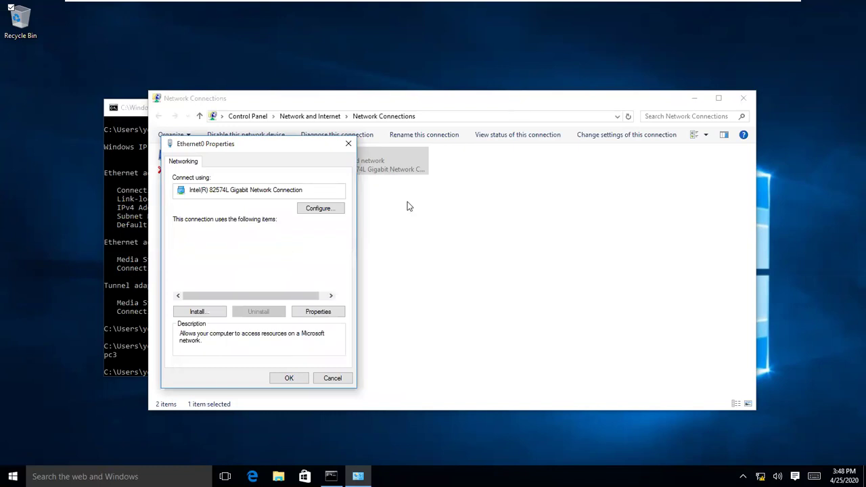
{"action": "left_click", "coordinate": [423, 101]}
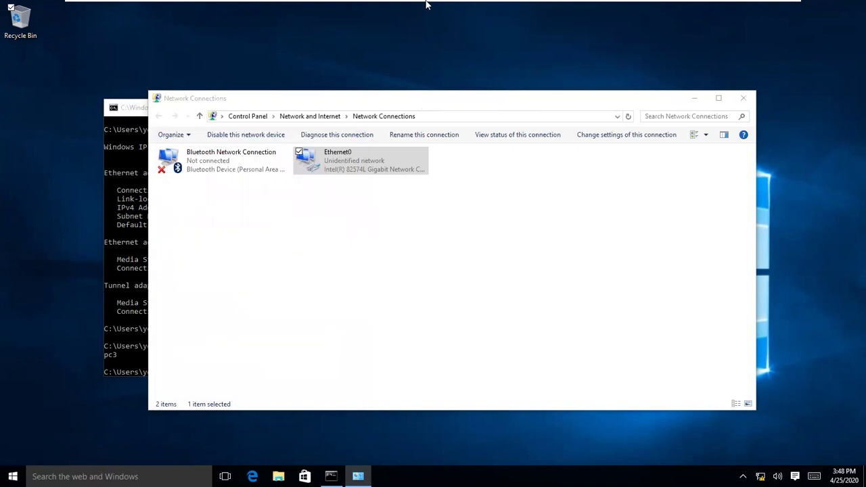
- Minimize the virtual machine and close the host's Firefox window with all its tabs
{"action": "right_click", "coordinate": [606, 13]}
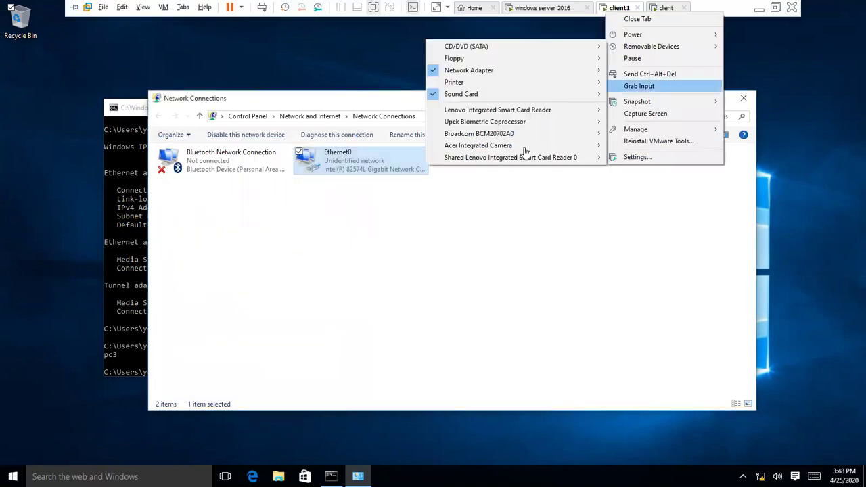
{"action": "left_click", "coordinate": [525, 149]}
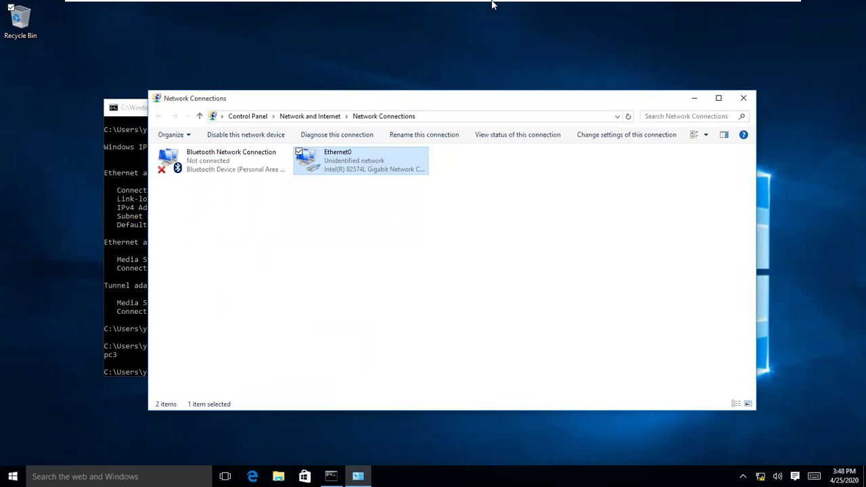
{"action": "mouse_move", "coordinate": [753, 11]}
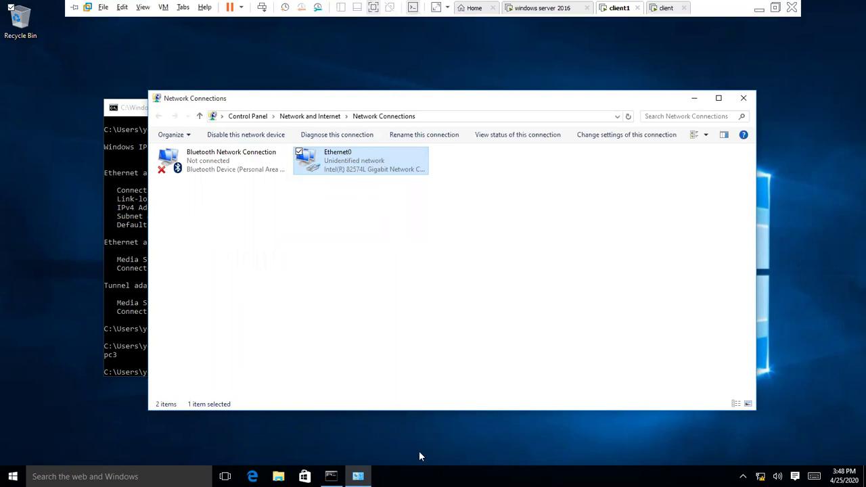
{"action": "left_click", "coordinate": [760, 8]}
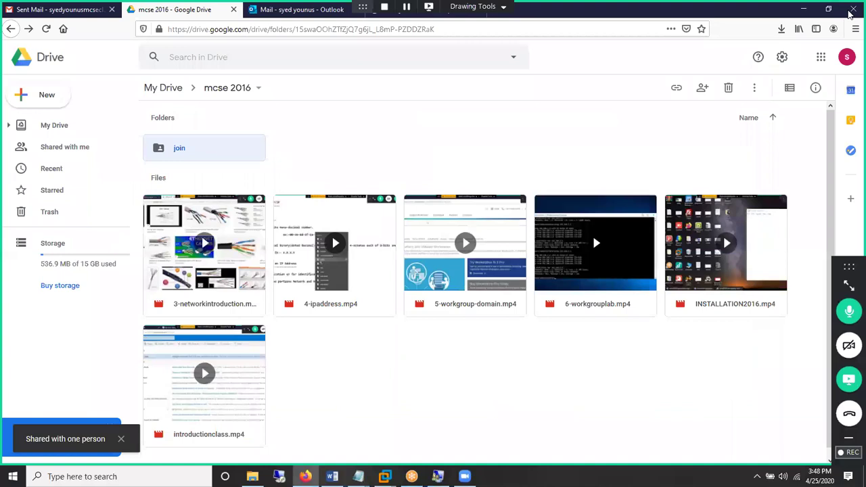
{"action": "left_click", "coordinate": [852, 11]}
{"action": "left_click", "coordinate": [408, 259]}
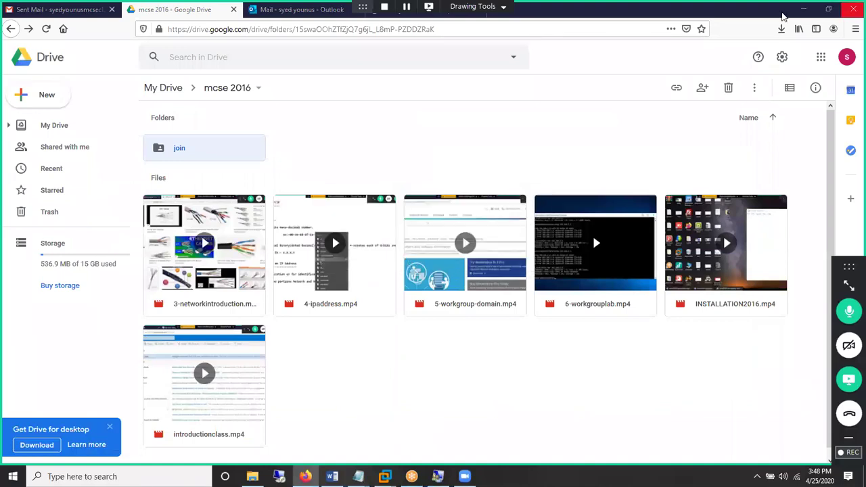
{"action": "left_click", "coordinate": [852, 11]}
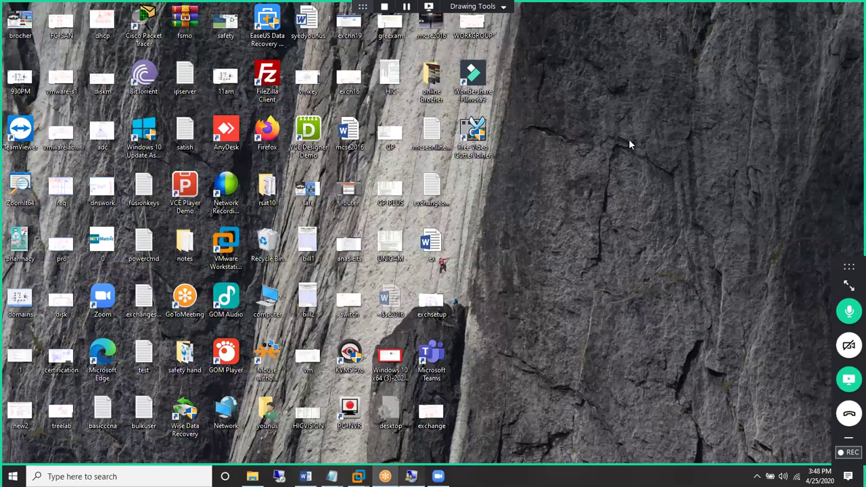
- Close Local Users and Groups and the MCSE Word document, then bring up the VM's security options
{"action": "key", "text": "alt+Tab"}
{"action": "key", "text": "alt+F4"}
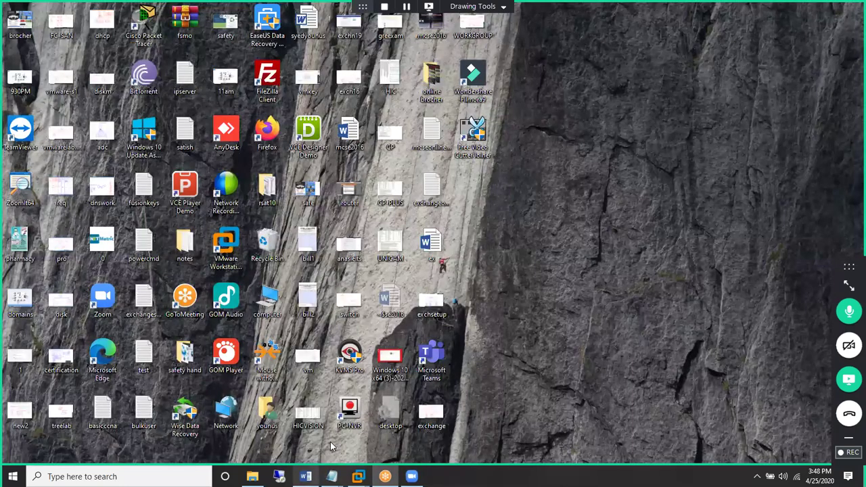
{"action": "key", "text": "alt+Tab"}
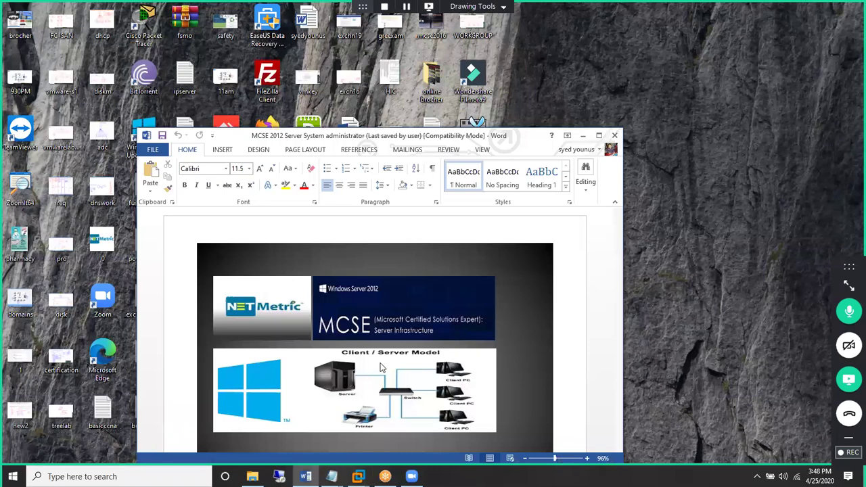
{"action": "key", "text": "alt+F4"}
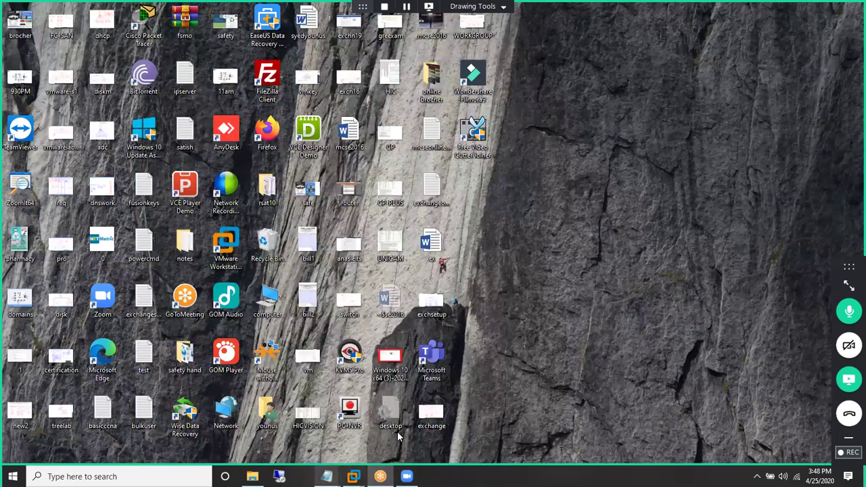
{"action": "mouse_move", "coordinate": [332, 476]}
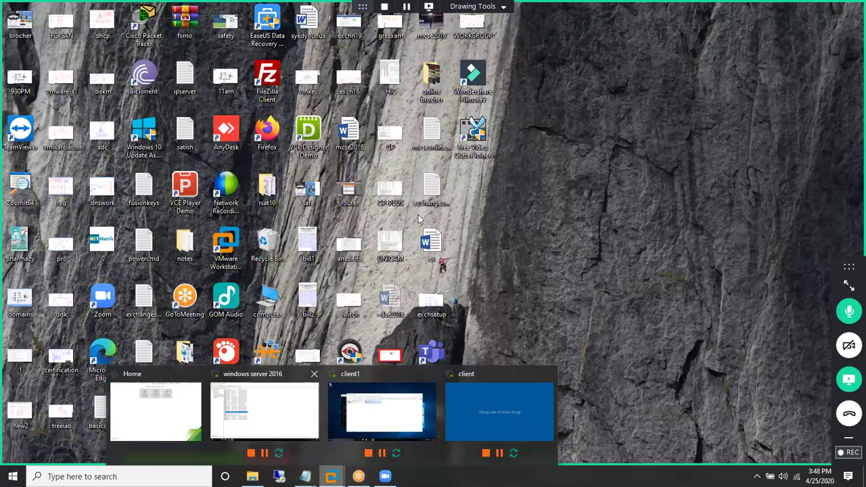
{"action": "left_click", "coordinate": [264, 411]}
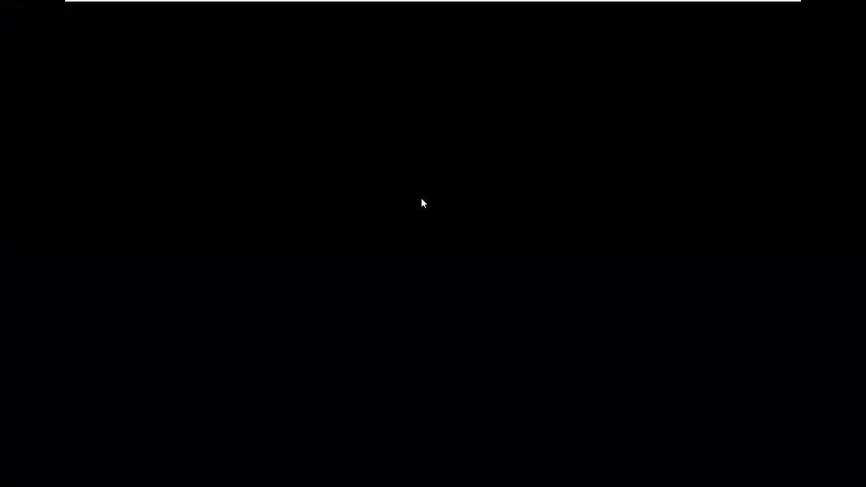
{"action": "key", "text": "ctrl+alt+Insert"}
- Sign out of the local account, closing its two open apps anyway
{"action": "left_click", "coordinate": [421, 205]}
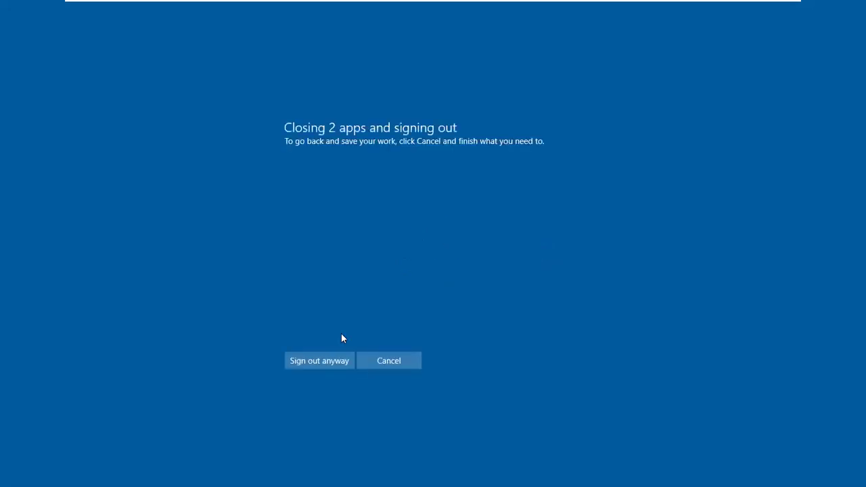
{"action": "left_click", "coordinate": [316, 359]}
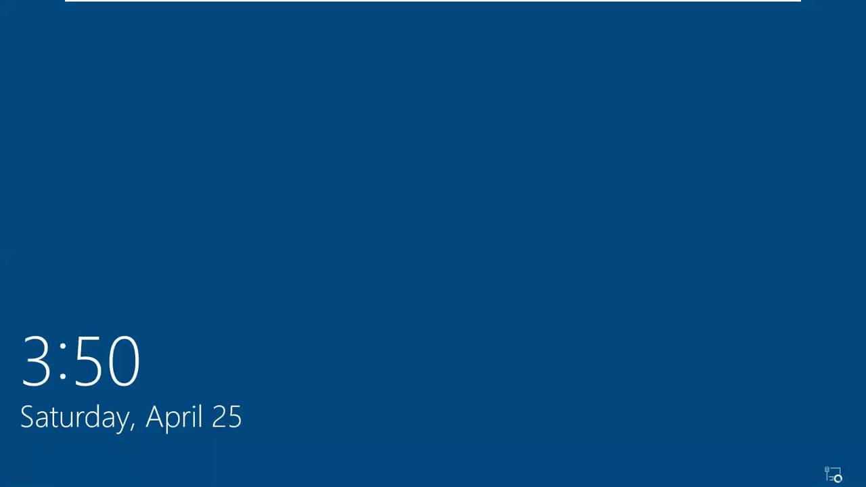
- Sign in as Other user with the domain username and password, then switch to the useraccount notes
{"action": "key", "text": "Return"}
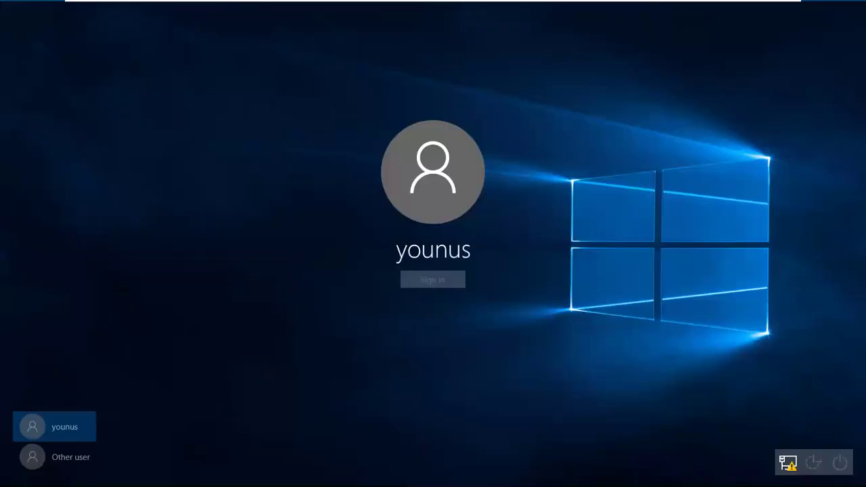
{"action": "left_click", "coordinate": [68, 458]}
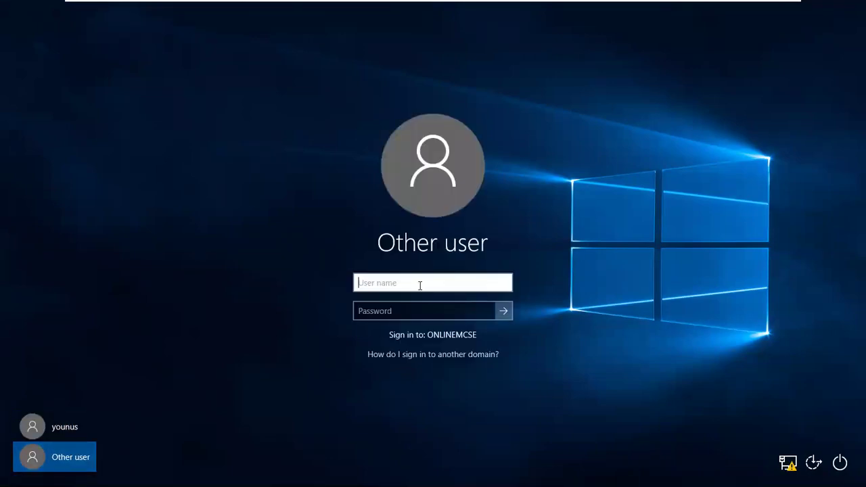
{"action": "type", "text": "jak"}
{"action": "key", "text": "Tab"}
{"action": "type", "text": "*****"}
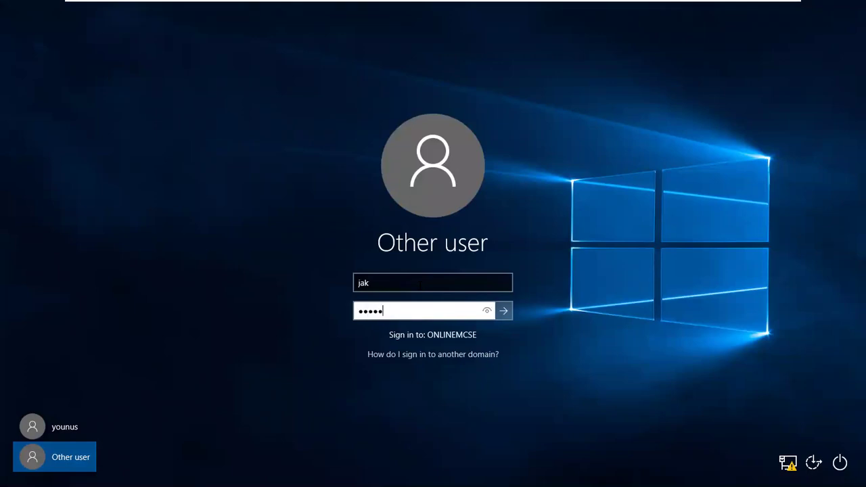
{"action": "type", "text": "**"}
{"action": "key", "text": "Return"}
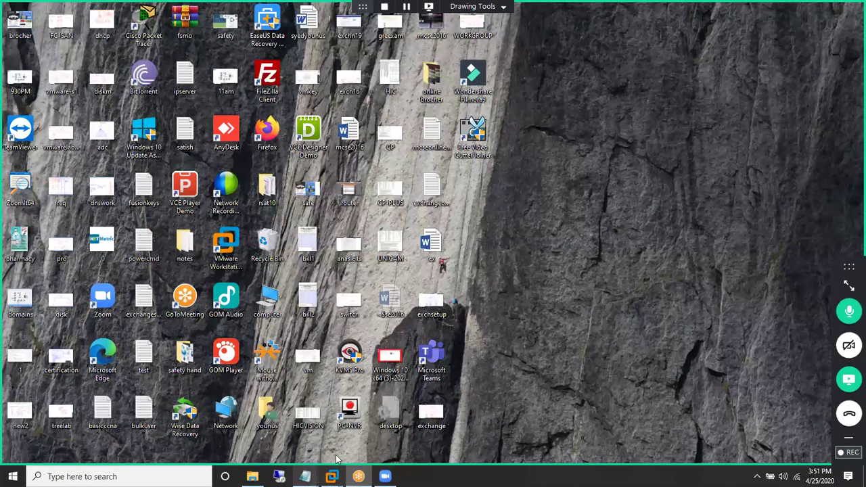
{"action": "key", "text": "alt+Tab"}
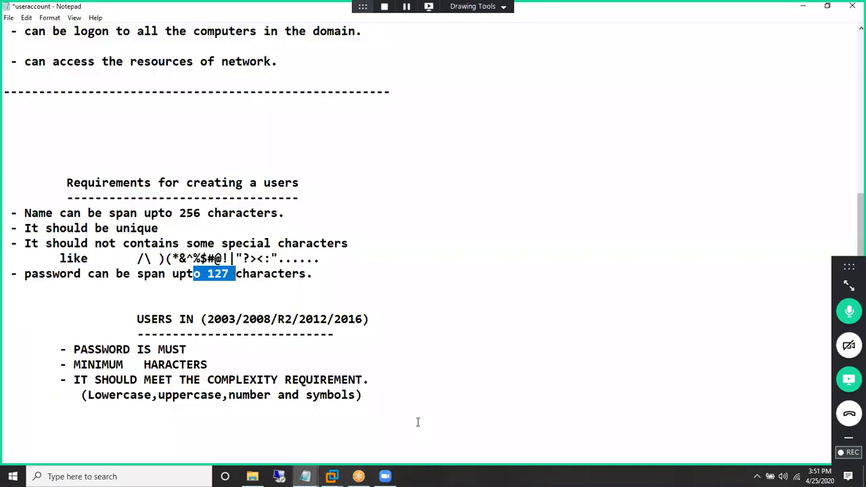